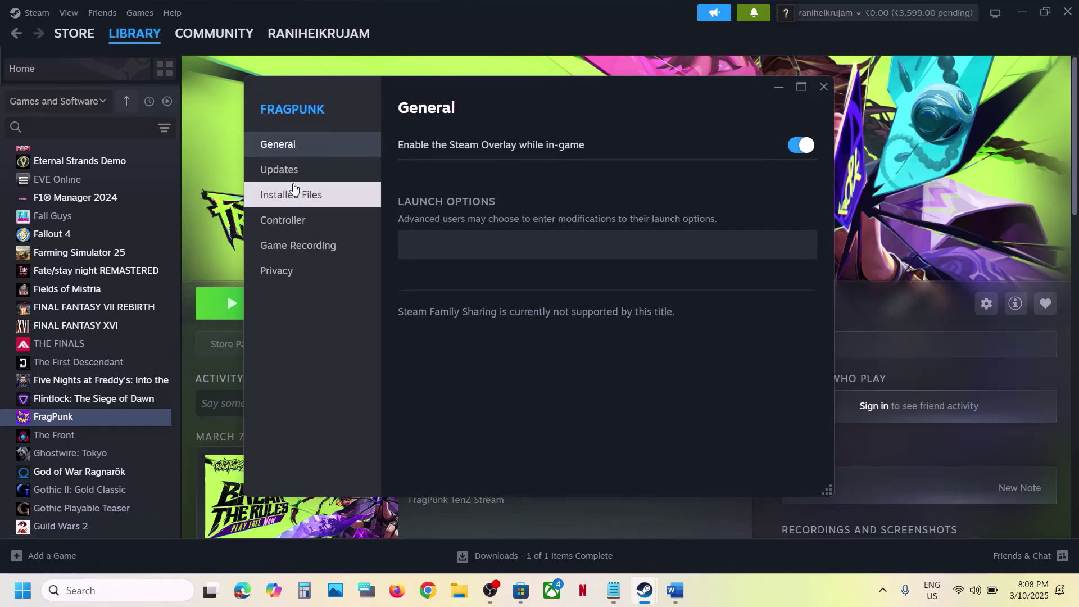
# View the file verification option among FragPunk's installed-files properties, and close the properties window
pyautogui.click(285, 198)
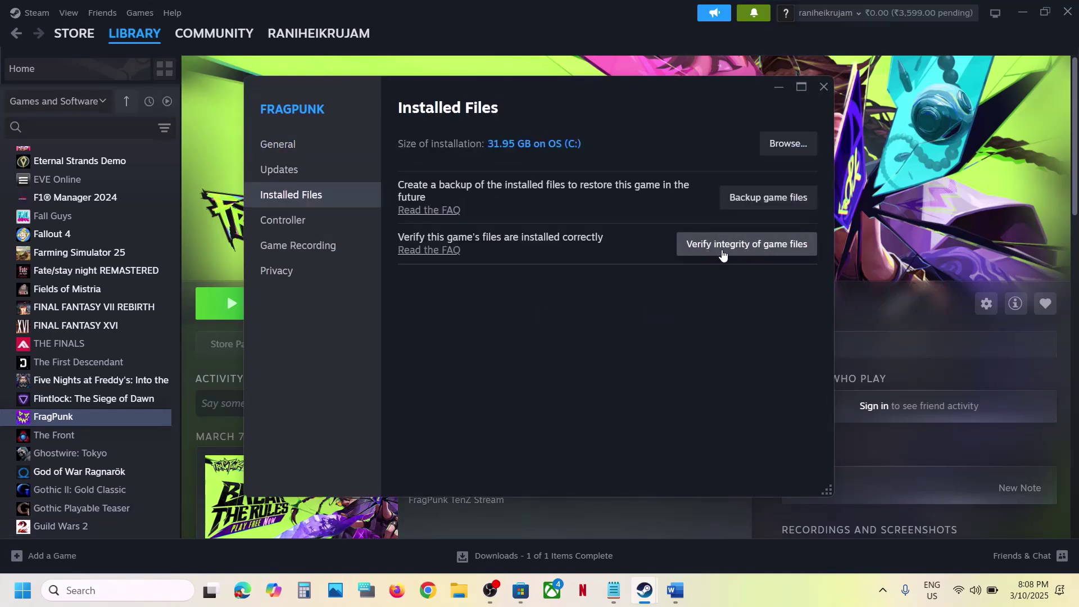
pyautogui.click(822, 92)
# Switch to the Word document and highlight the Step 2 instruction about allowing the game exe through antivirus and firewall
pyautogui.click(675, 591)
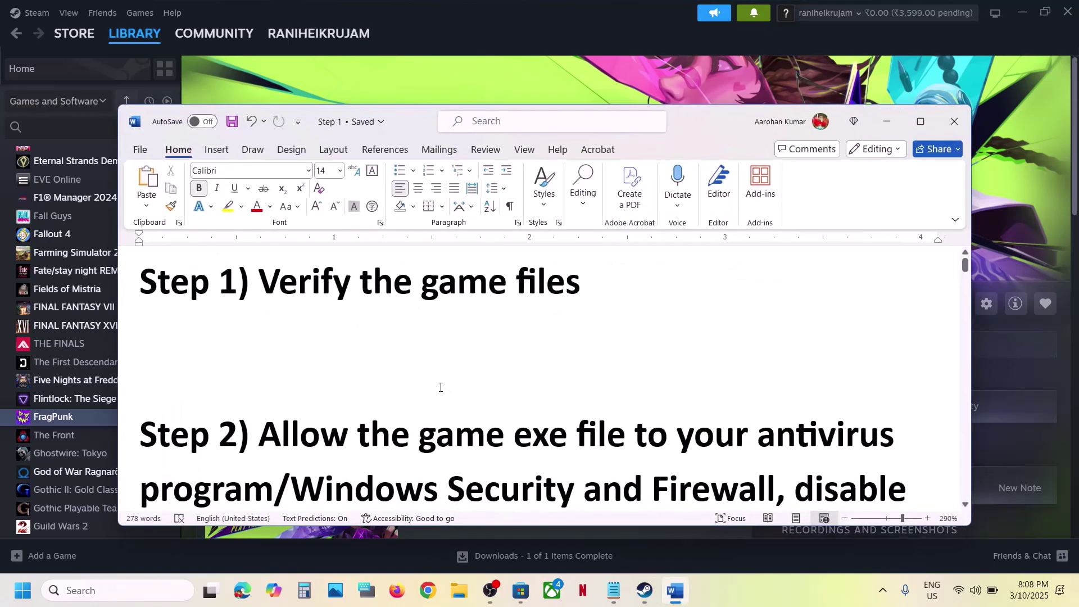
pyautogui.scroll(-2, 440, 387)
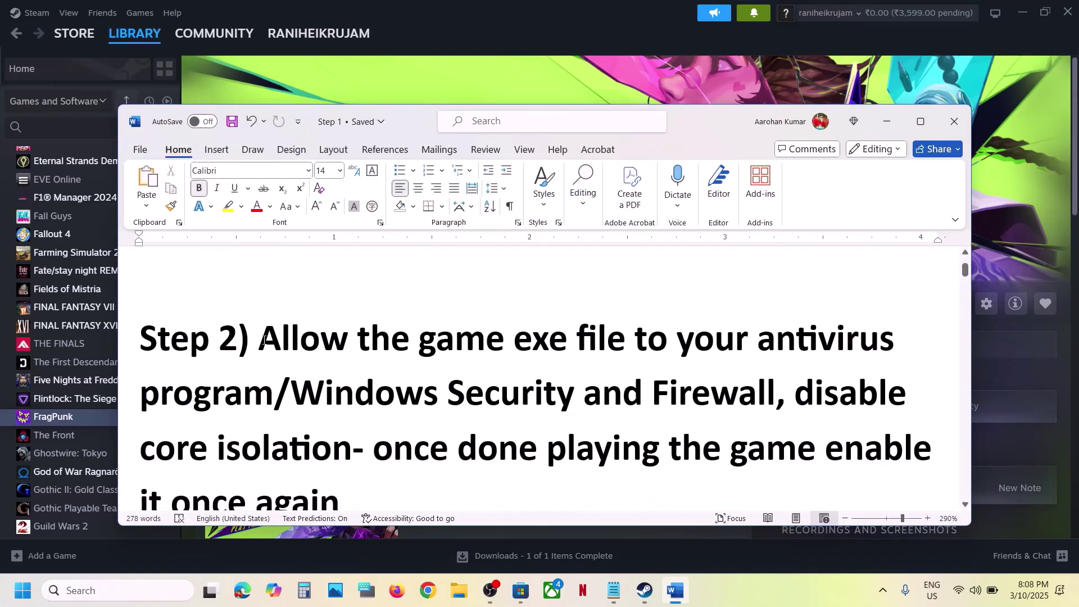
pyautogui.moveTo(264, 340); pyautogui.dragTo(775, 394)
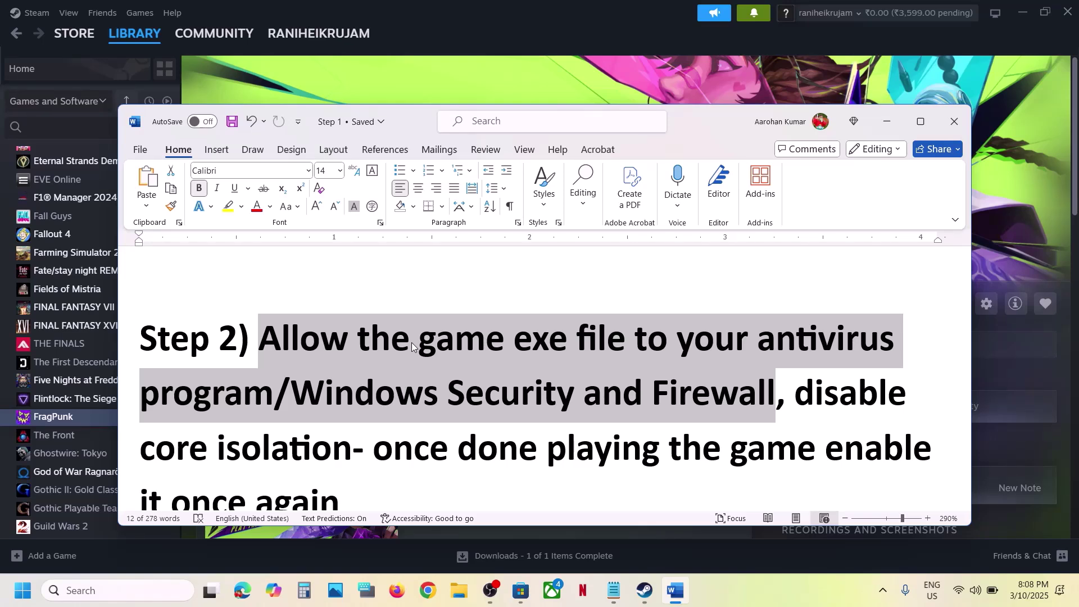
# Open the list of apps allowed through Controlled folder access, under Ransomware protection in Windows Security
pyautogui.press('super+i')
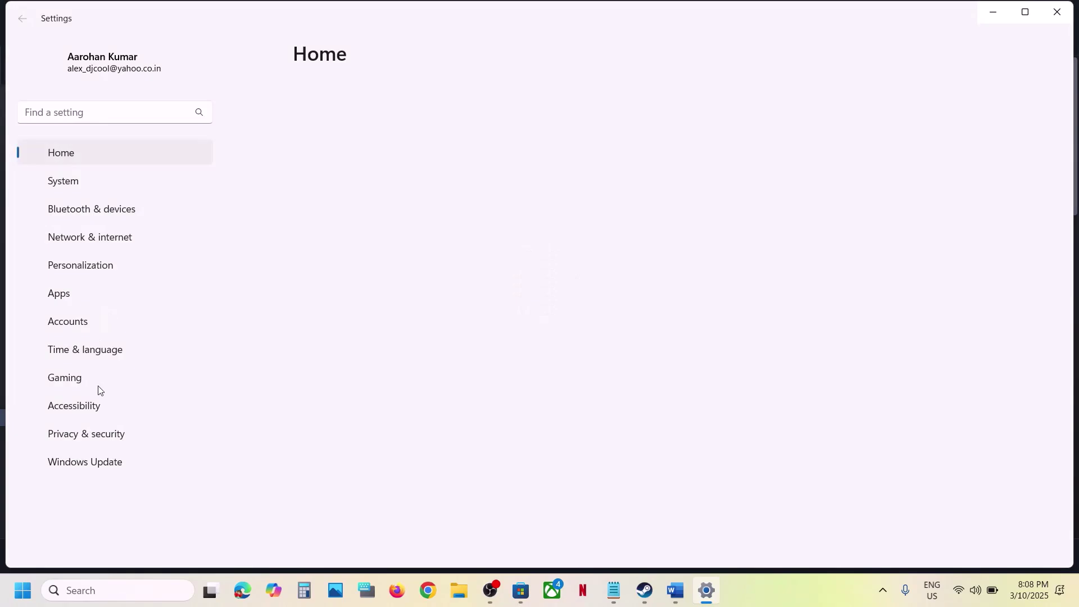
pyautogui.click(133, 435)
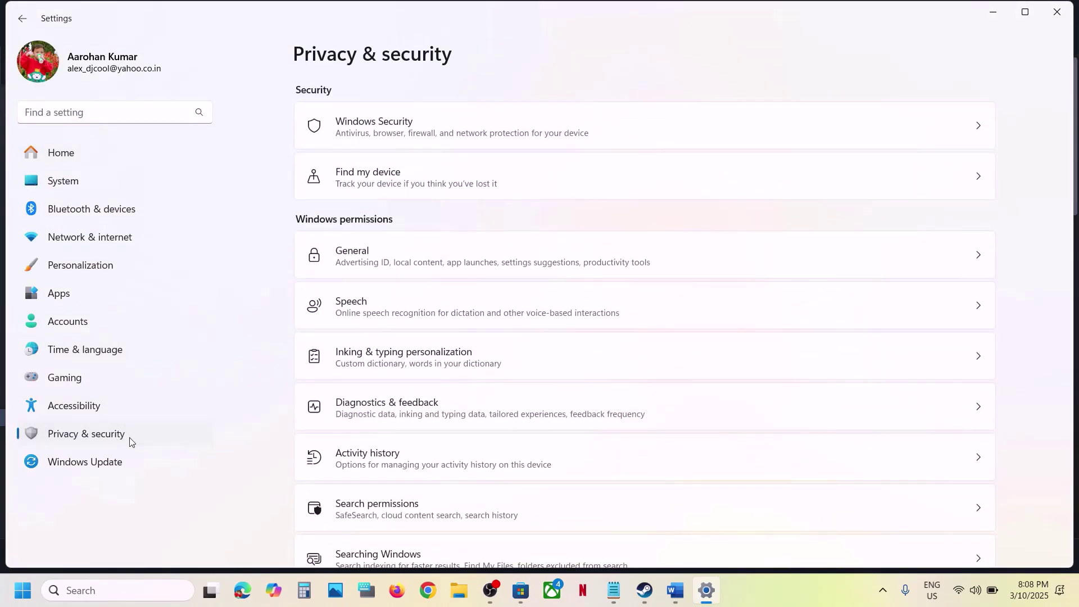
pyautogui.click(380, 132)
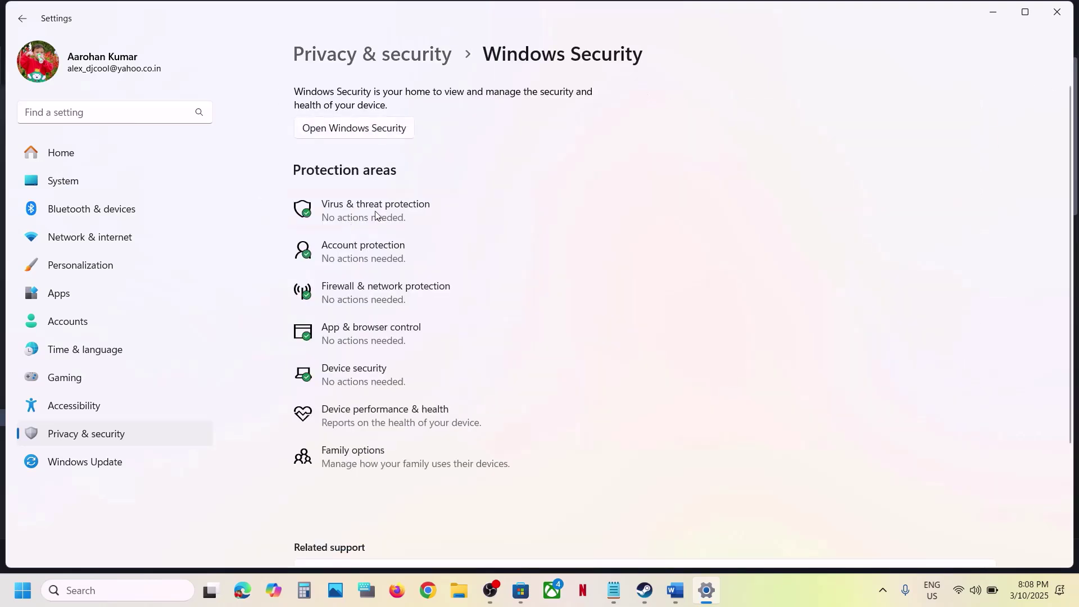
pyautogui.click(372, 219)
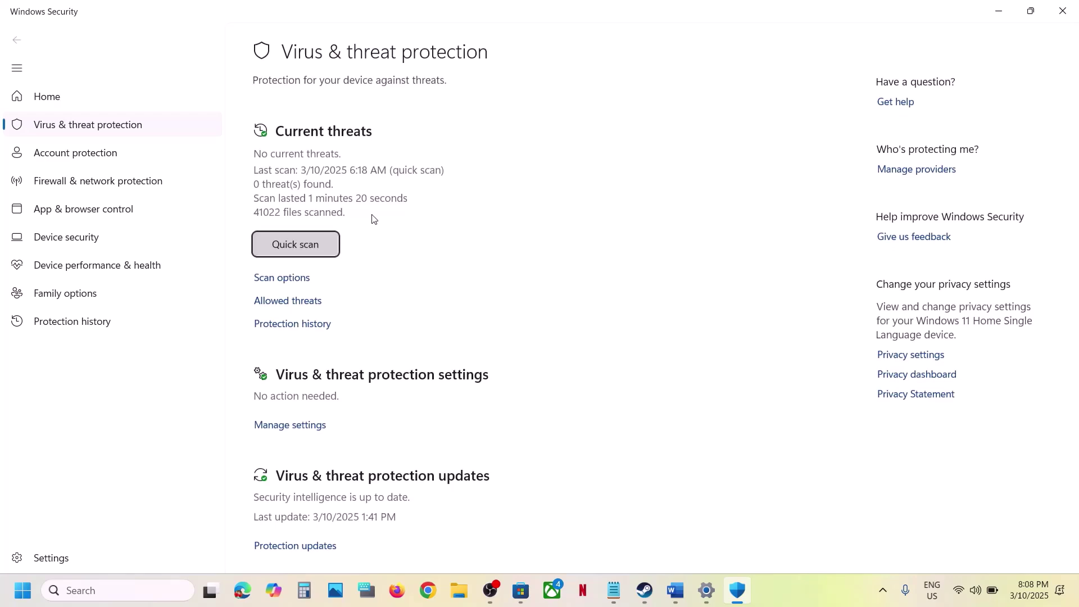
pyautogui.scroll(-2, 373, 431)
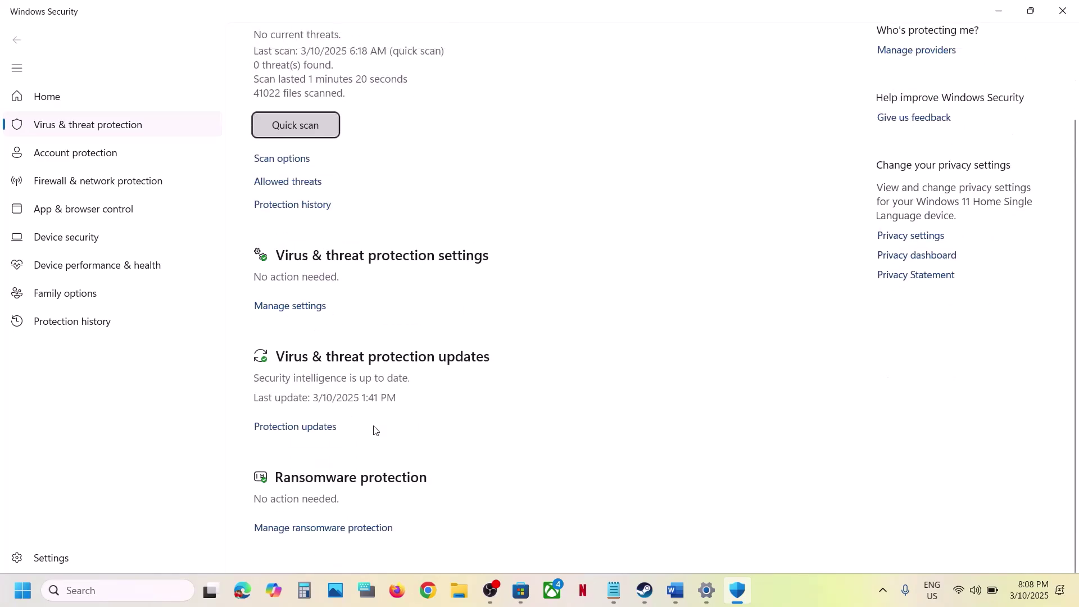
pyautogui.click(345, 529)
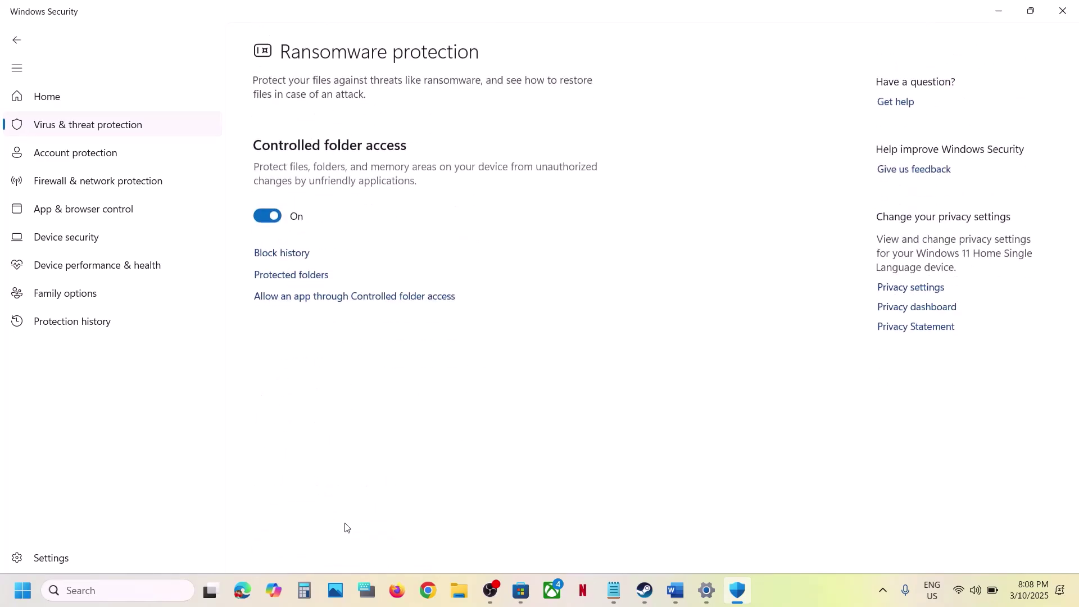
pyautogui.click(315, 298)
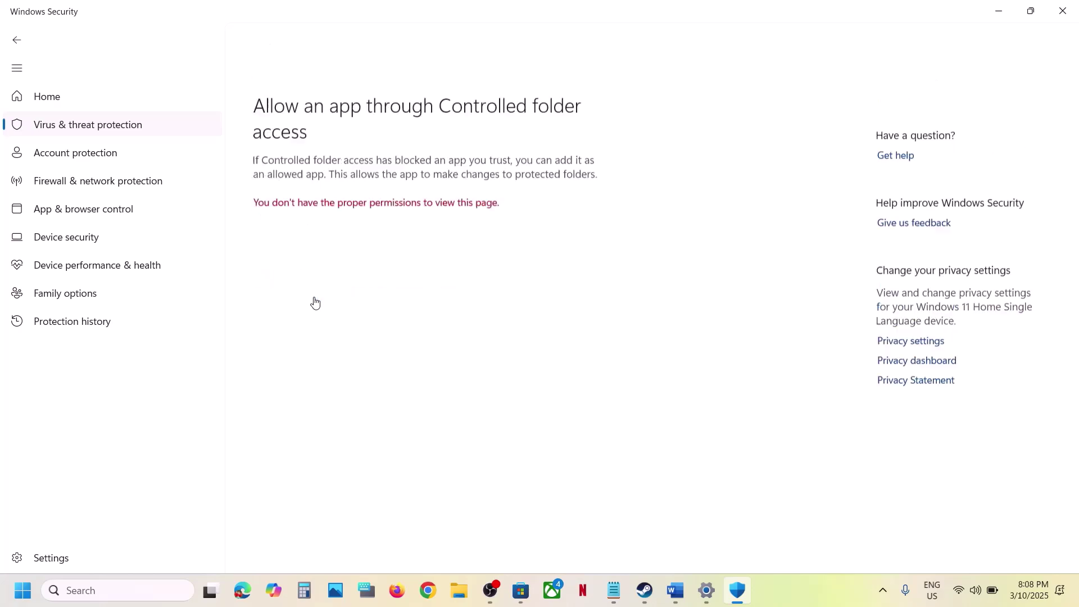
pyautogui.click(478, 411)
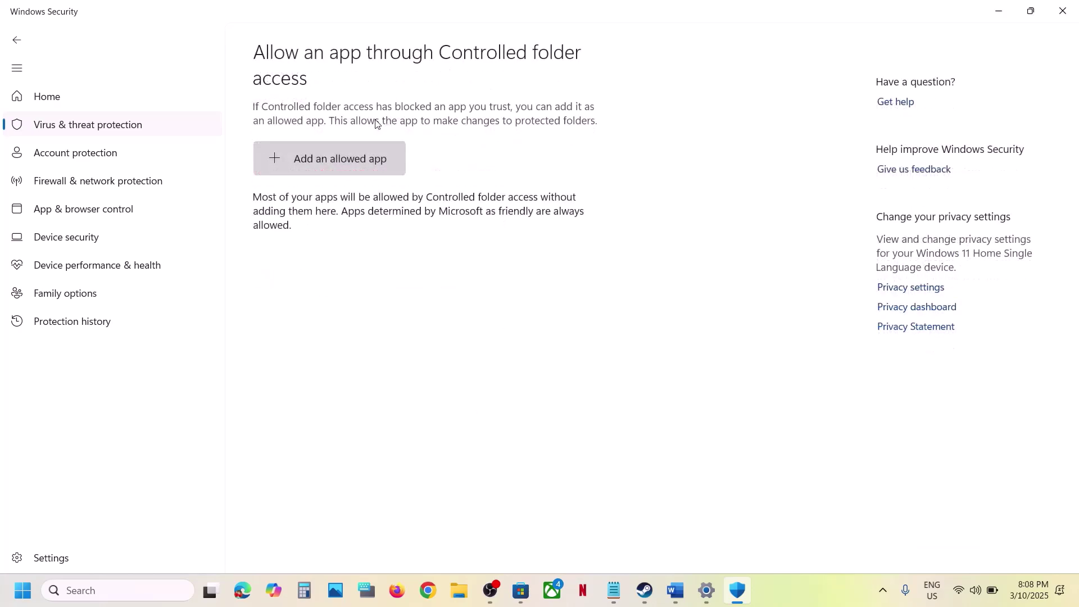
# Add the FragPunk application from the steamapps\common\FragPunk folder as an allowed app for Controlled folder access
pyautogui.scroll(-2, 348, 159)
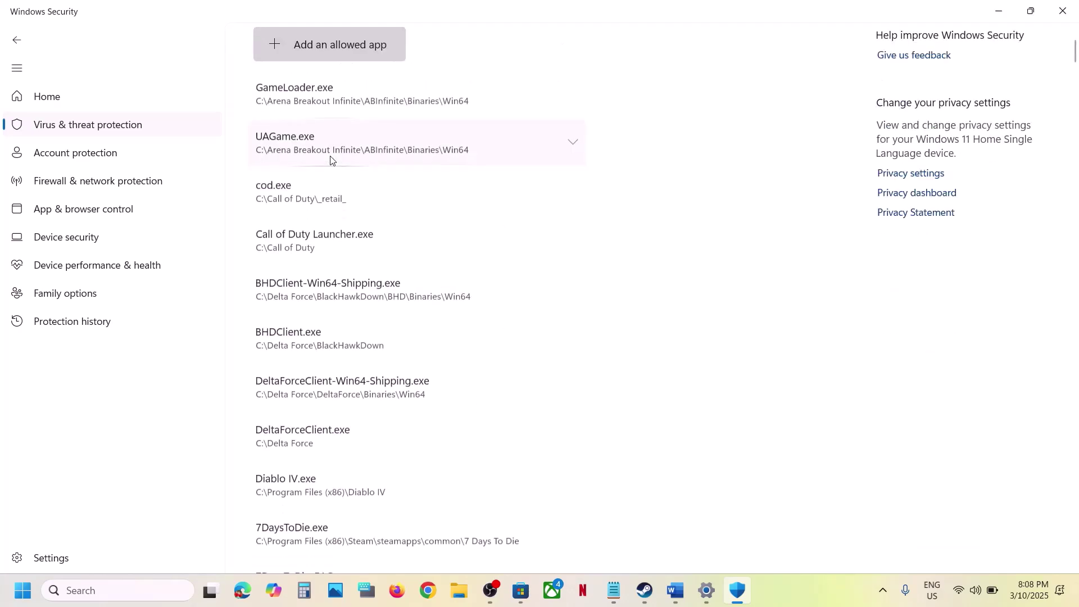
pyautogui.click(342, 54)
pyautogui.click(354, 100)
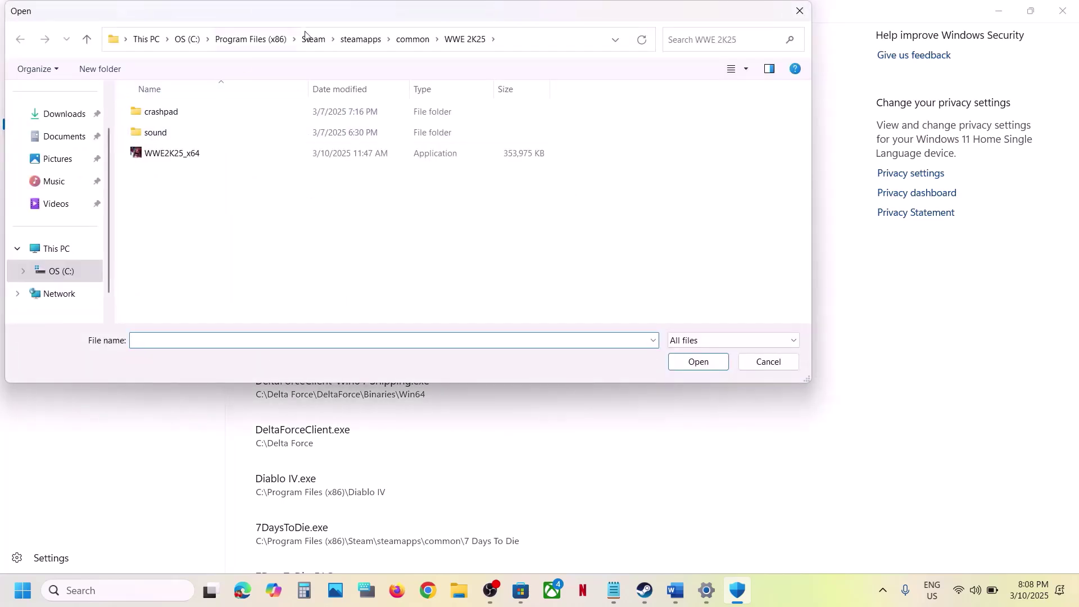
pyautogui.click(410, 39)
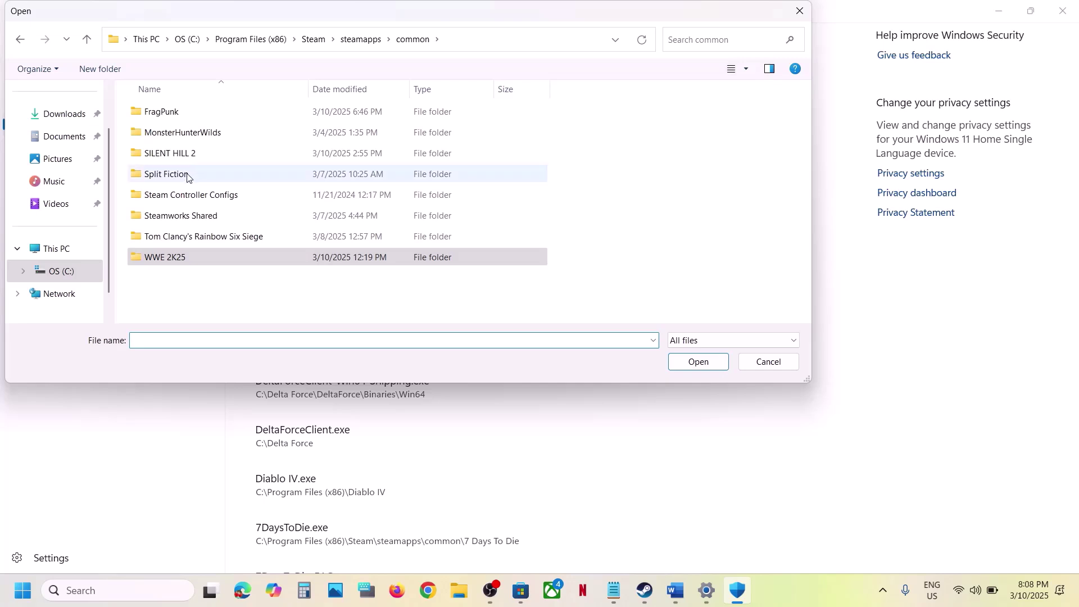
pyautogui.doubleClick(185, 115)
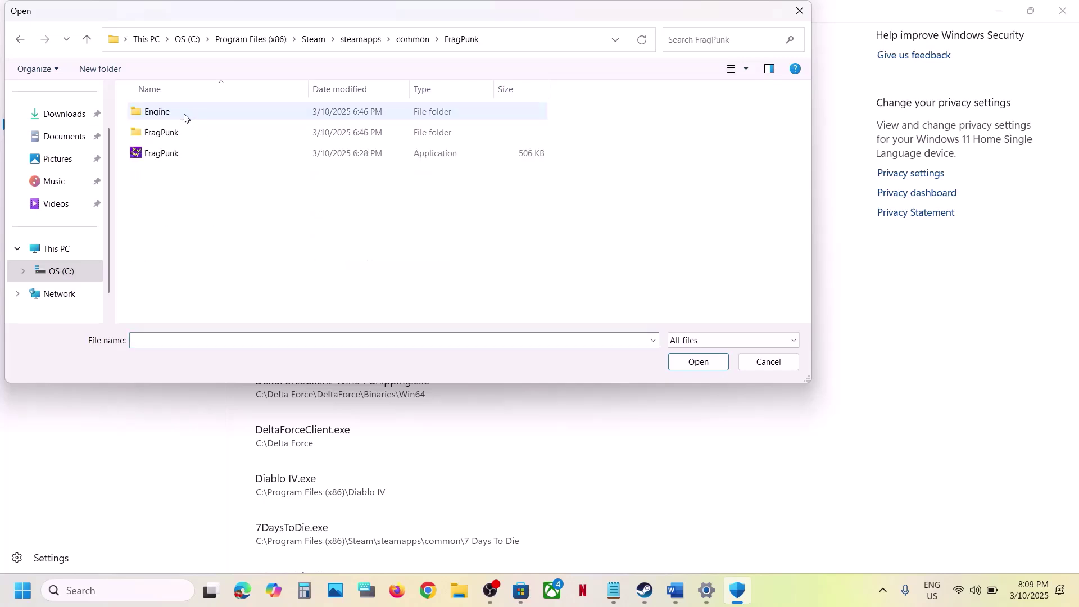
pyautogui.click(171, 160)
pyautogui.click(683, 362)
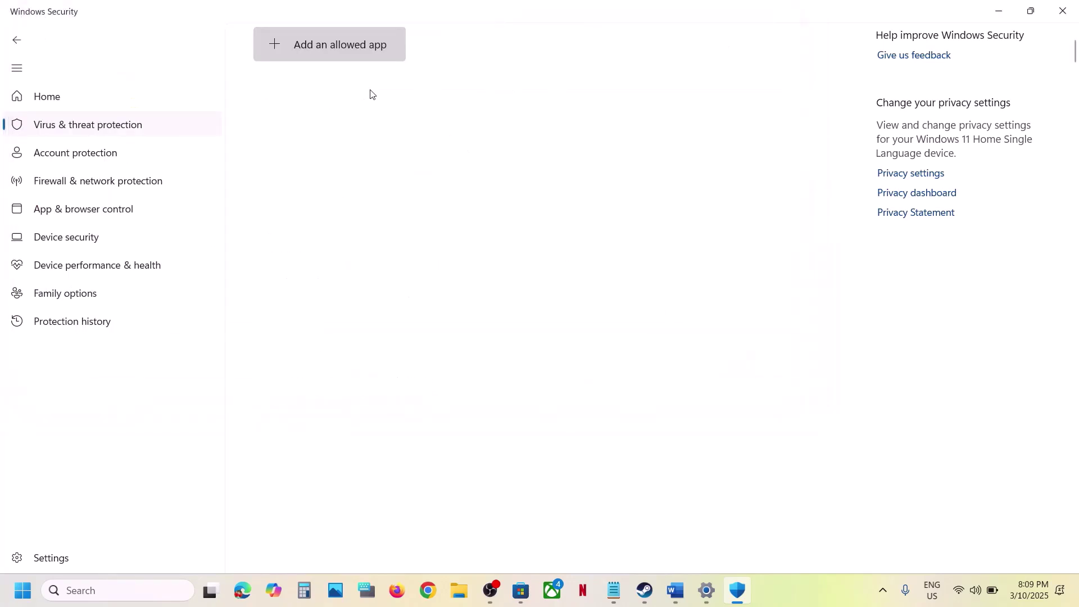
# Add the FragPunk application from the game's FragPunk\Binaries\Win64 subfolder as another allowed app
pyautogui.click(335, 50)
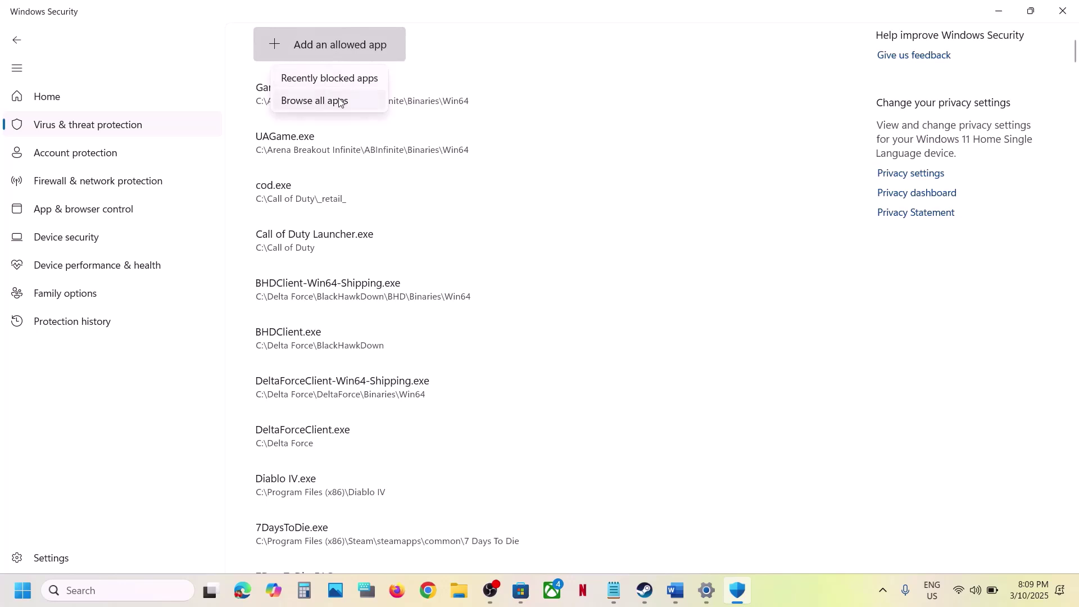
pyautogui.click(314, 99)
pyautogui.doubleClick(166, 133)
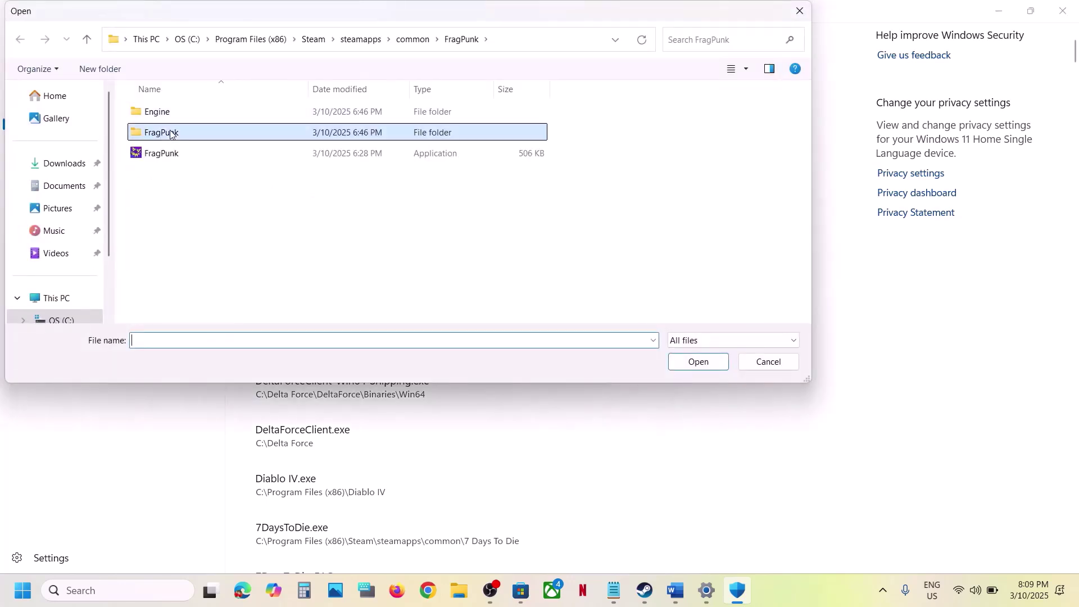
pyautogui.click(173, 120)
pyautogui.doubleClick(173, 116)
pyautogui.doubleClick(173, 116)
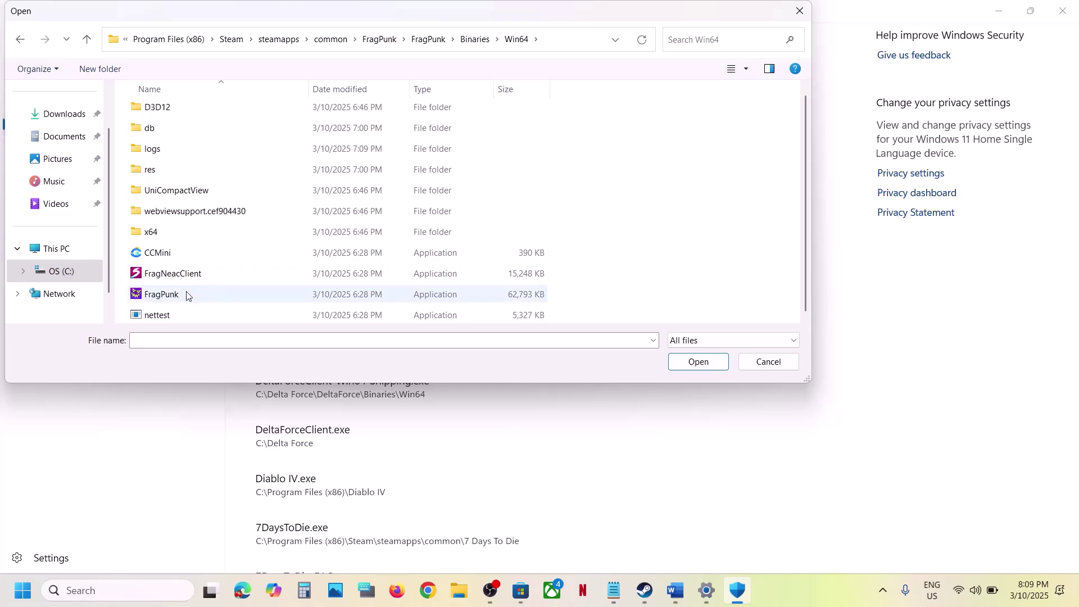
pyautogui.click(159, 298)
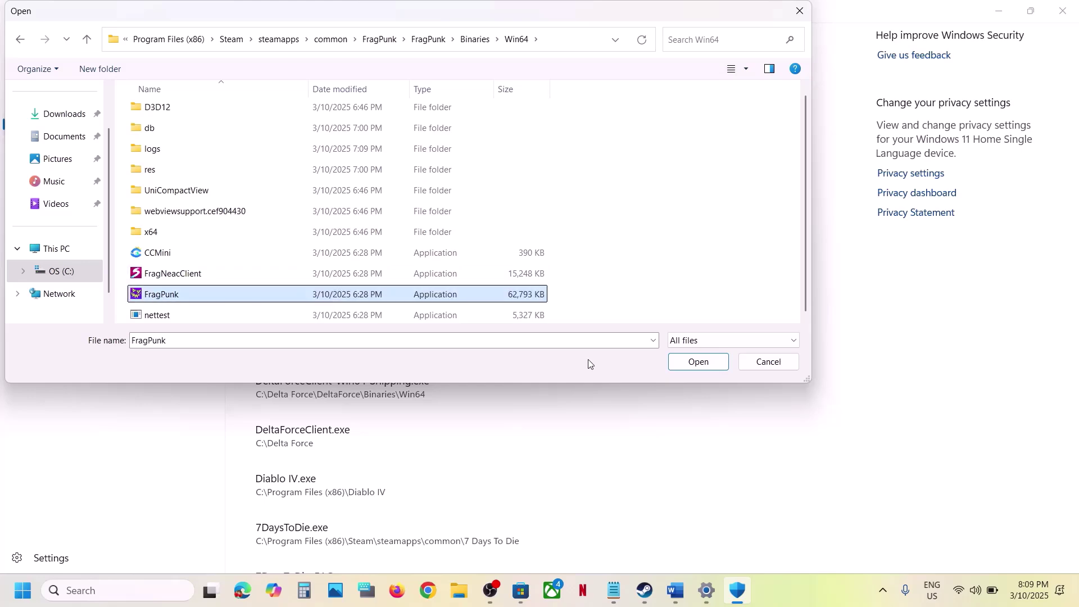
pyautogui.click(696, 363)
# Add FragNeacClient from the game's Win64 folder as an allowed app
pyautogui.click(332, 44)
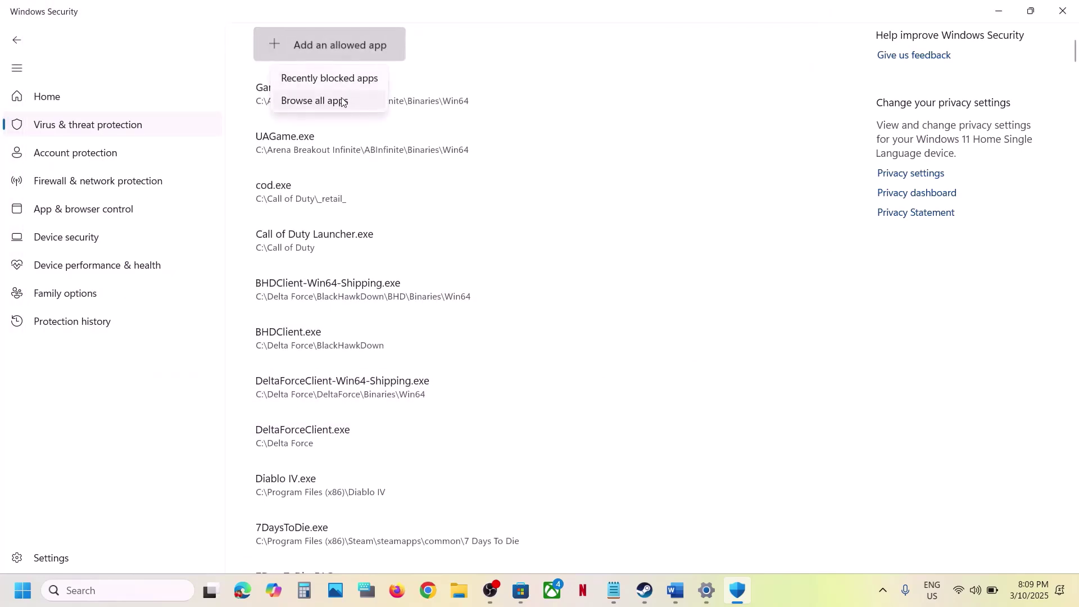
pyautogui.click(341, 102)
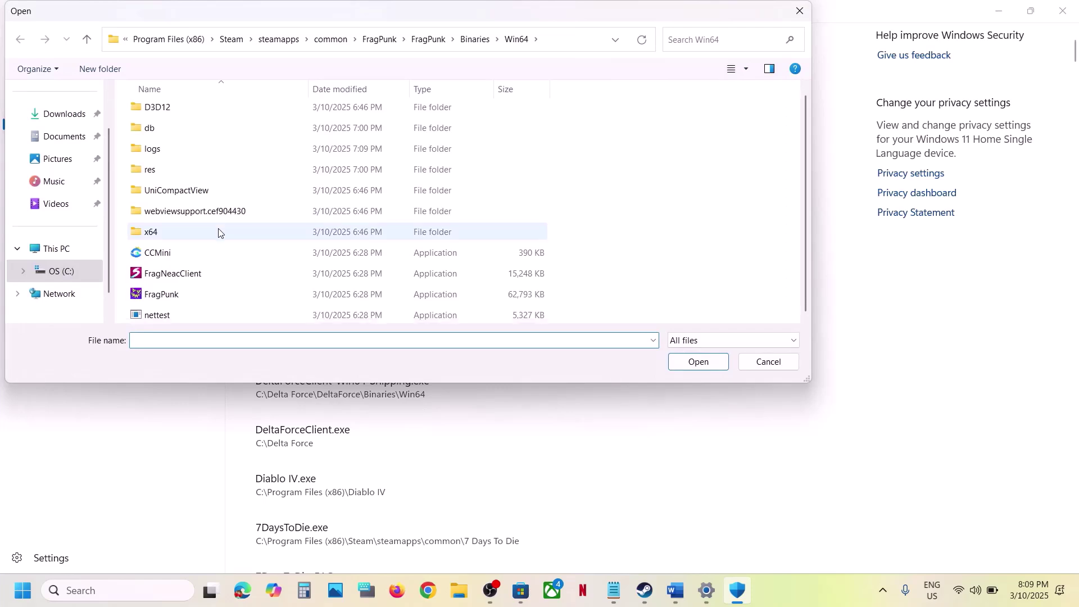
pyautogui.click(181, 278)
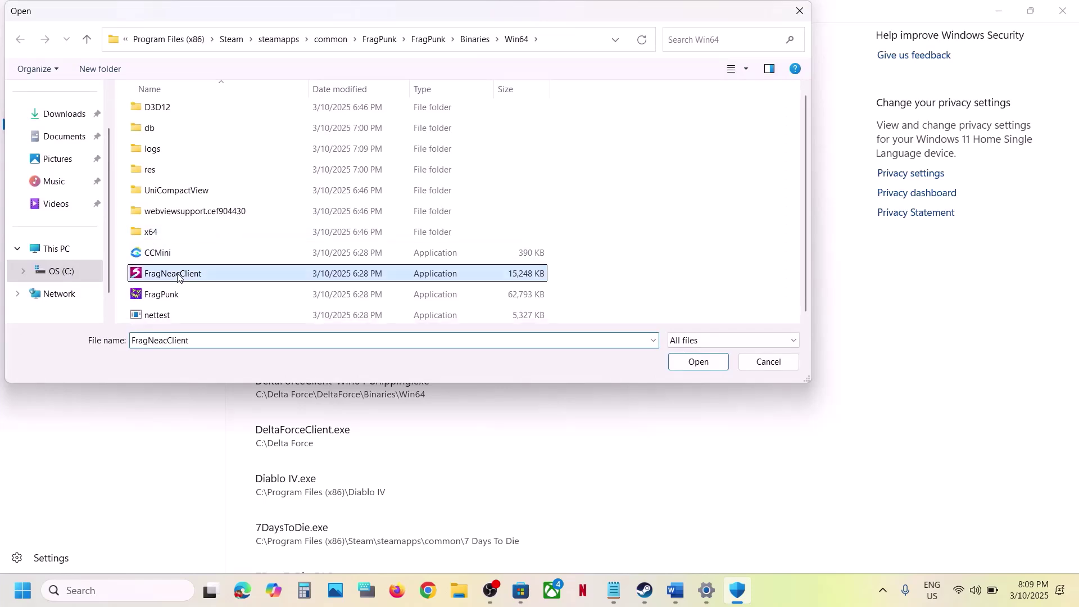
pyautogui.click(698, 363)
pyautogui.click(322, 46)
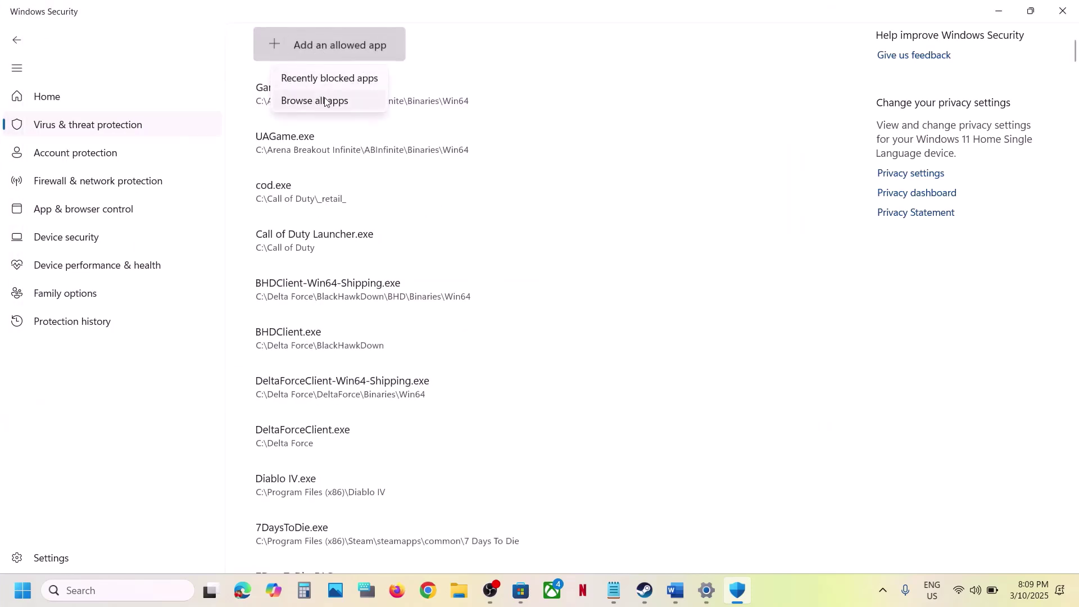
pyautogui.click(325, 101)
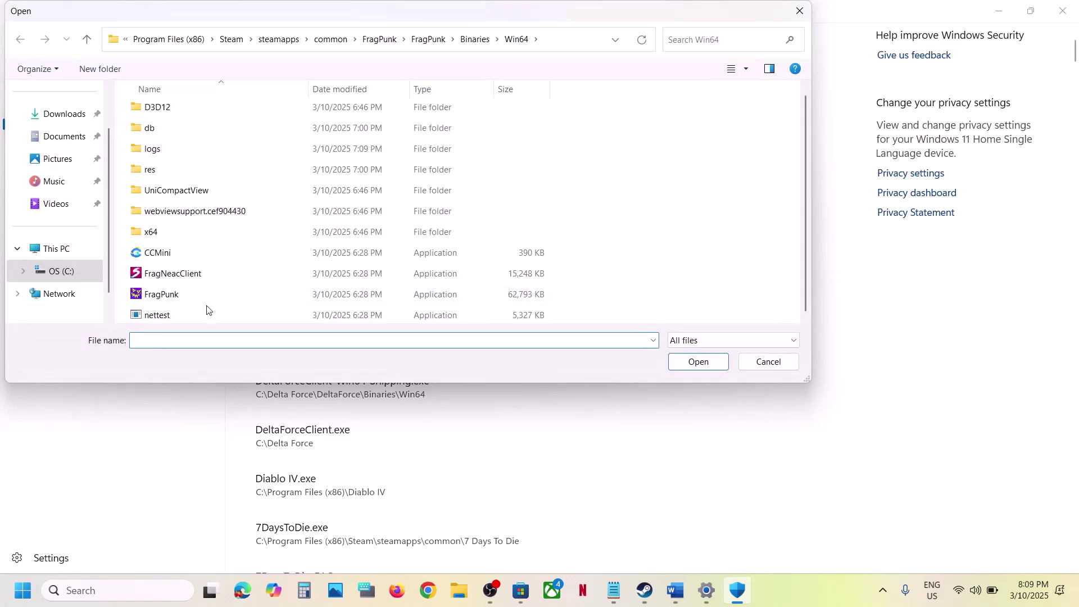
pyautogui.click(764, 362)
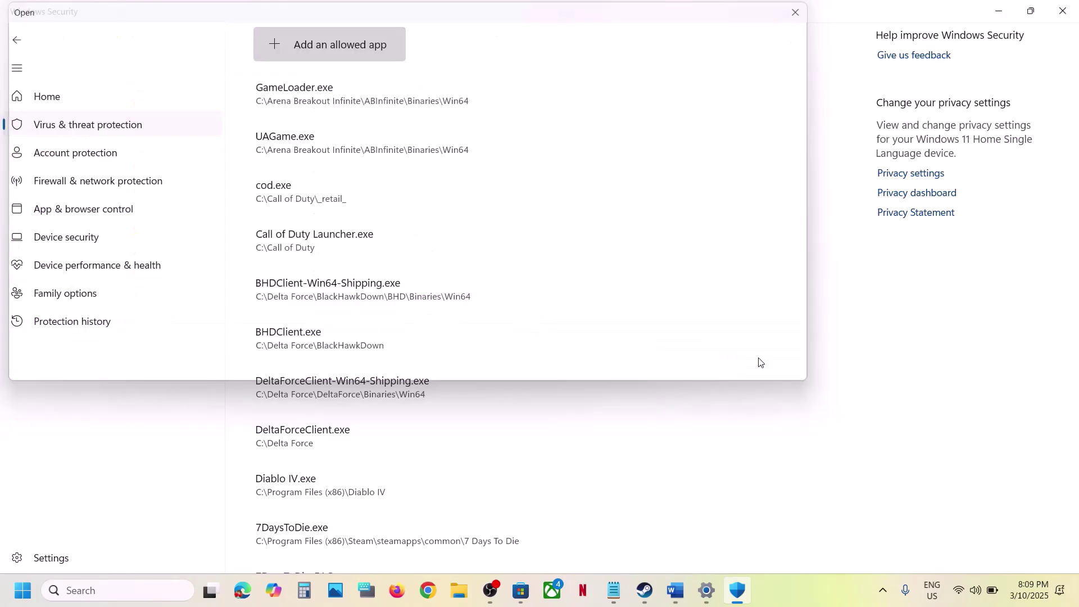
# Switch to Control Panel and open the apps allowed through Windows Defender Firewall under System and Security
pyautogui.click(168, 591)
pyautogui.write('ontrol')
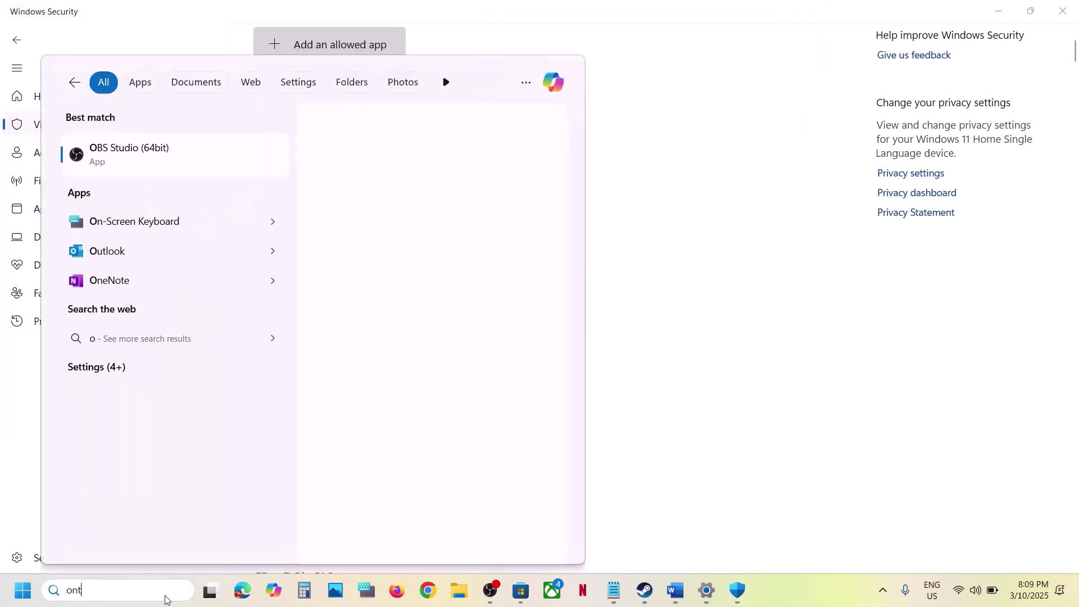
pyautogui.press('Return')
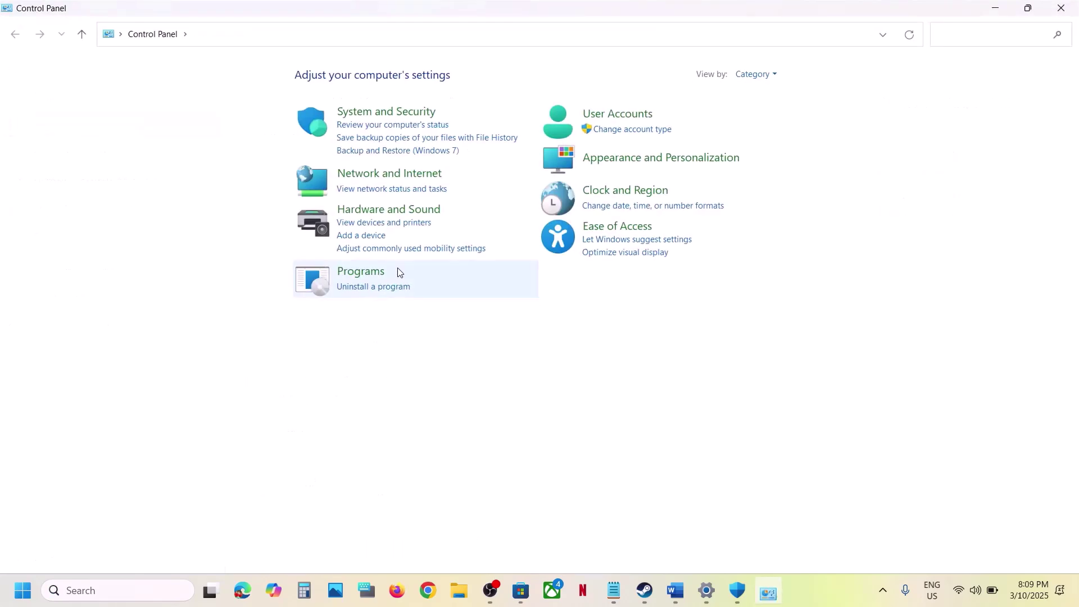
pyautogui.click(369, 110)
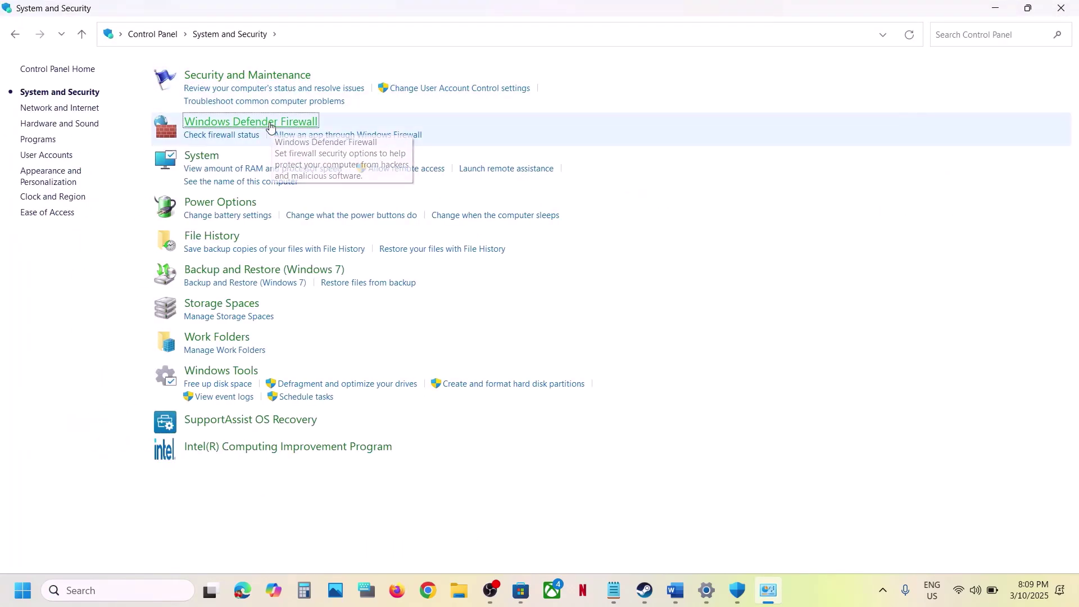
pyautogui.click(189, 119)
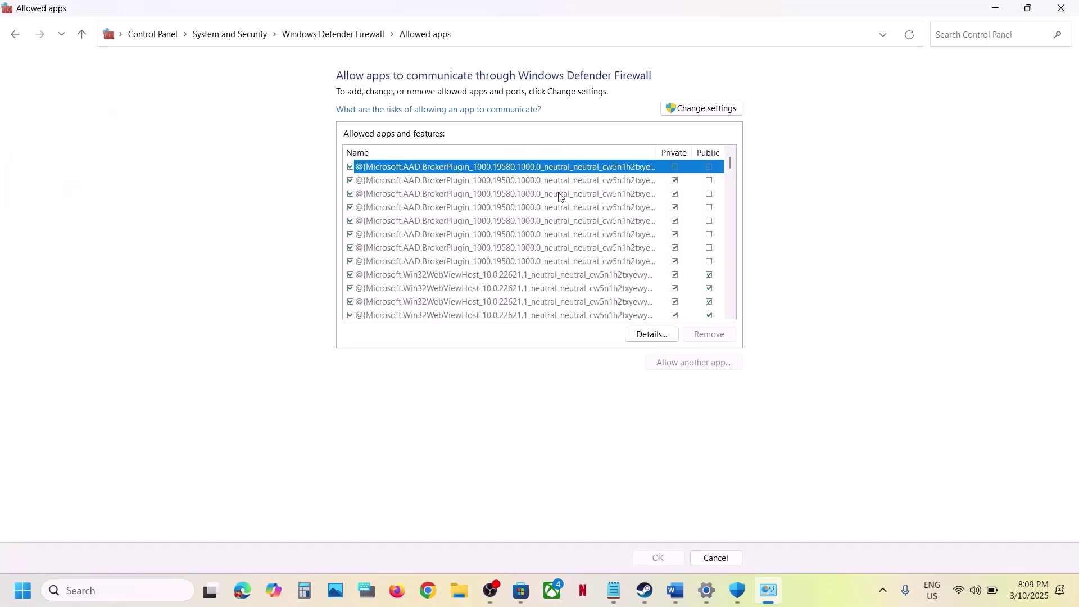
# Try to add the FragPunk application from the steamapps\common\FragPunk folder to the firewall's allowed apps
pyautogui.click(684, 102)
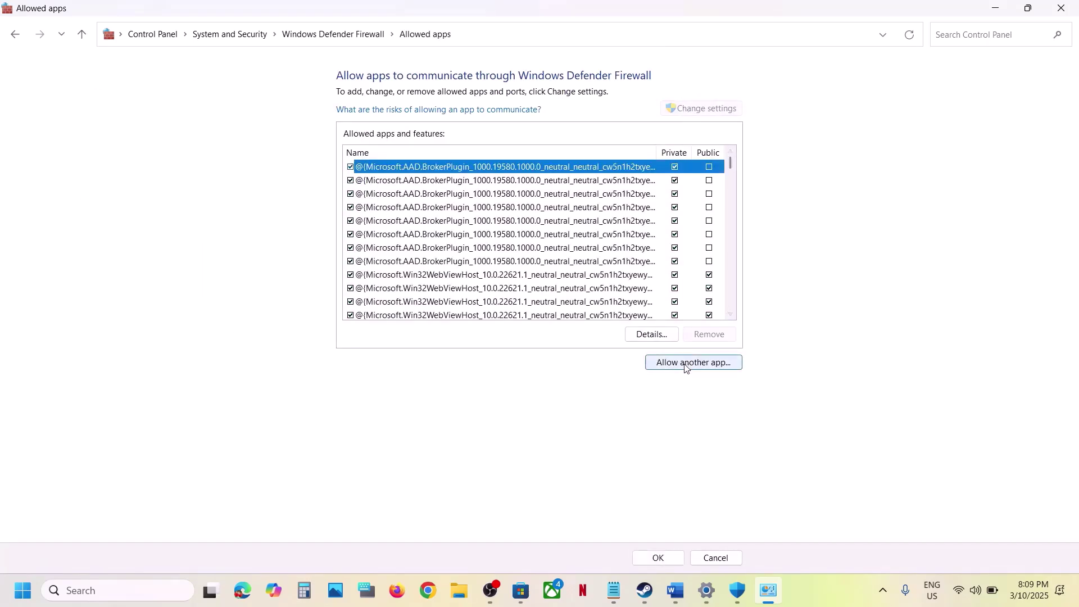
pyautogui.click(683, 362)
pyautogui.click(637, 360)
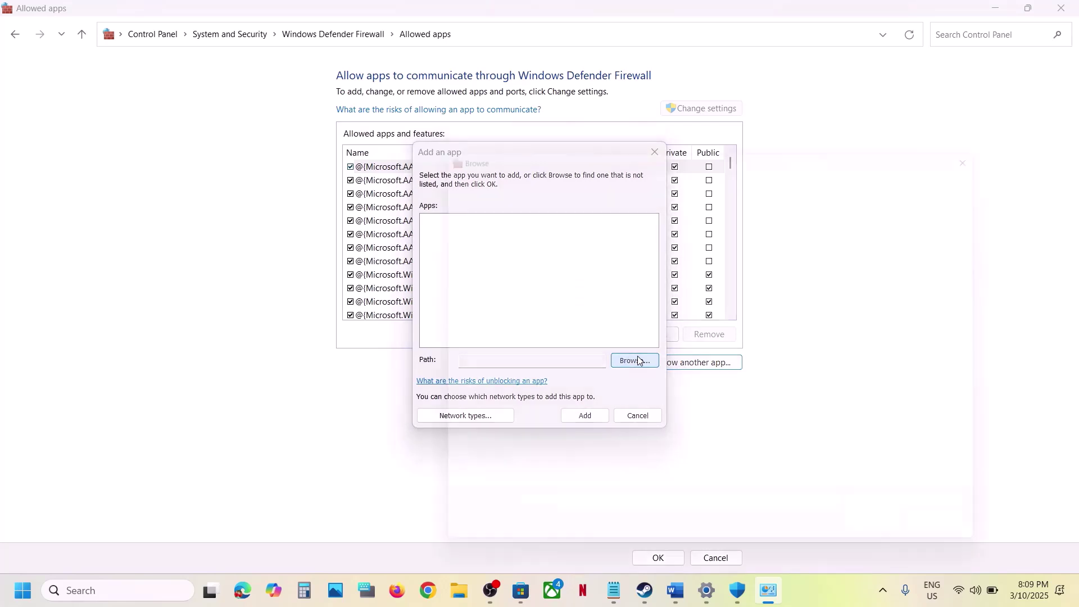
pyautogui.click(657, 169)
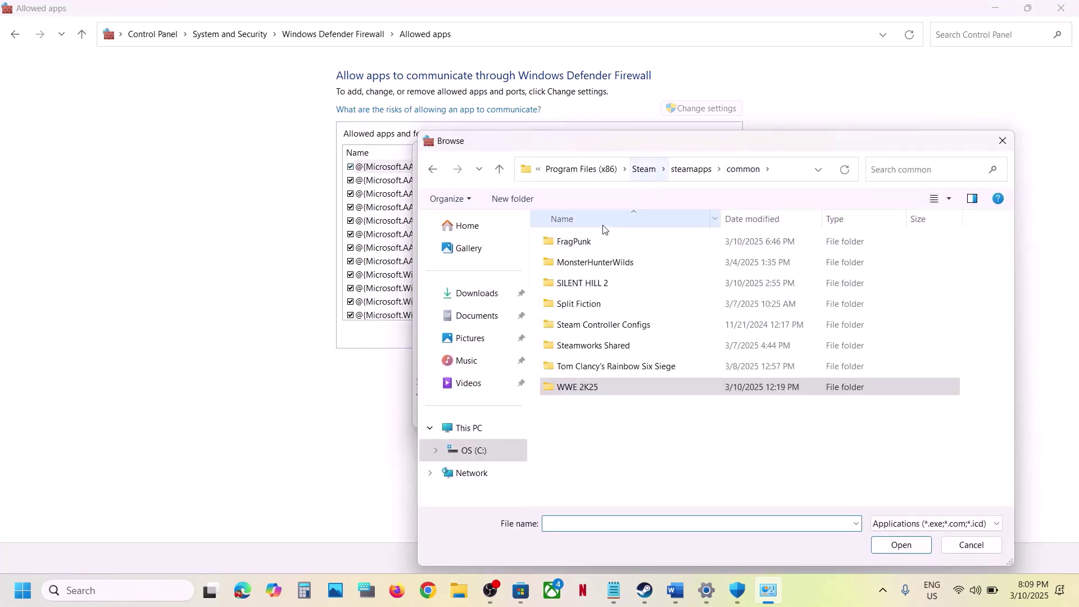
pyautogui.doubleClick(585, 241)
pyautogui.click(580, 283)
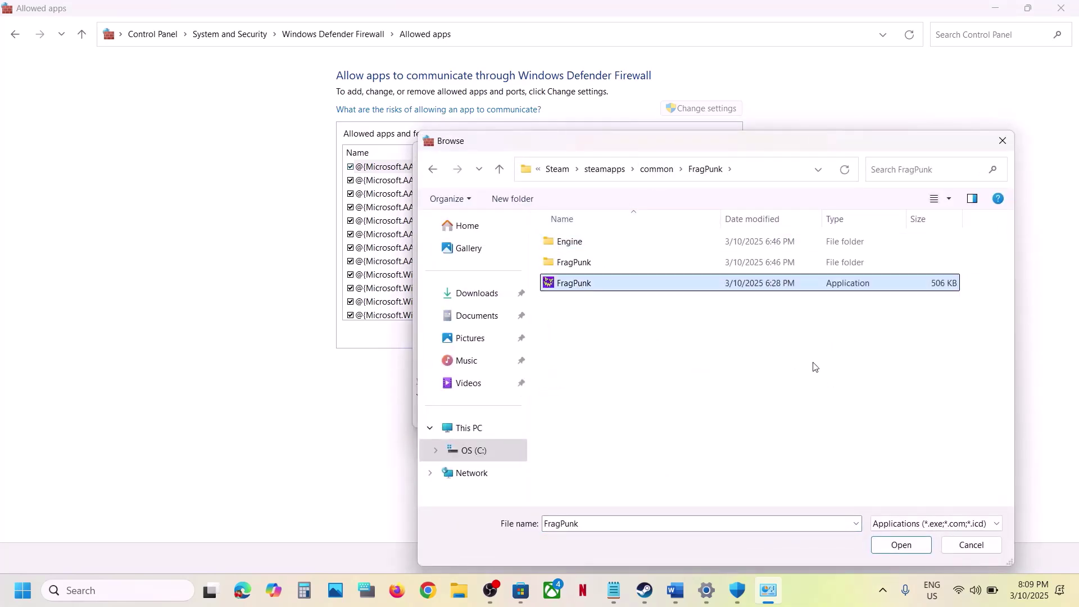
pyautogui.click(913, 547)
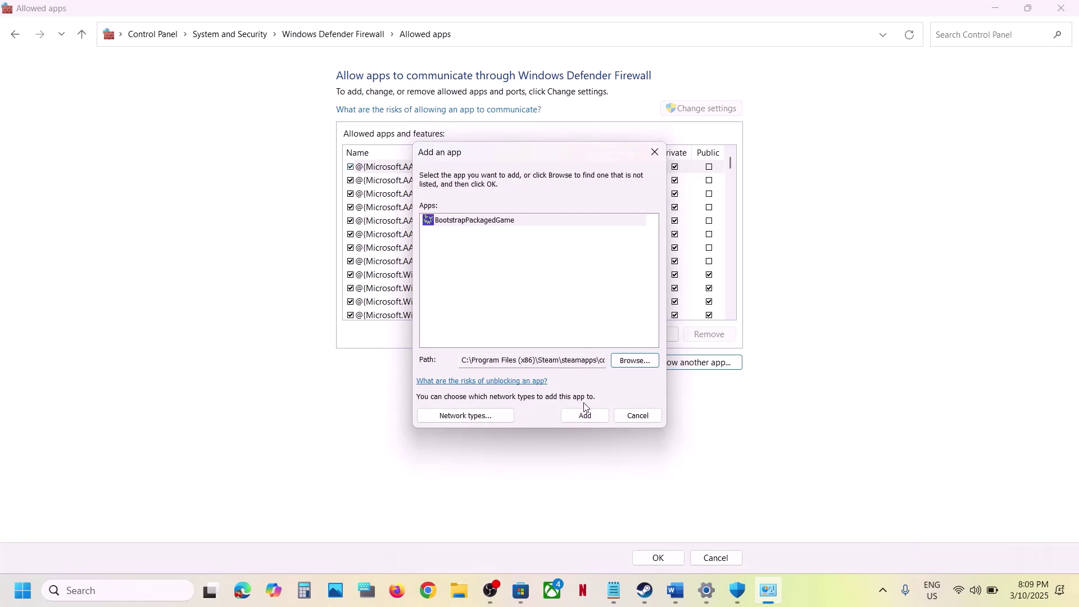
pyautogui.click(585, 414)
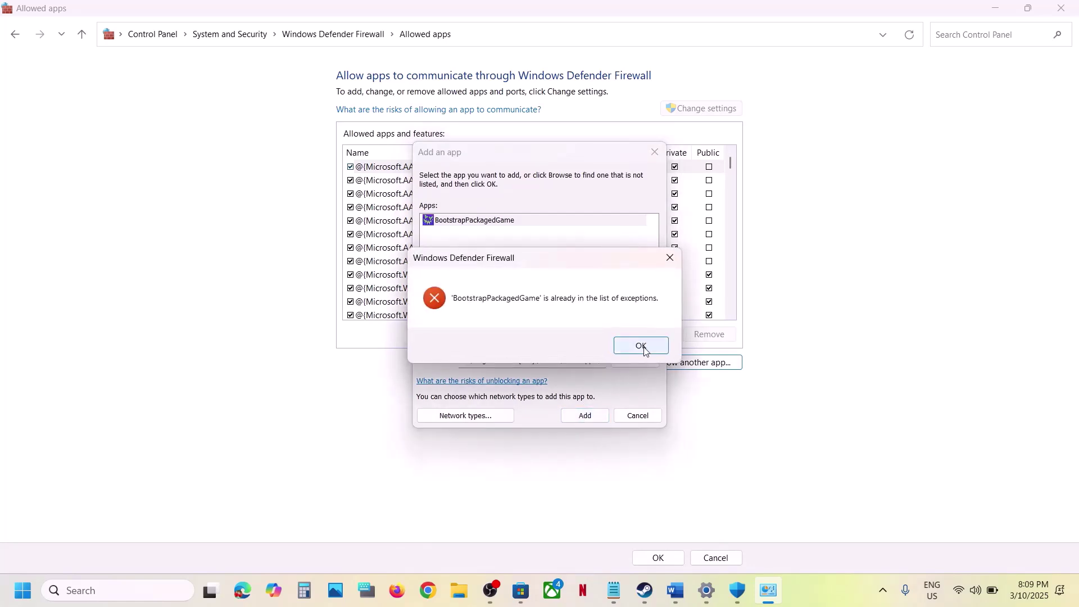
pyautogui.click(643, 346)
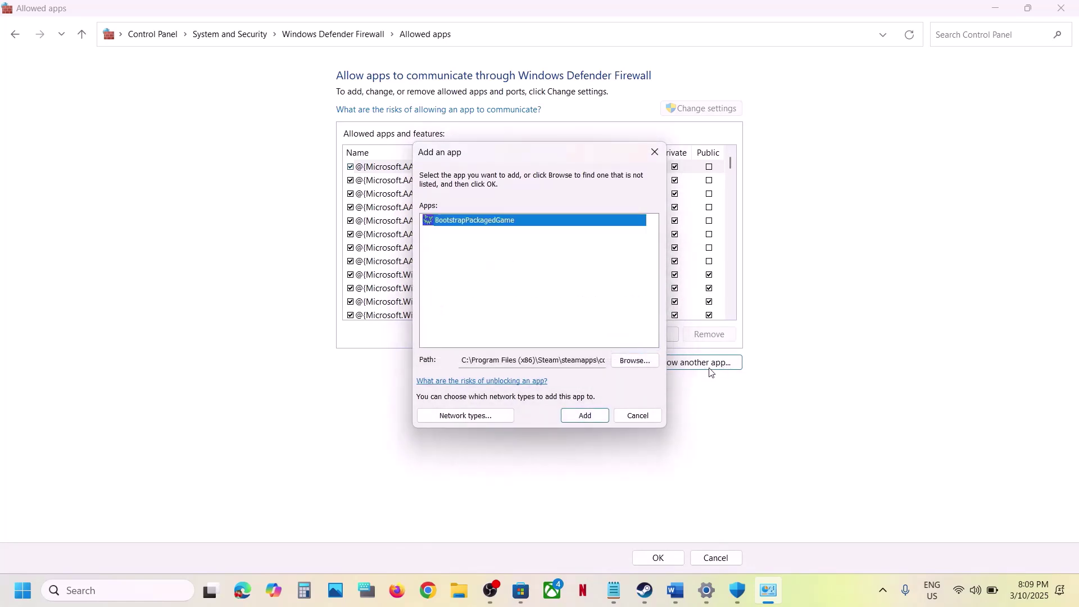
# Try to add the FragPunk application from the FragPunk\Binaries\Win64 subfolder to the firewall's allowed apps
pyautogui.click(635, 360)
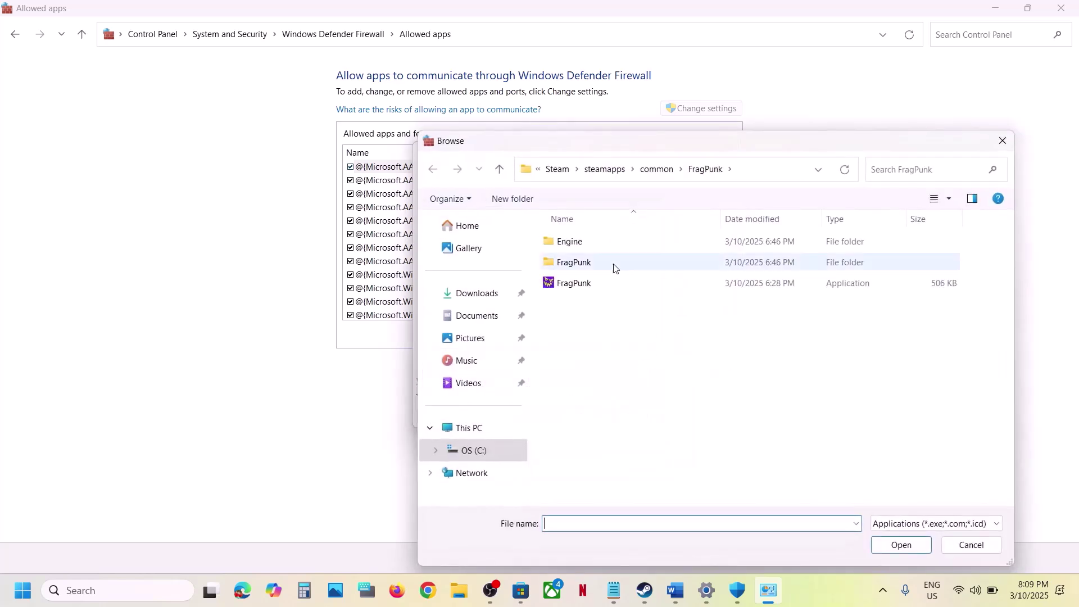
pyautogui.doubleClick(594, 263)
pyautogui.doubleClick(583, 243)
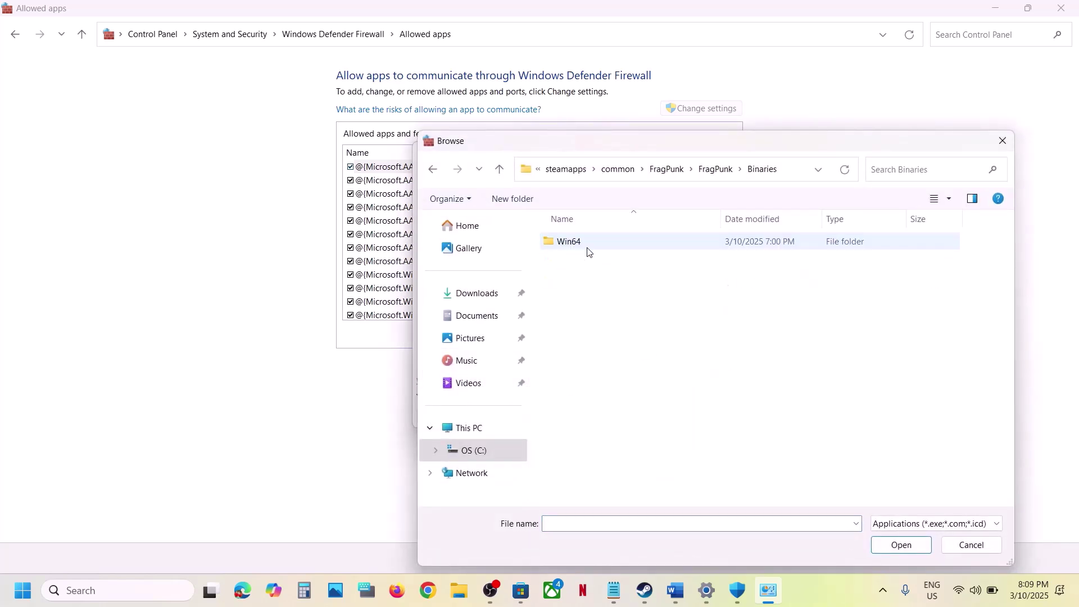
pyautogui.click(588, 247)
pyautogui.doubleClick(588, 251)
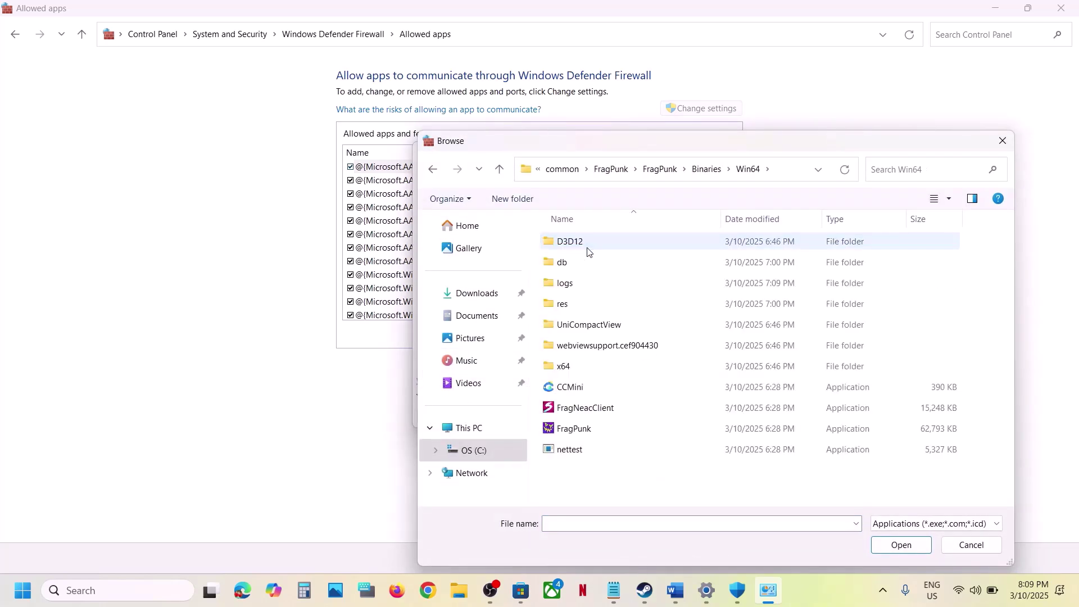
pyautogui.click(579, 432)
pyautogui.click(890, 542)
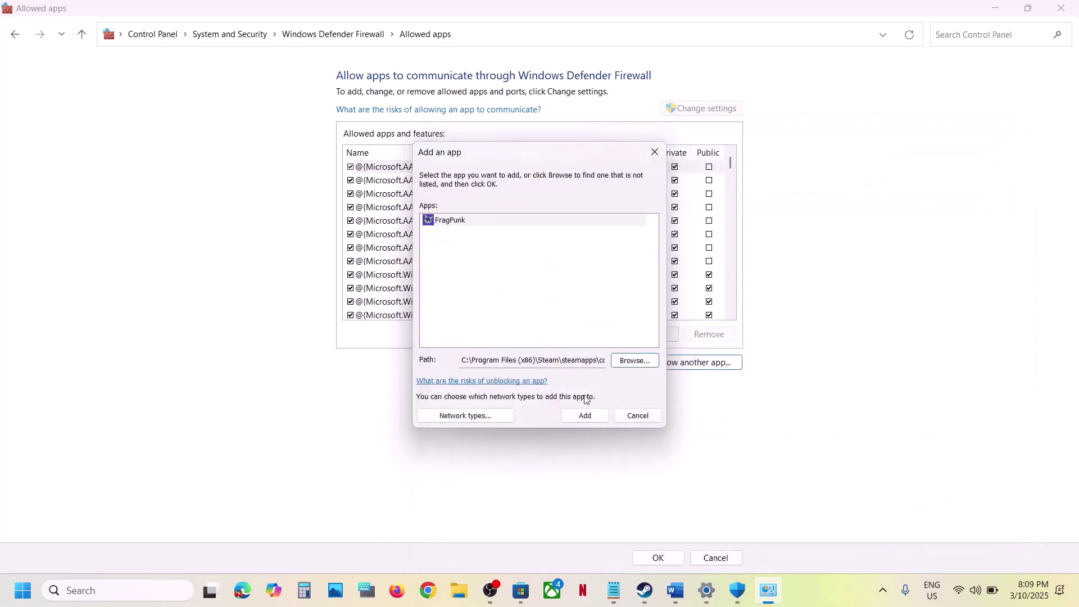
pyautogui.click(586, 415)
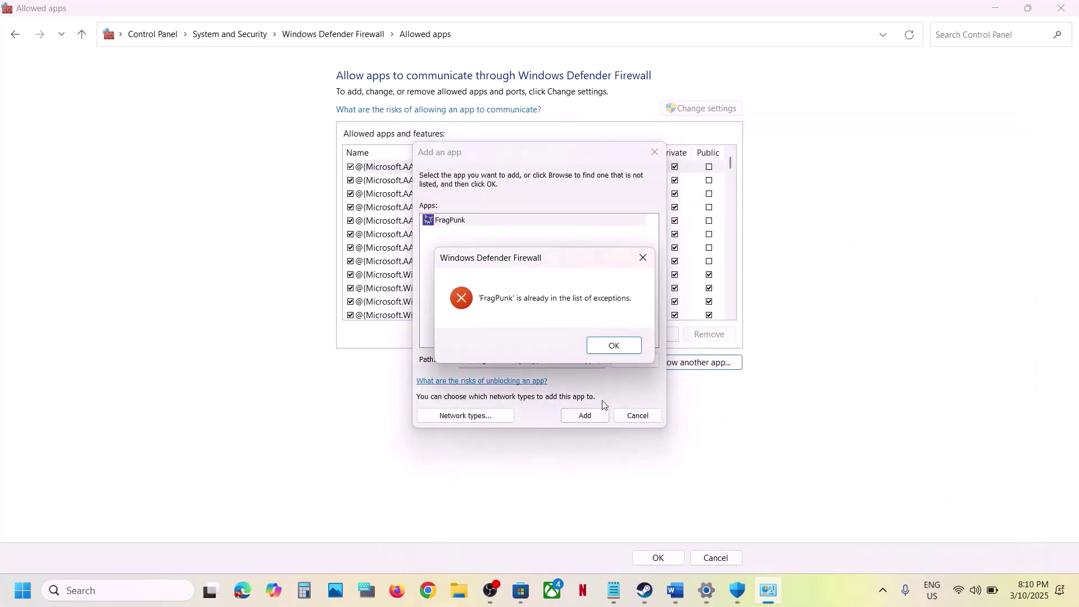
pyautogui.click(631, 349)
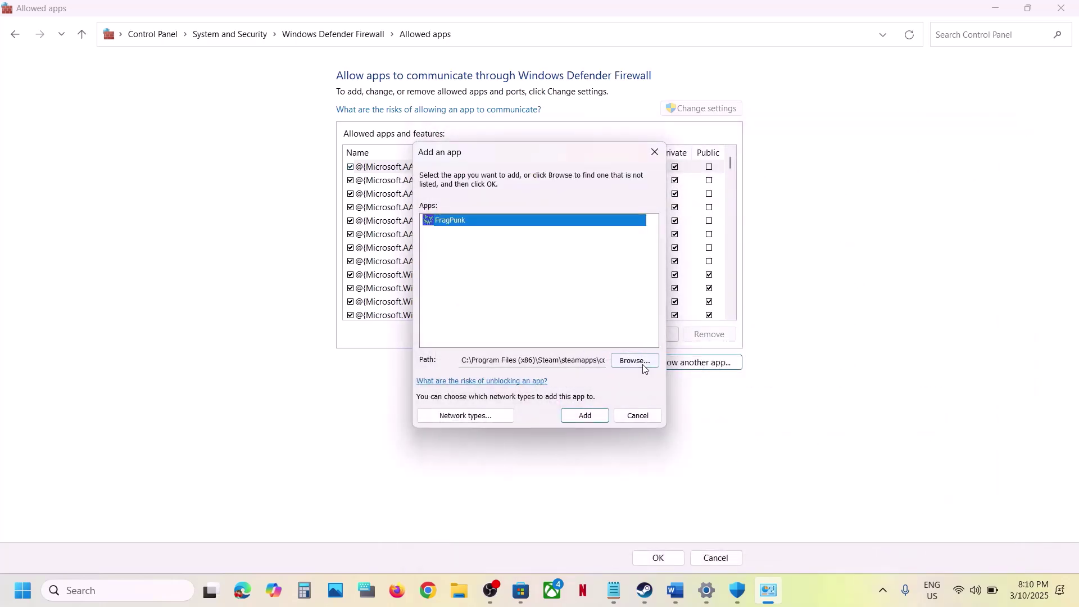
# Add FragNeacClient from the game's Win64 folder to the firewall's allowed apps
pyautogui.click(635, 361)
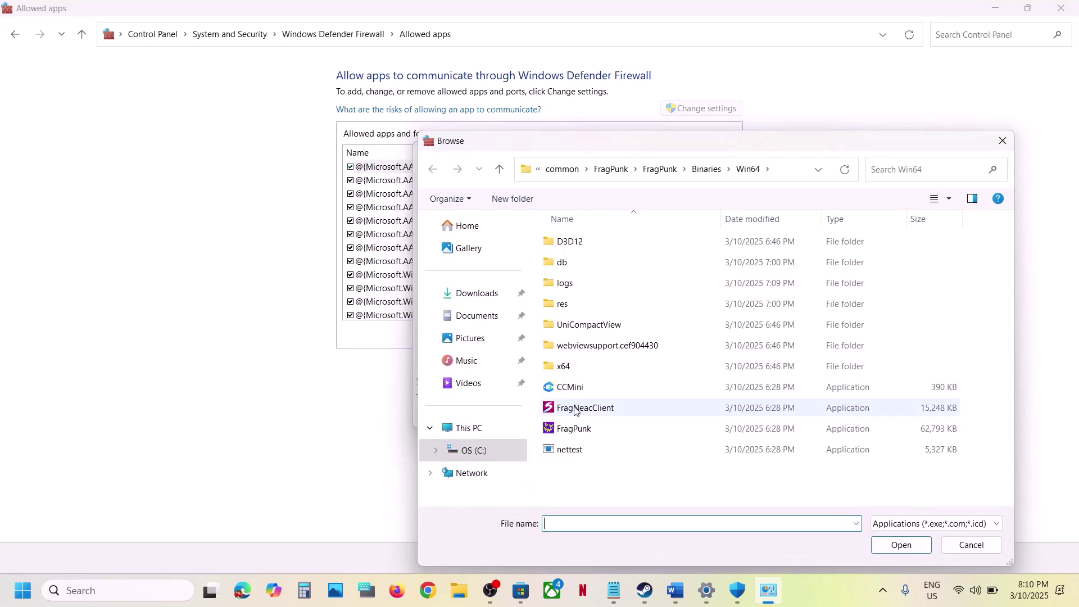
pyautogui.click(576, 410)
pyautogui.click(901, 545)
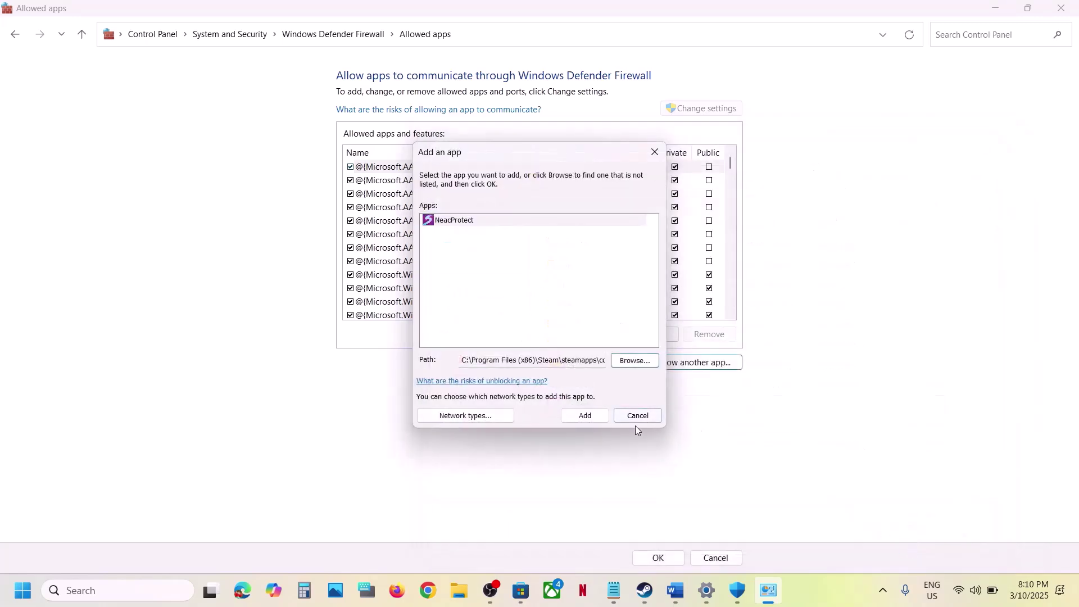
pyautogui.click(585, 420)
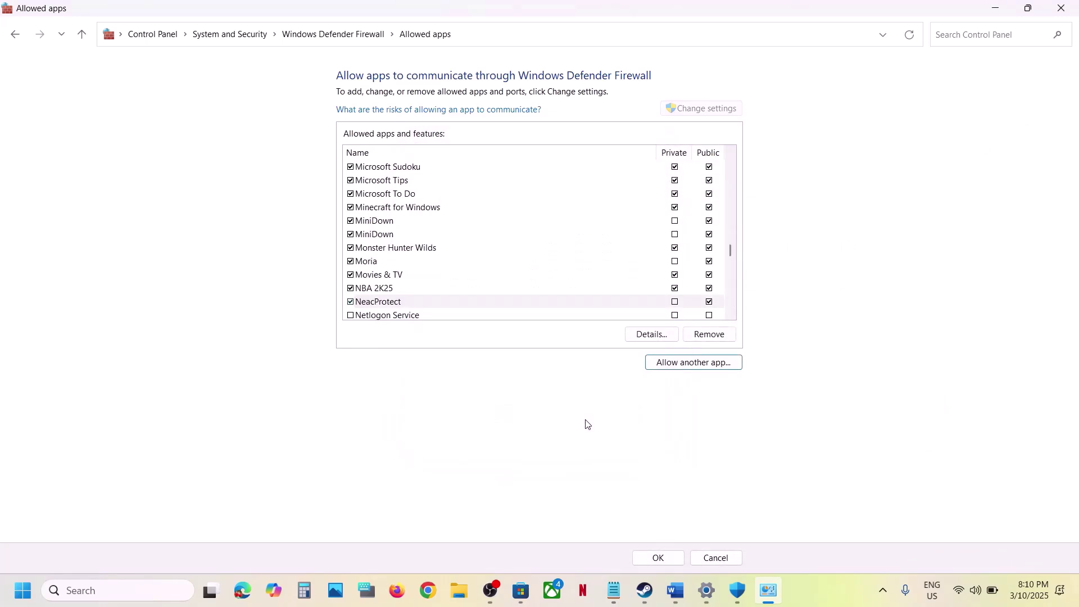
# Find the FragPunk entries in the firewall's allowed apps list and check their private and public network access
pyautogui.click(457, 281)
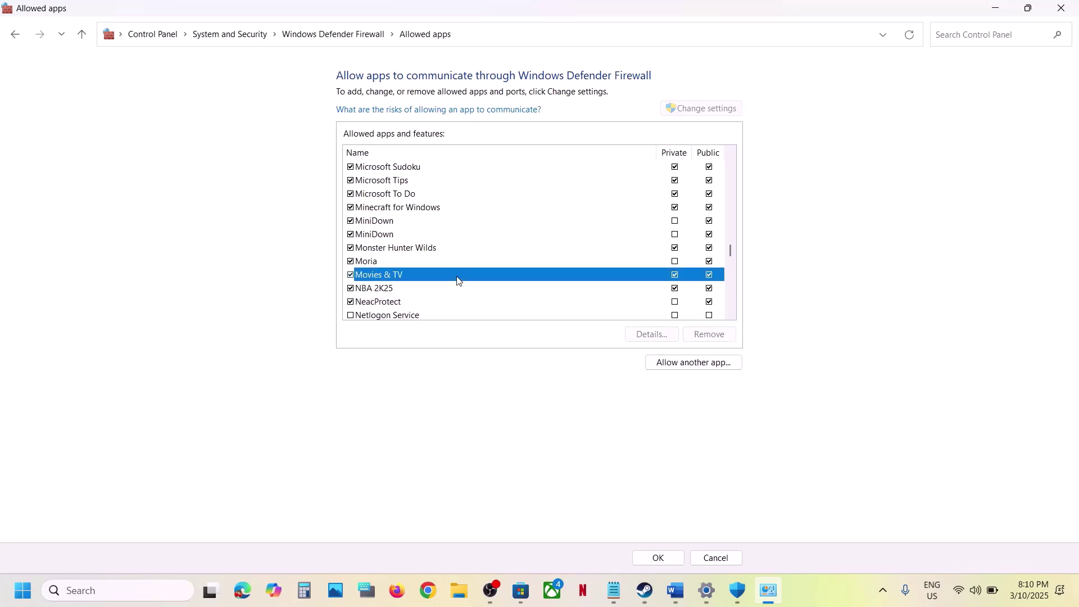
pyautogui.press('f')
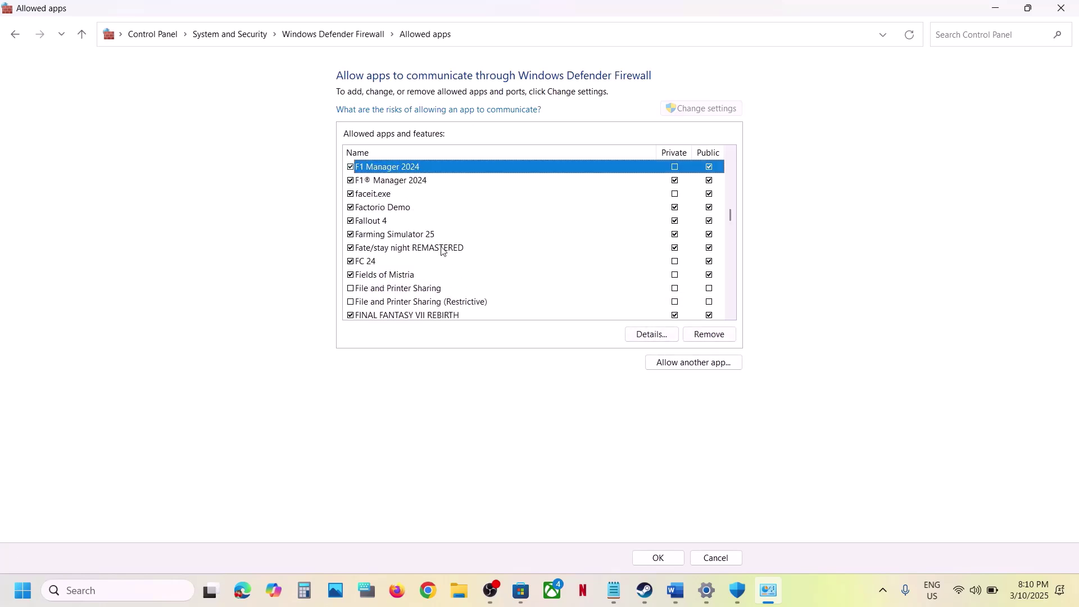
pyautogui.click(735, 316)
pyautogui.click(734, 316)
pyautogui.click(735, 316)
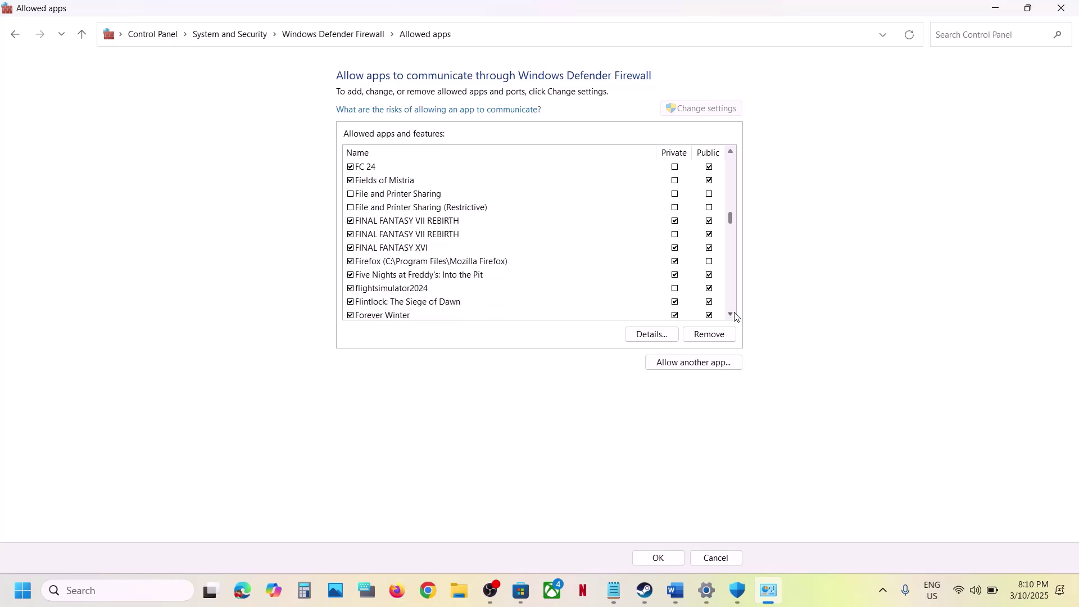
pyautogui.click(735, 316)
pyautogui.click(735, 315)
pyautogui.click(735, 316)
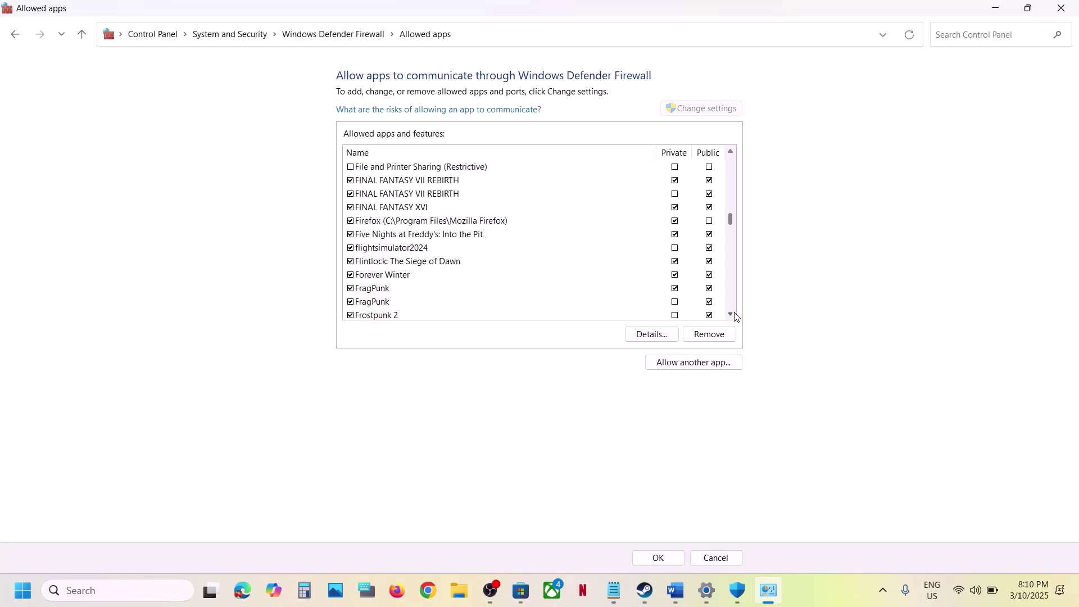
pyautogui.click(376, 289)
pyautogui.click(379, 304)
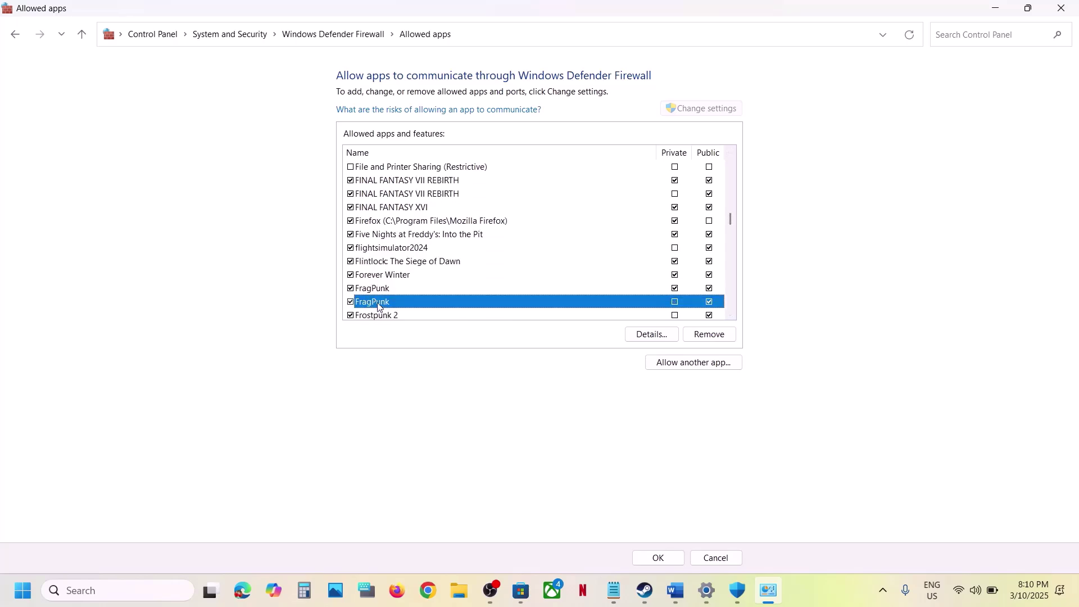
# Close the firewall, Windows Security and Settings windows, and highlight the Step 3 instruction about running the game as administrator in the Word document
pyautogui.click(1073, 9)
pyautogui.click(1073, 10)
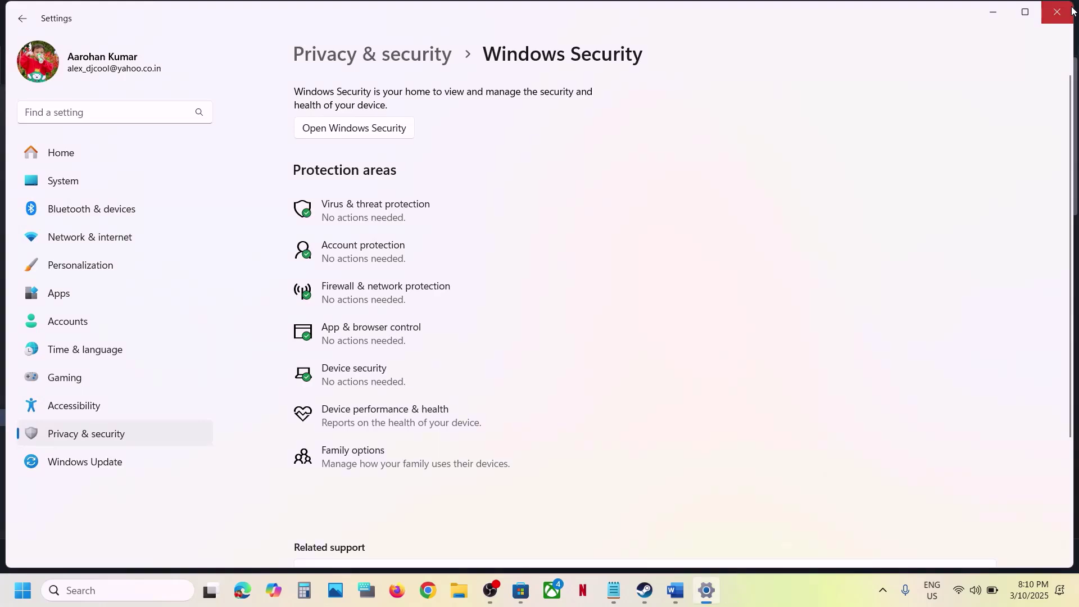
pyautogui.click(1072, 10)
pyautogui.scroll(-5, 502, 341)
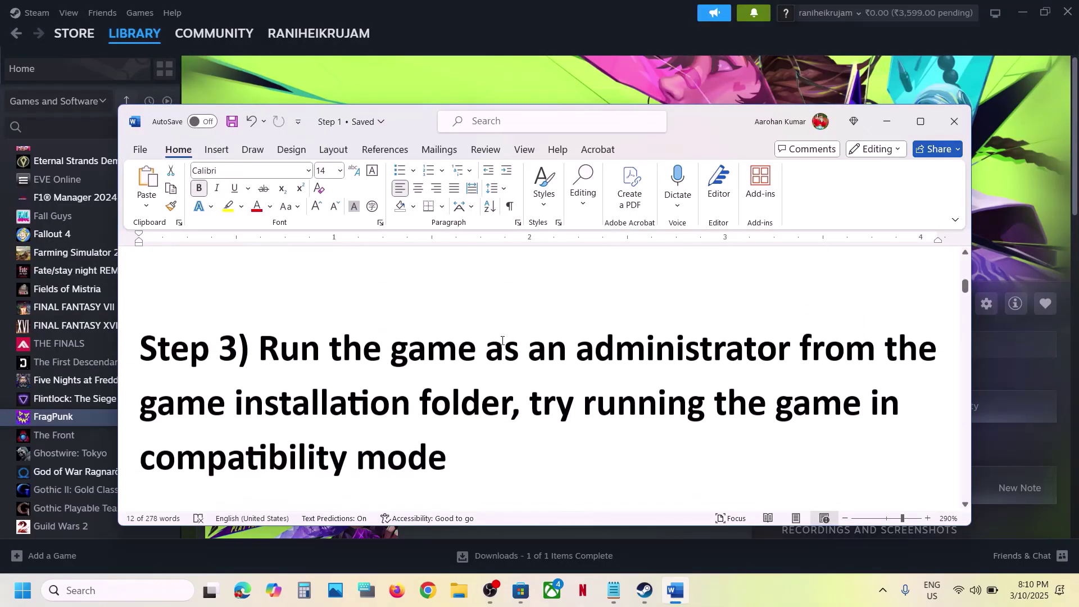
pyautogui.moveTo(273, 353); pyautogui.dragTo(512, 402)
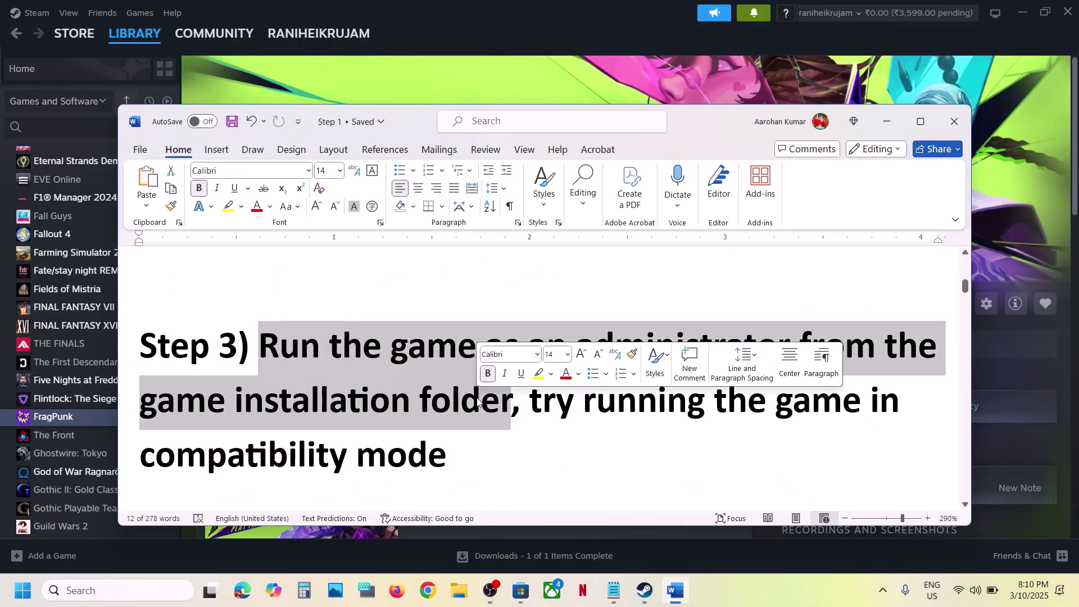
# Switch to Steam and browse the local files of FragPunk from the library
pyautogui.click(497, 81)
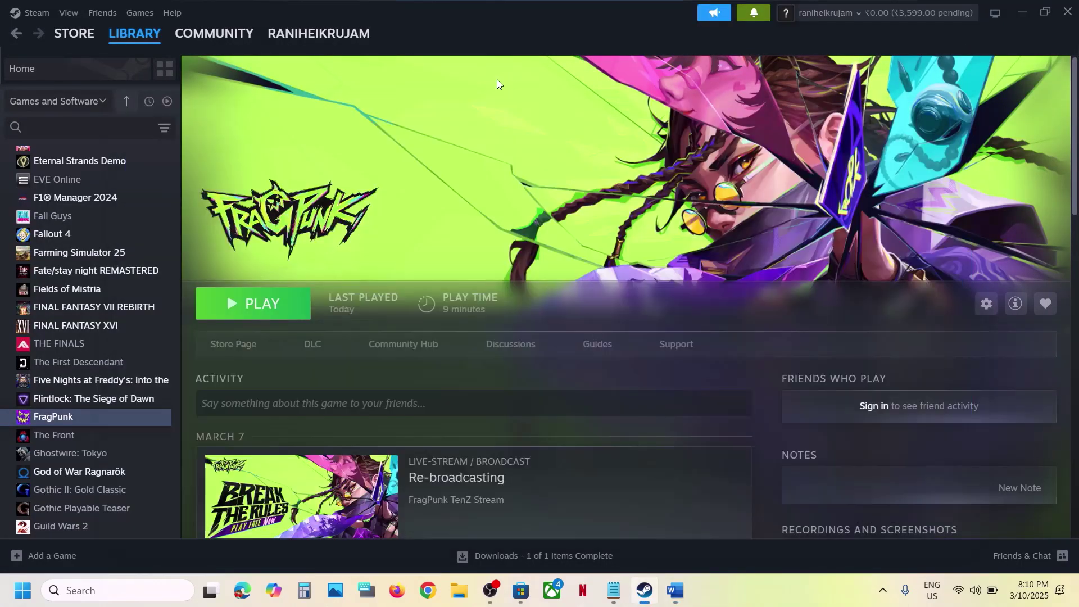
pyautogui.rightClick(96, 420)
pyautogui.moveTo(138, 506)
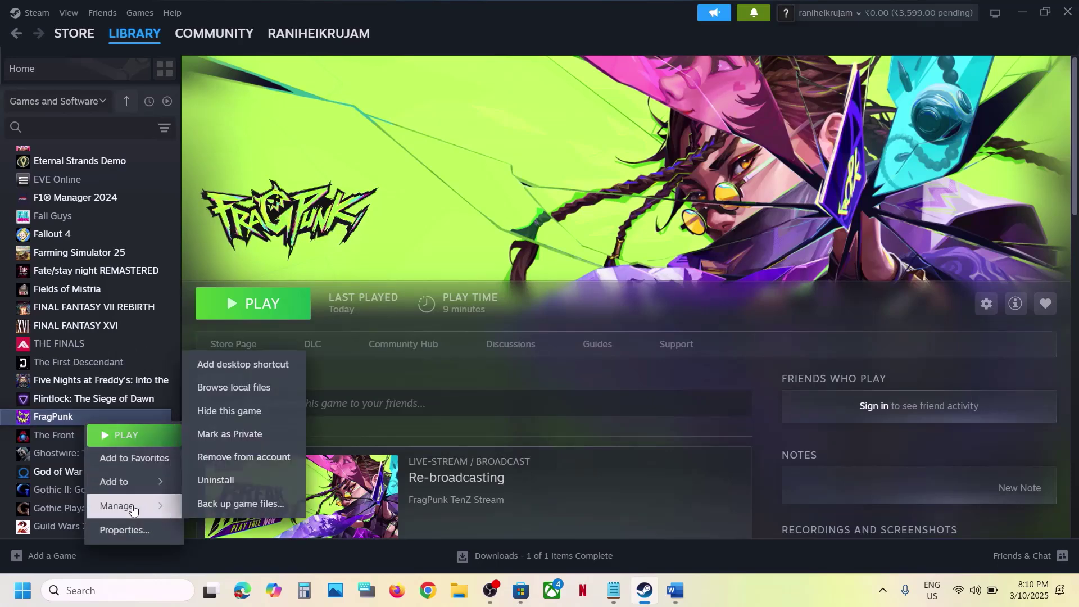
pyautogui.click(248, 388)
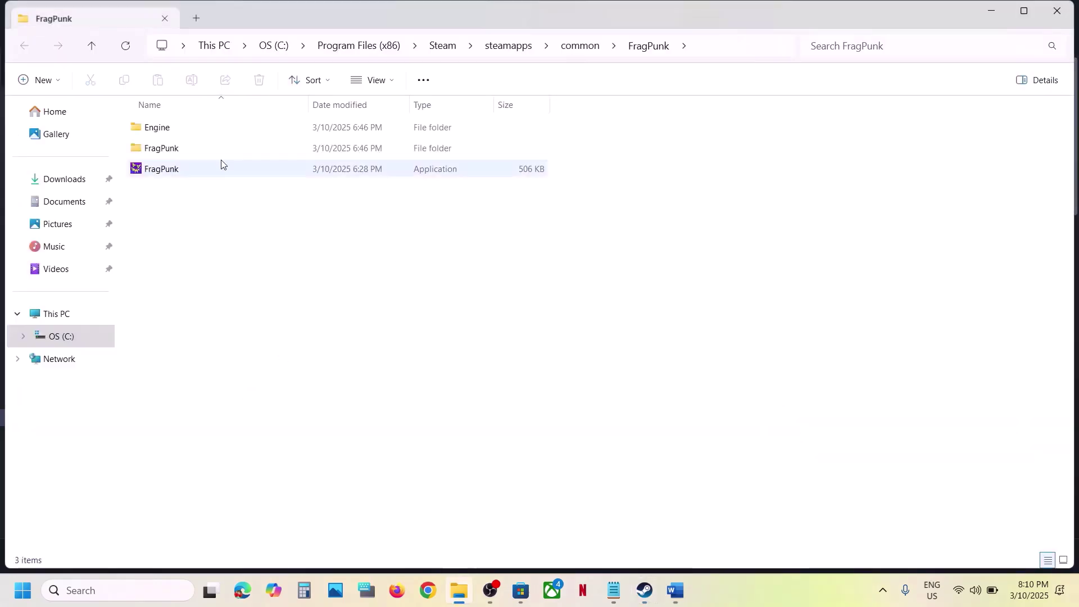
# Open the Win64 folder inside the FragPunk\Binaries subfolder of the game's installation folder
pyautogui.rightClick(179, 172)
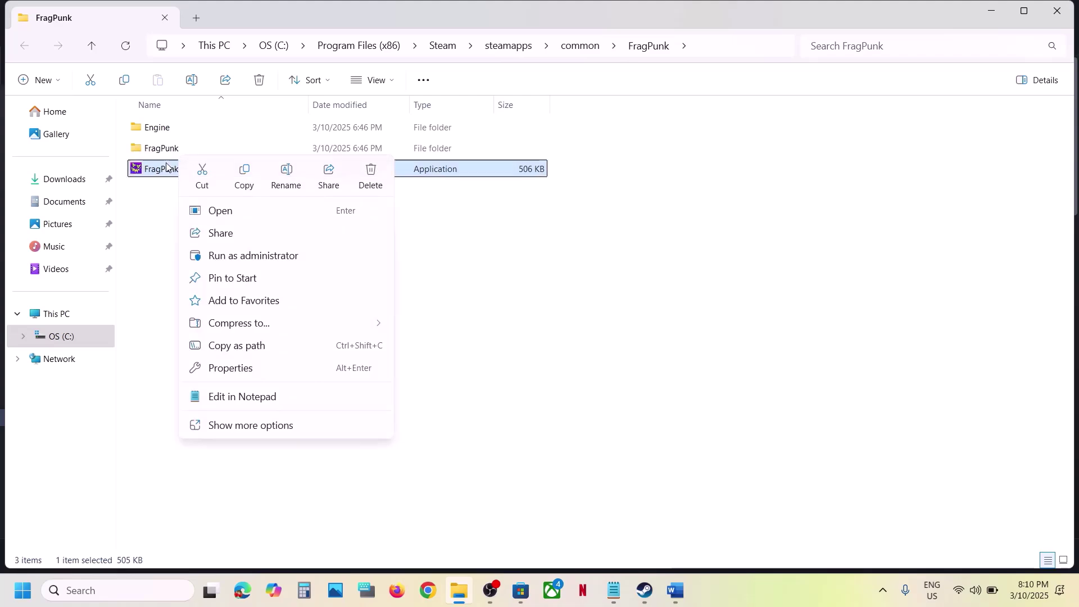
pyautogui.click(163, 157)
pyautogui.click(161, 152)
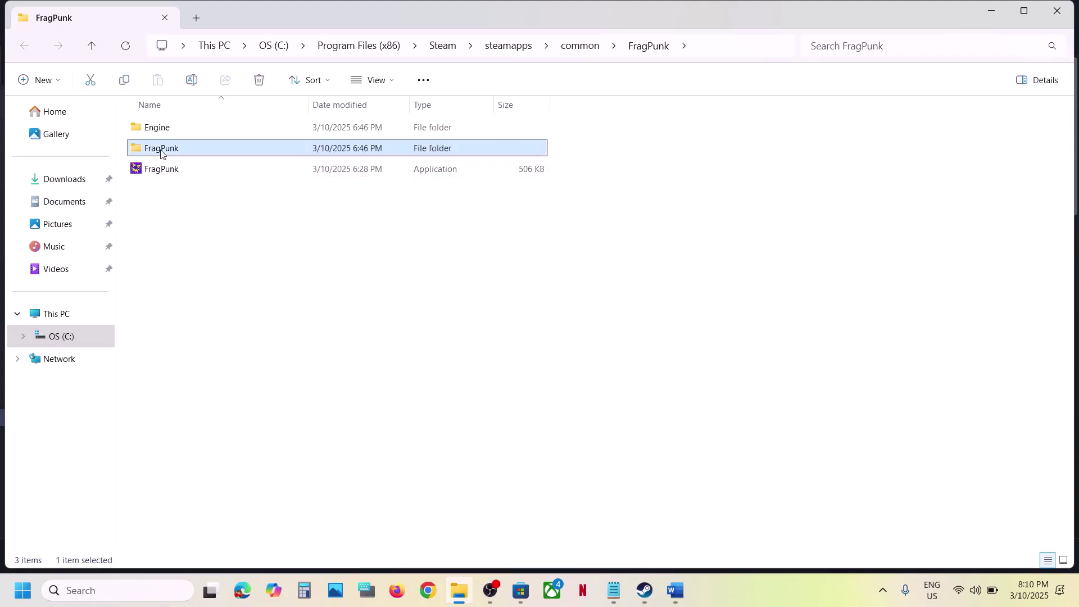
pyautogui.doubleClick(161, 150)
pyautogui.doubleClick(167, 126)
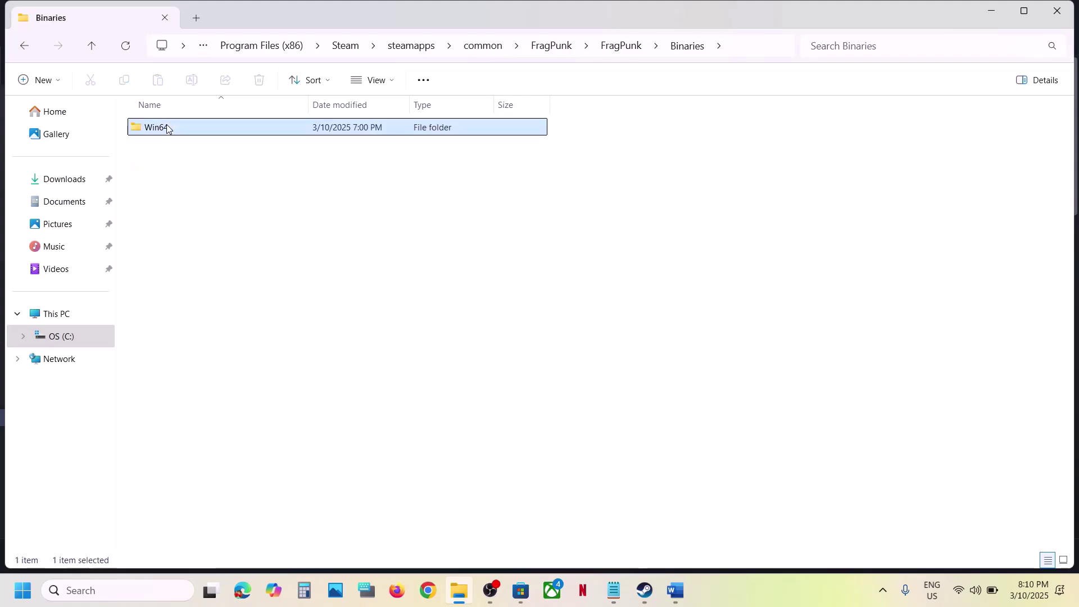
pyautogui.doubleClick(166, 126)
# Set the FragPunk application in the Win64 folder to run as an administrator and apply the change
pyautogui.scroll(-15, 214, 236)
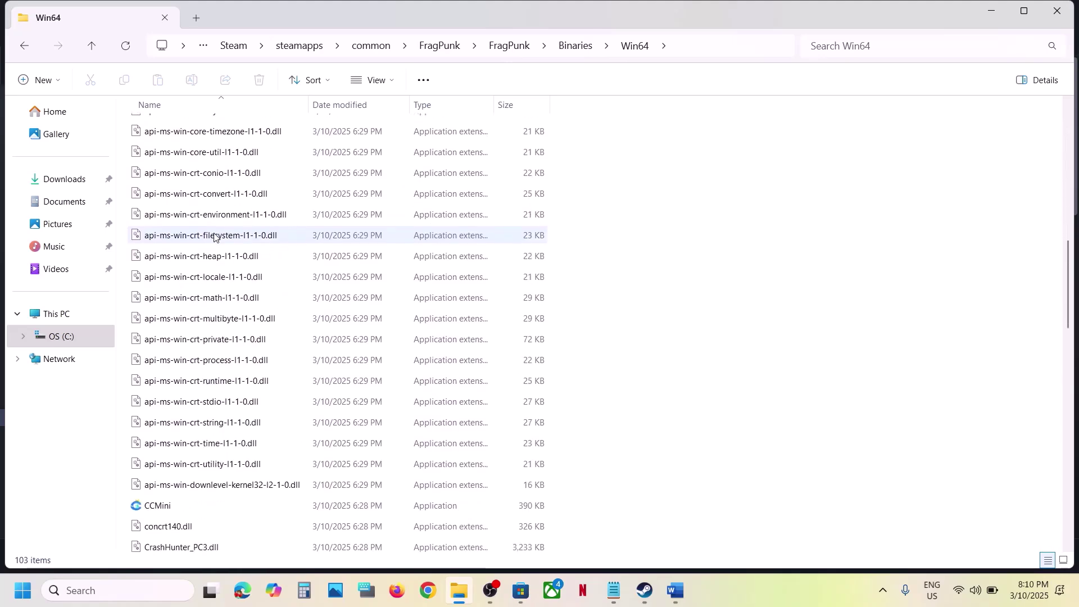
pyautogui.scroll(3, 214, 236)
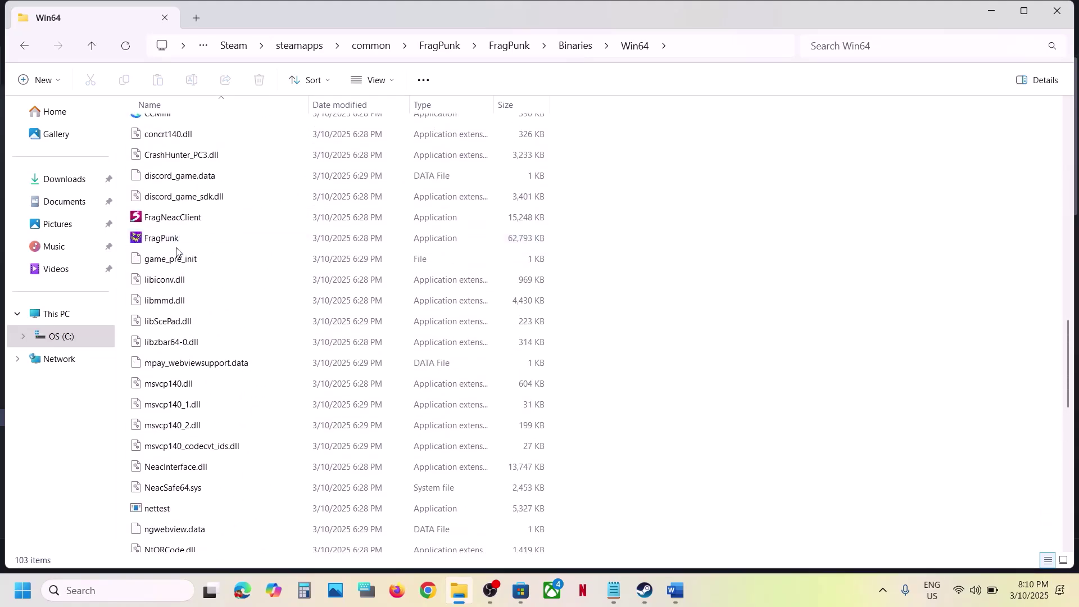
pyautogui.rightClick(168, 245)
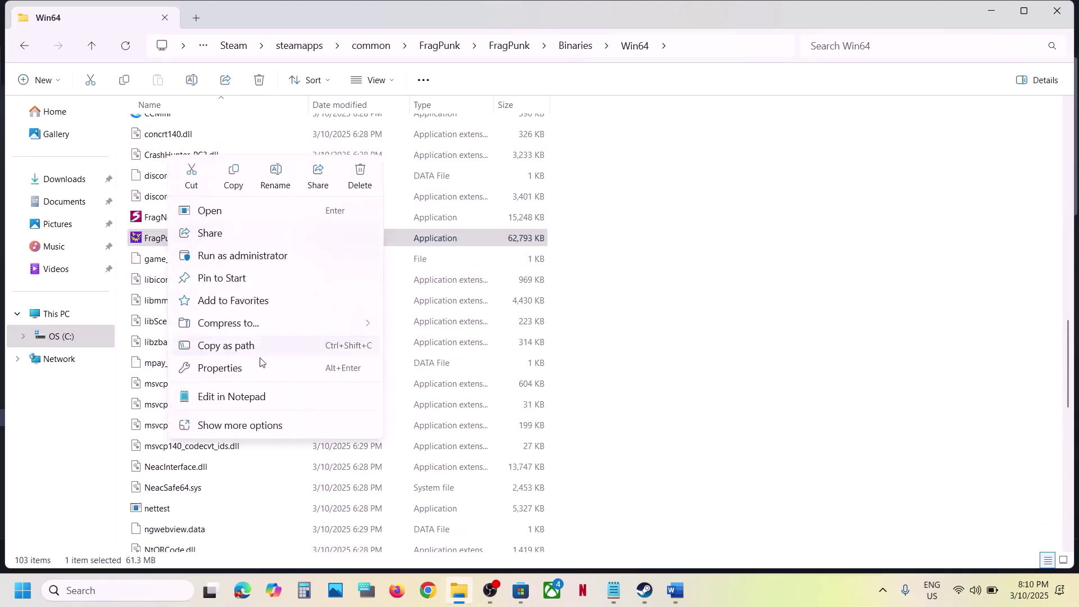
pyautogui.click(244, 369)
pyautogui.click(303, 221)
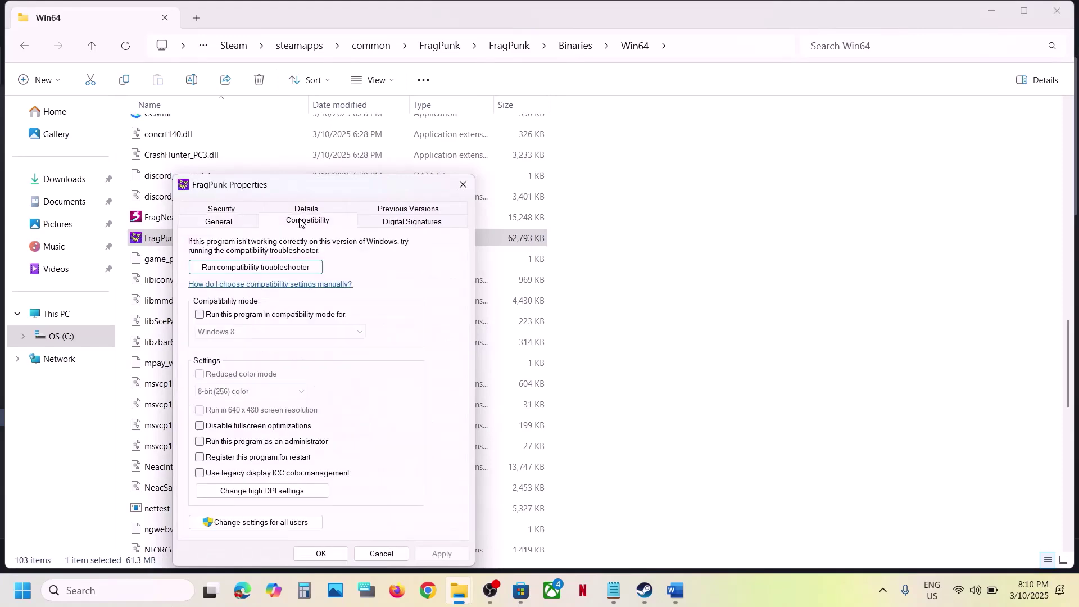
pyautogui.click(200, 443)
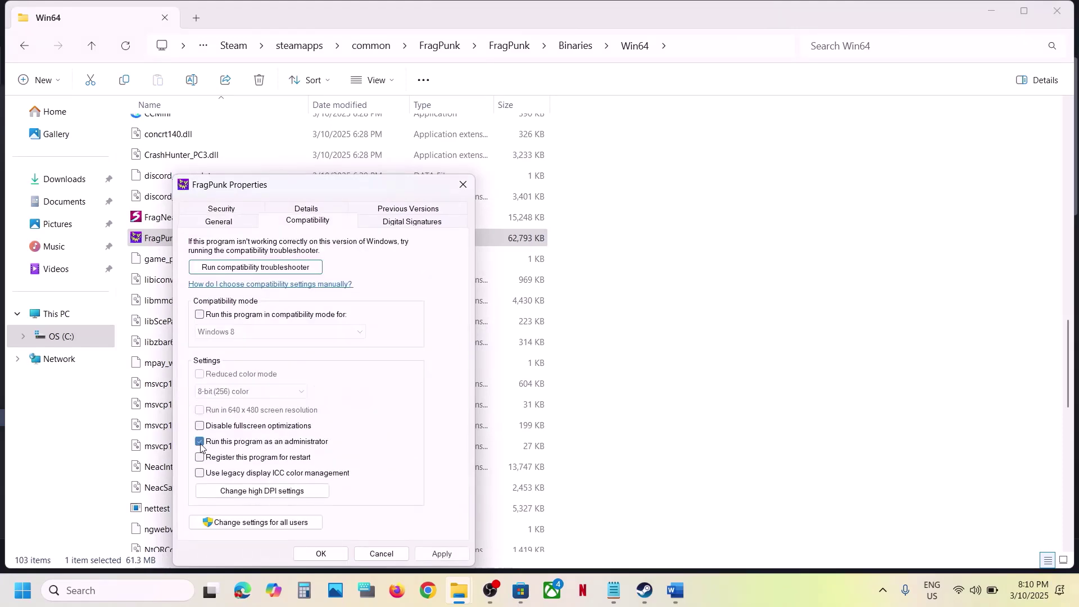
pyautogui.click(200, 445)
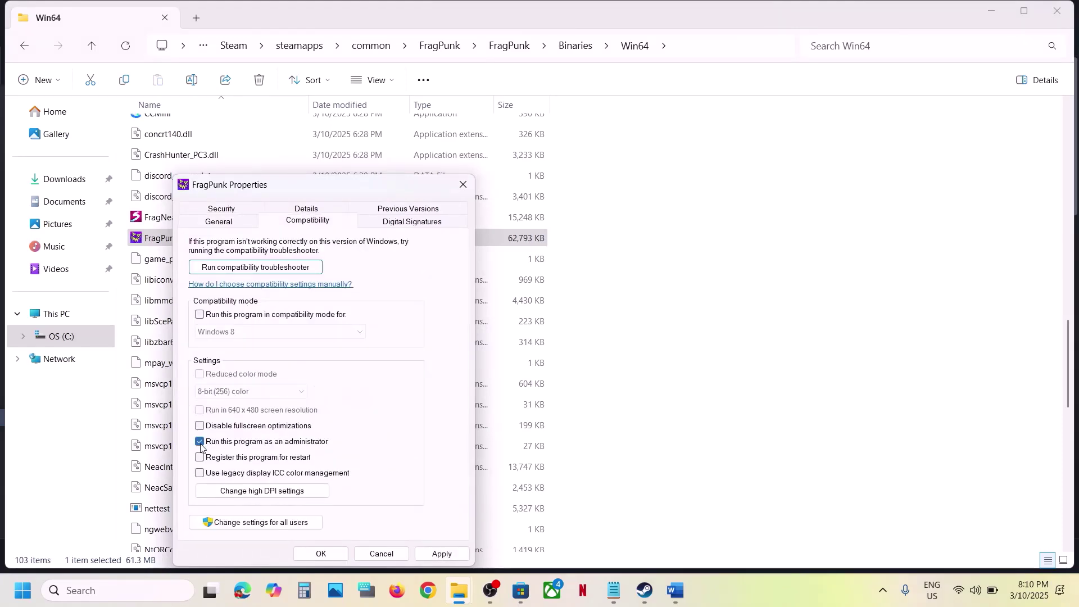
pyautogui.click(442, 554)
pyautogui.click(320, 554)
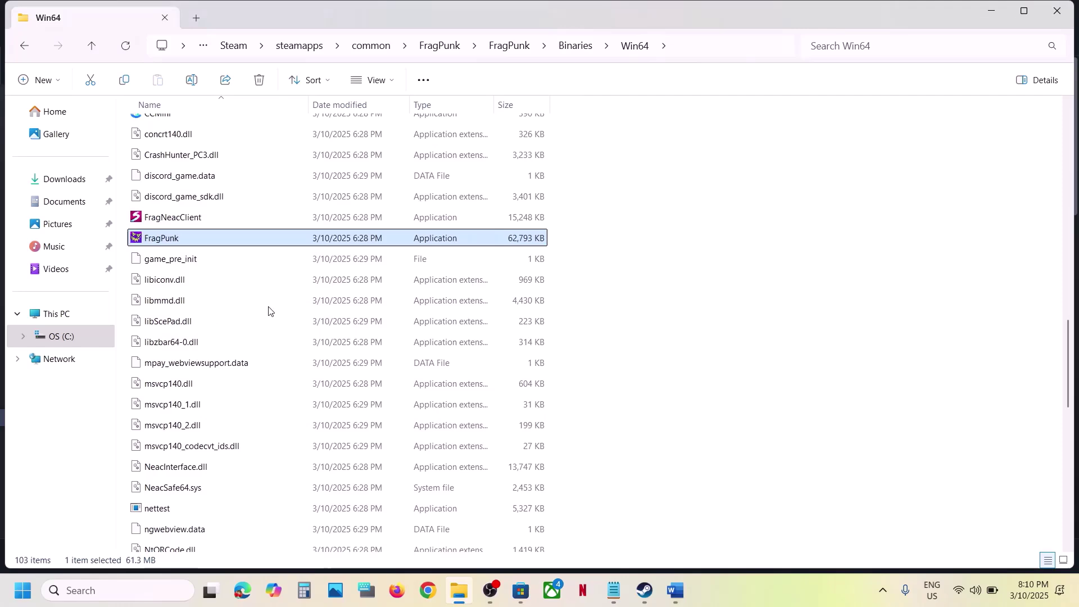
# Set the FragPunk application to run in compatibility mode for Windows 7 with fullscreen optimizations disabled, applying the changes
pyautogui.rightClick(175, 240)
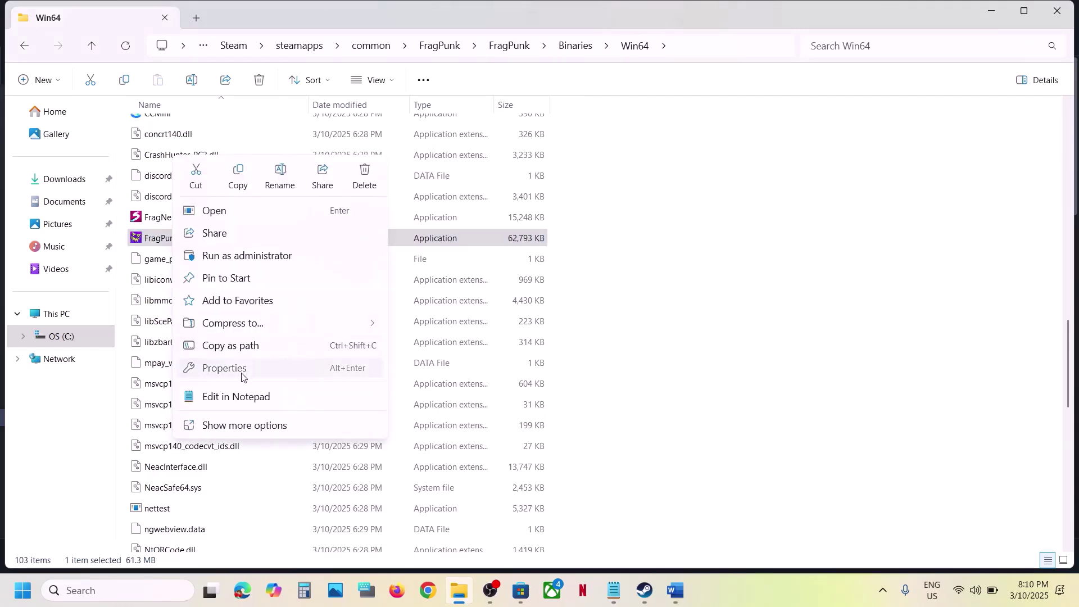
pyautogui.click(242, 374)
pyautogui.click(311, 222)
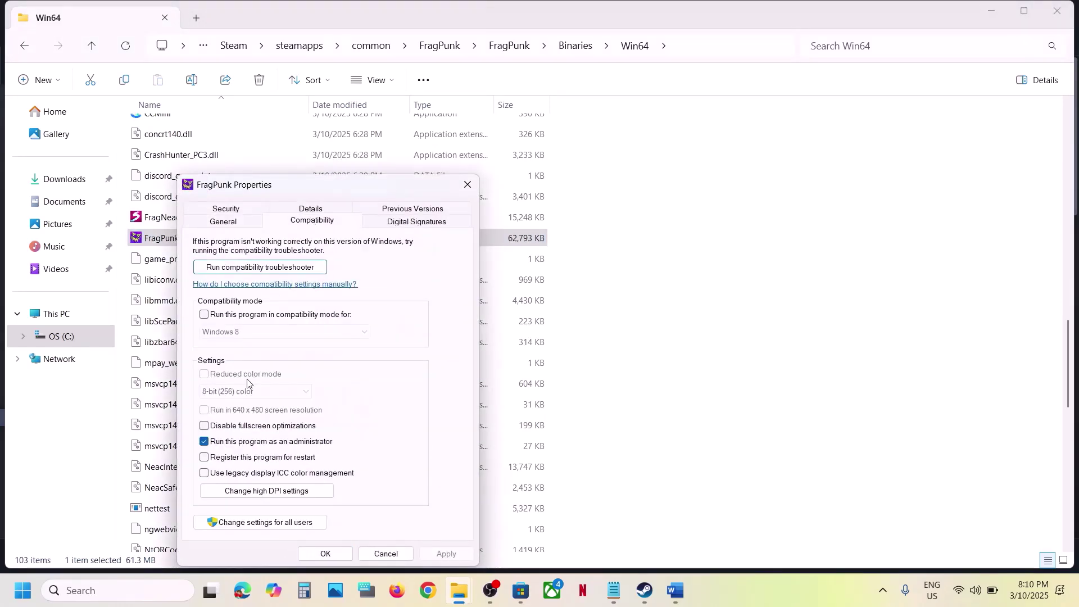
pyautogui.click(205, 314)
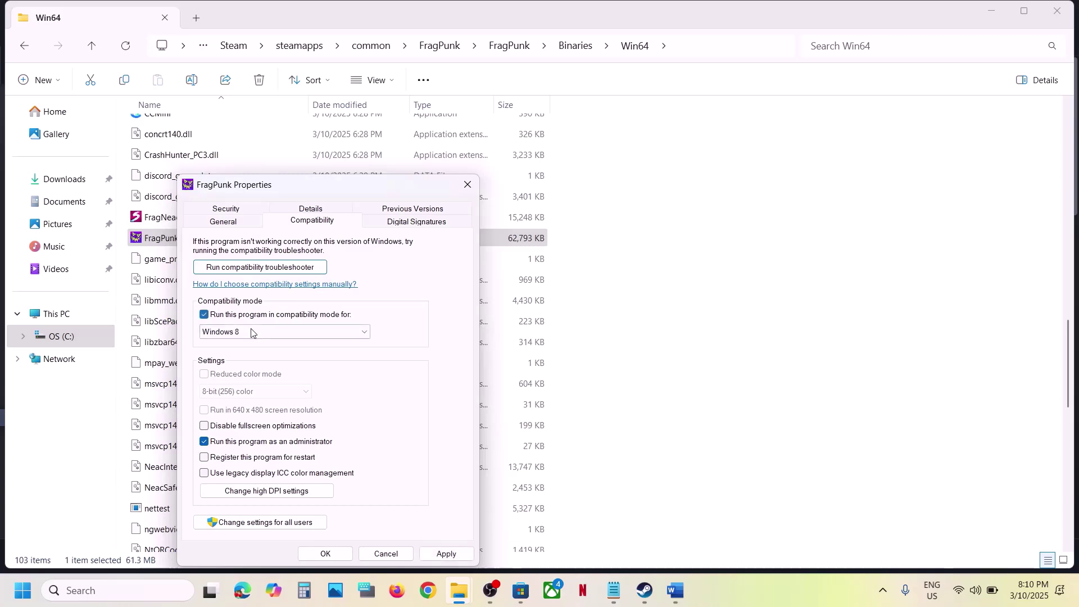
pyautogui.click(446, 554)
pyautogui.click(284, 336)
pyautogui.click(281, 366)
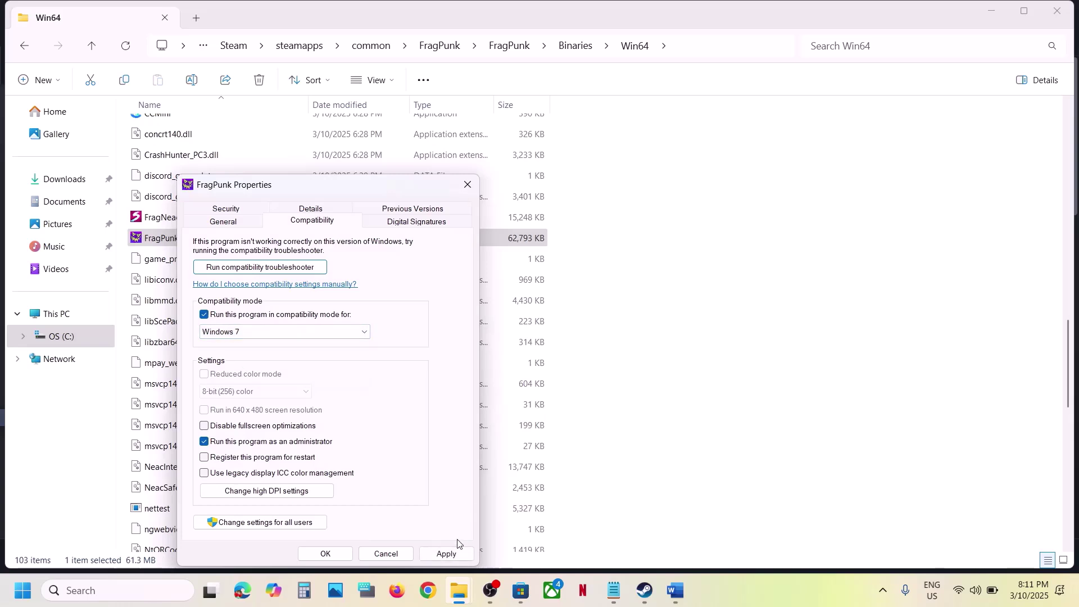
pyautogui.click(447, 554)
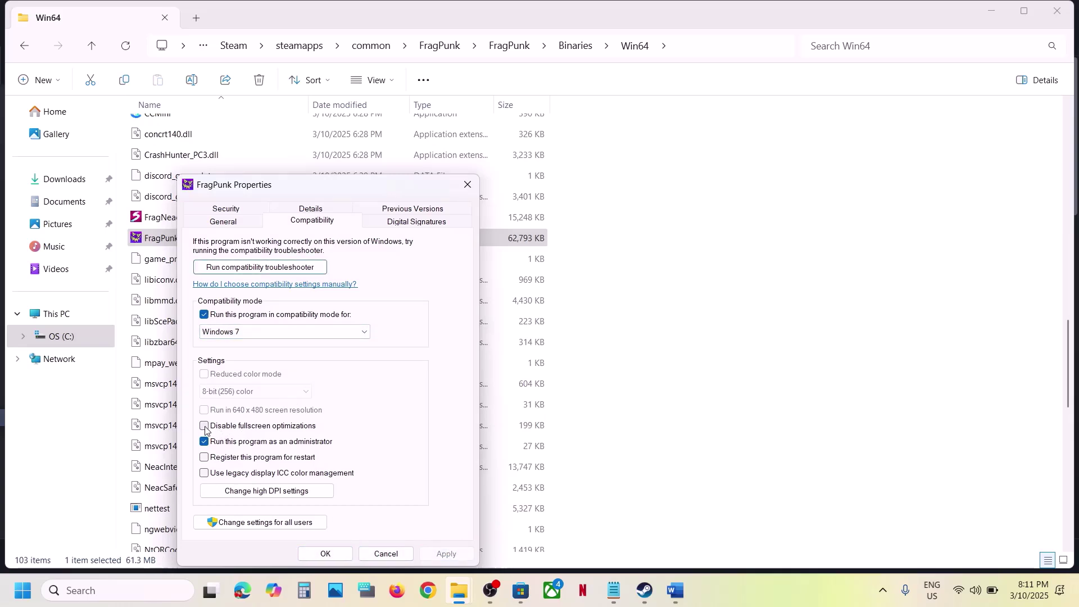
pyautogui.click(448, 552)
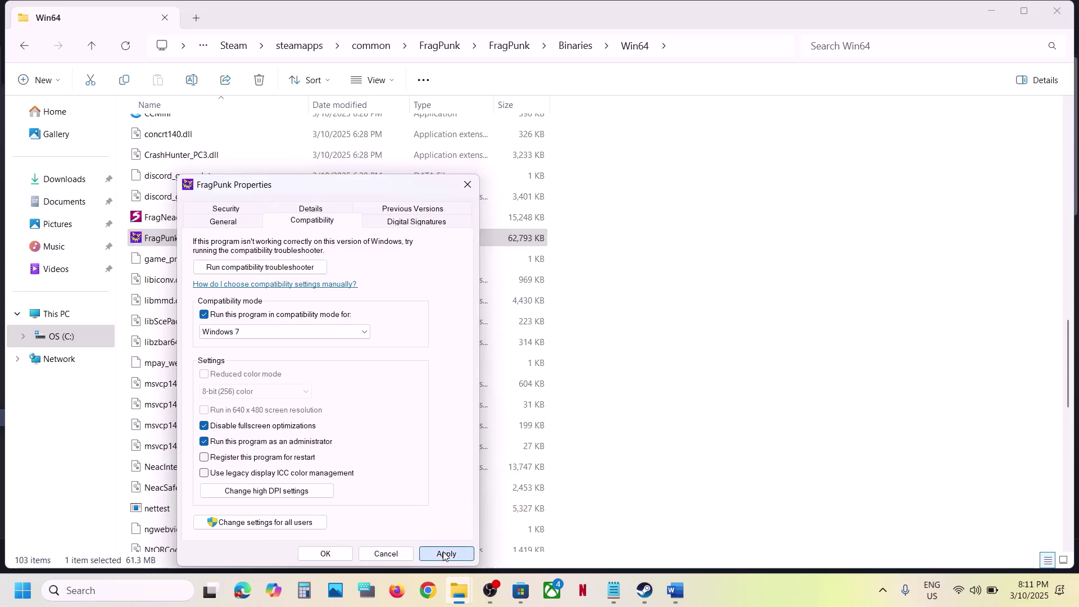
pyautogui.click(343, 556)
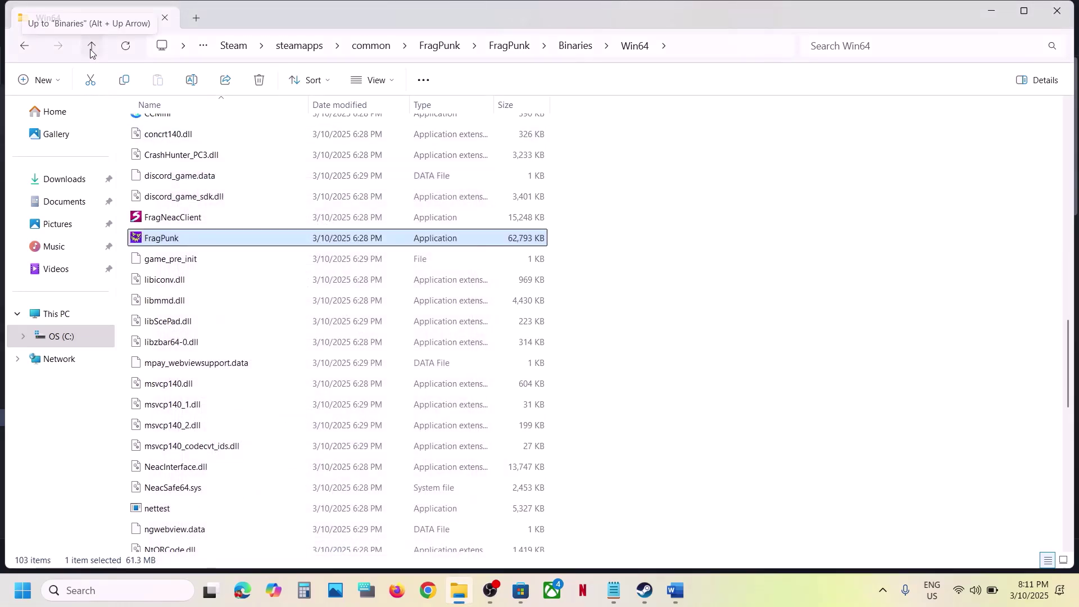
# Go back up to the game's main FragPunk installation folder and select the FragPunk application there
pyautogui.click(91, 49)
pyautogui.click(91, 48)
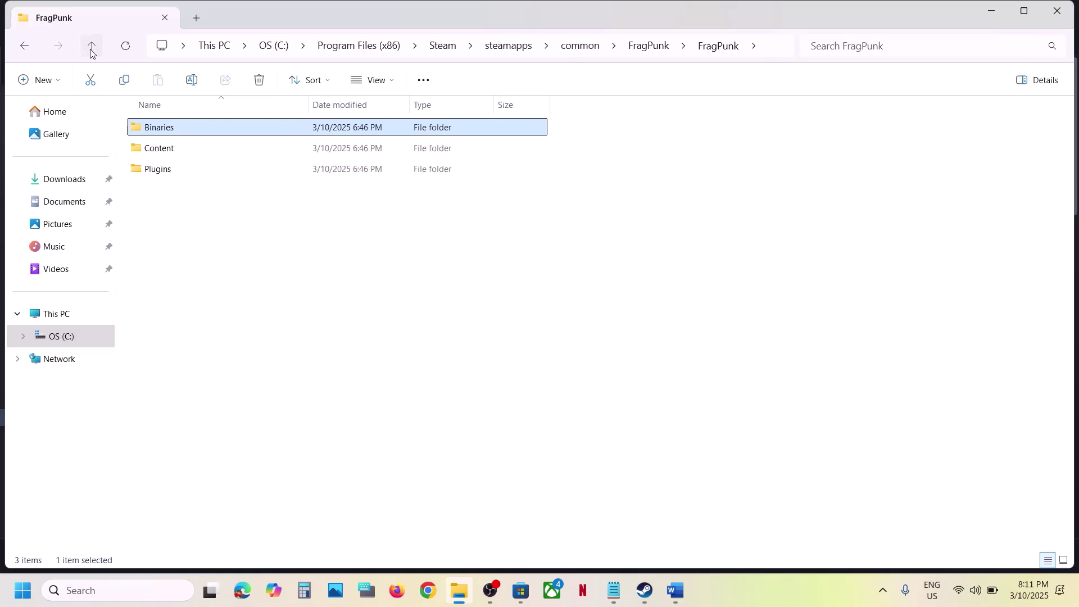
pyautogui.click(91, 49)
pyautogui.click(150, 170)
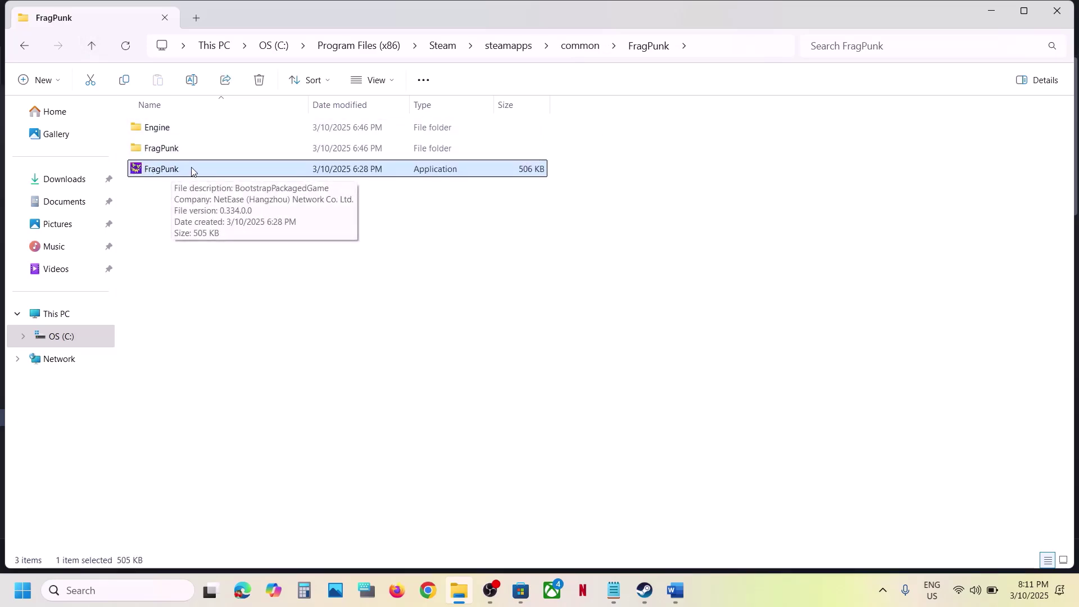
# Reopen the Win64 folder inside the FragPunk\Binaries subfolder
pyautogui.doubleClick(174, 155)
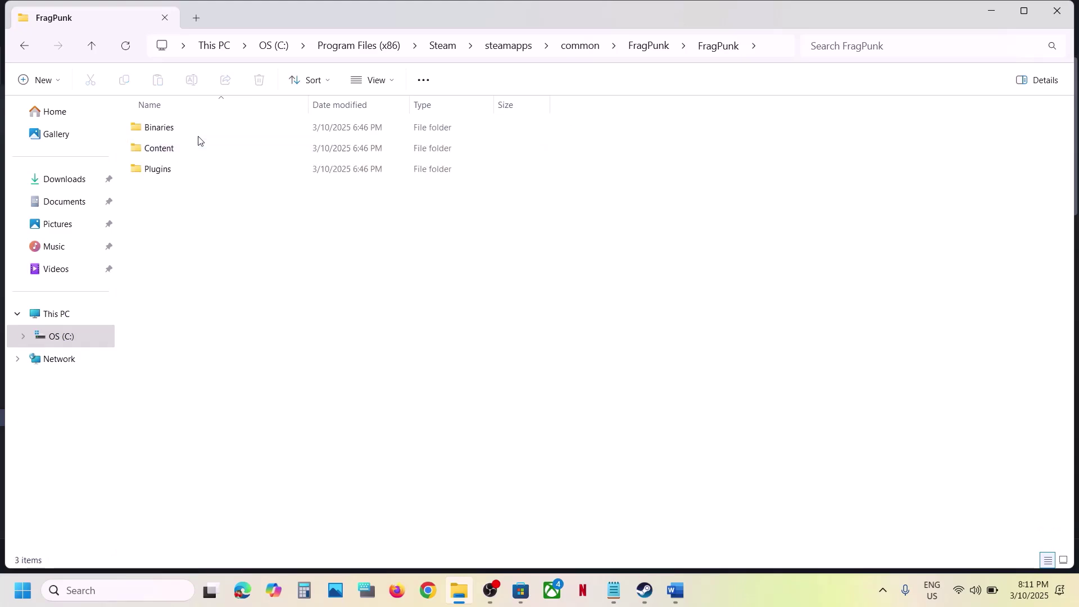
pyautogui.click(172, 131)
pyautogui.doubleClick(172, 131)
pyautogui.doubleClick(172, 131)
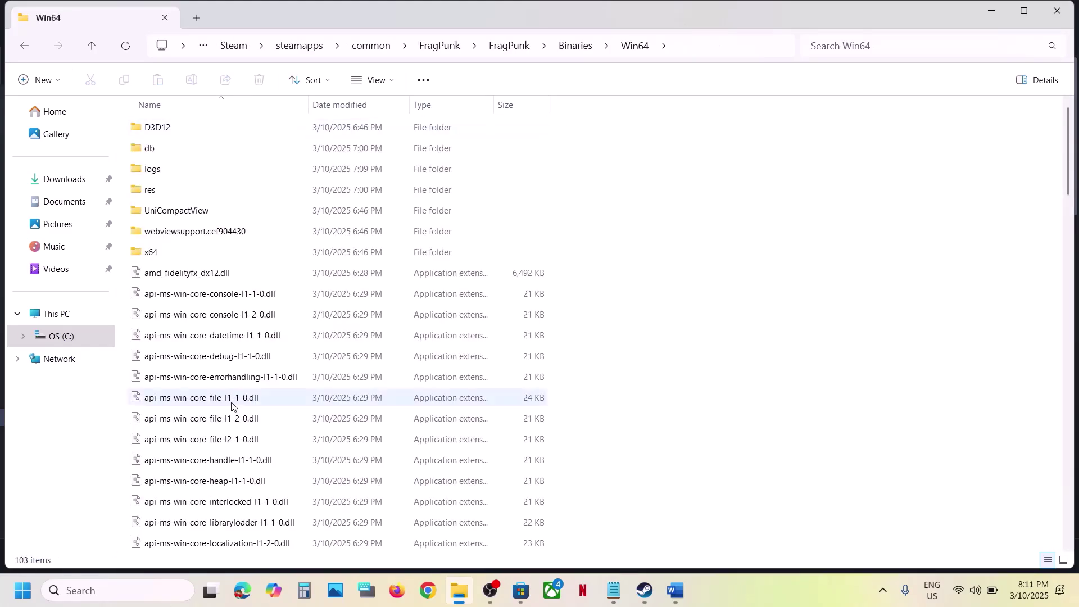
# Turn off compatibility mode, disabled fullscreen optimizations and running as administrator for the Win64 FragPunk application, and apply
pyautogui.scroll(-15, 191, 265)
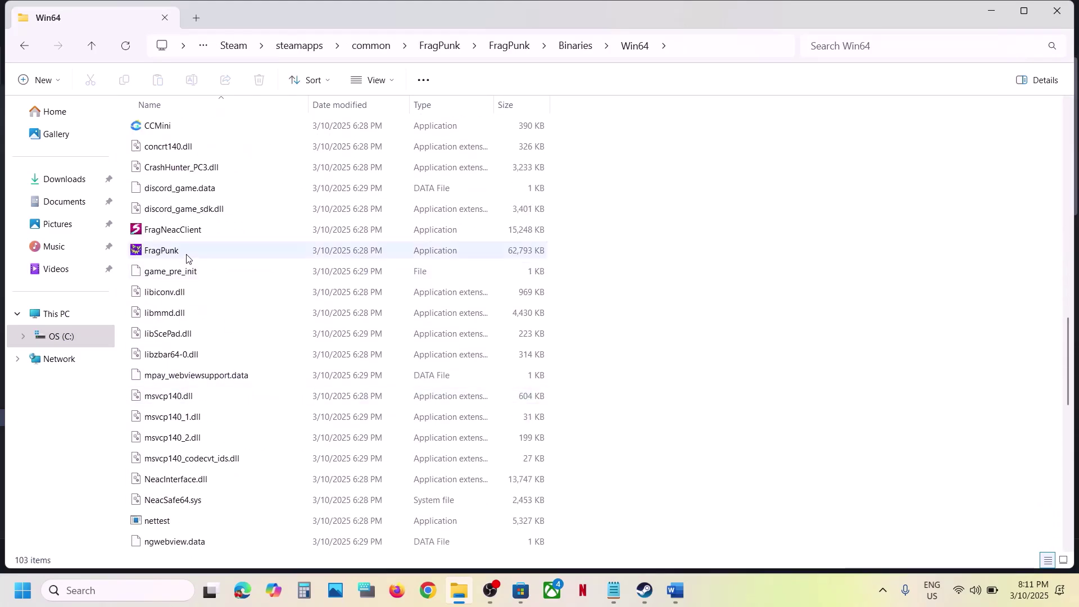
pyautogui.rightClick(188, 255)
pyautogui.click(258, 455)
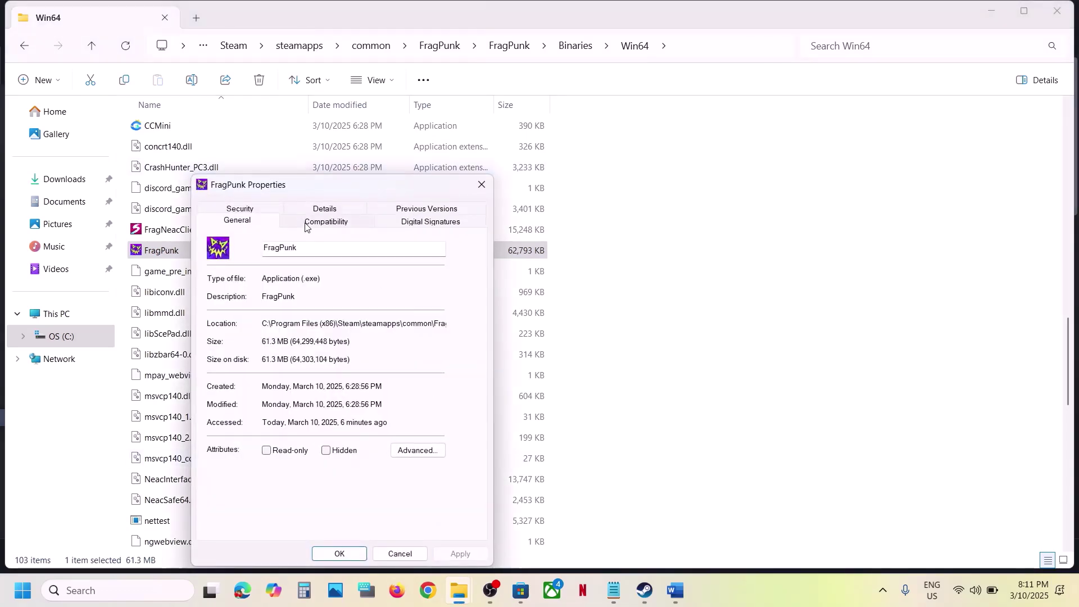
pyautogui.click(305, 226)
pyautogui.click(218, 313)
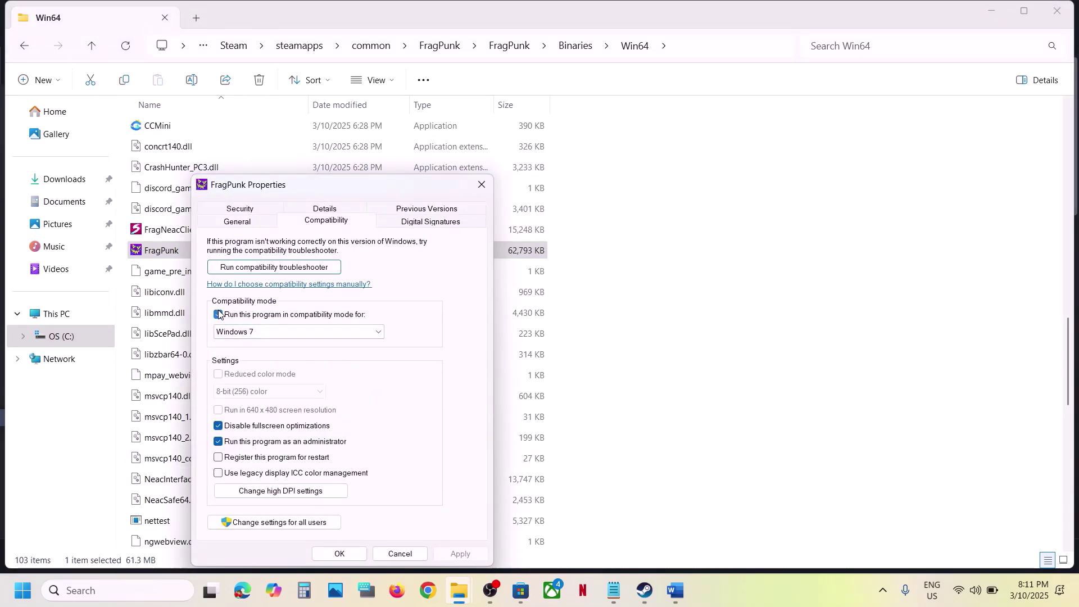
pyautogui.click(218, 314)
pyautogui.click(218, 426)
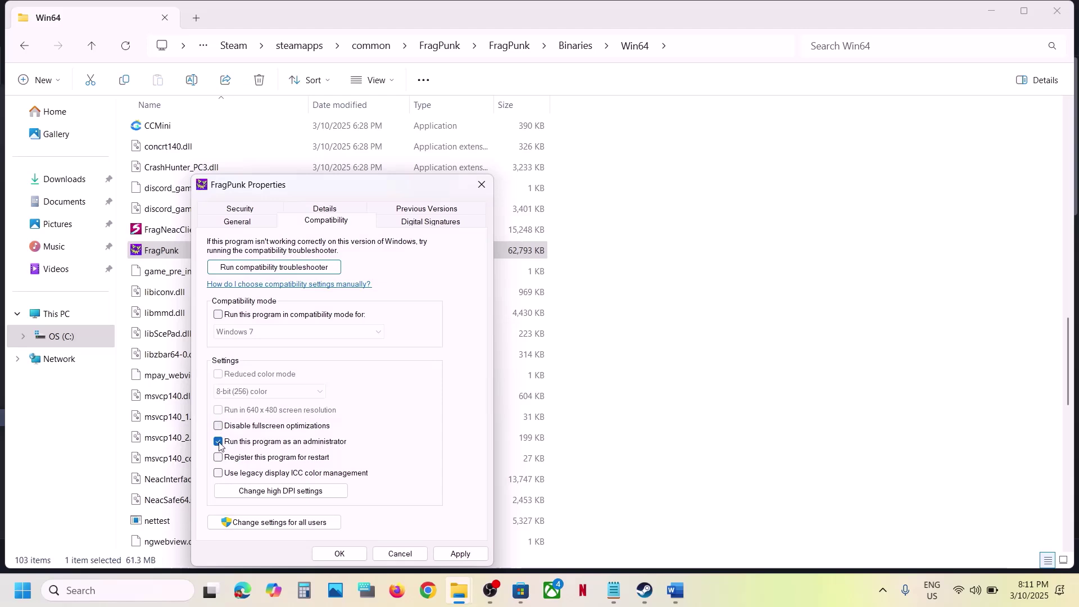
pyautogui.click(218, 443)
pyautogui.click(449, 553)
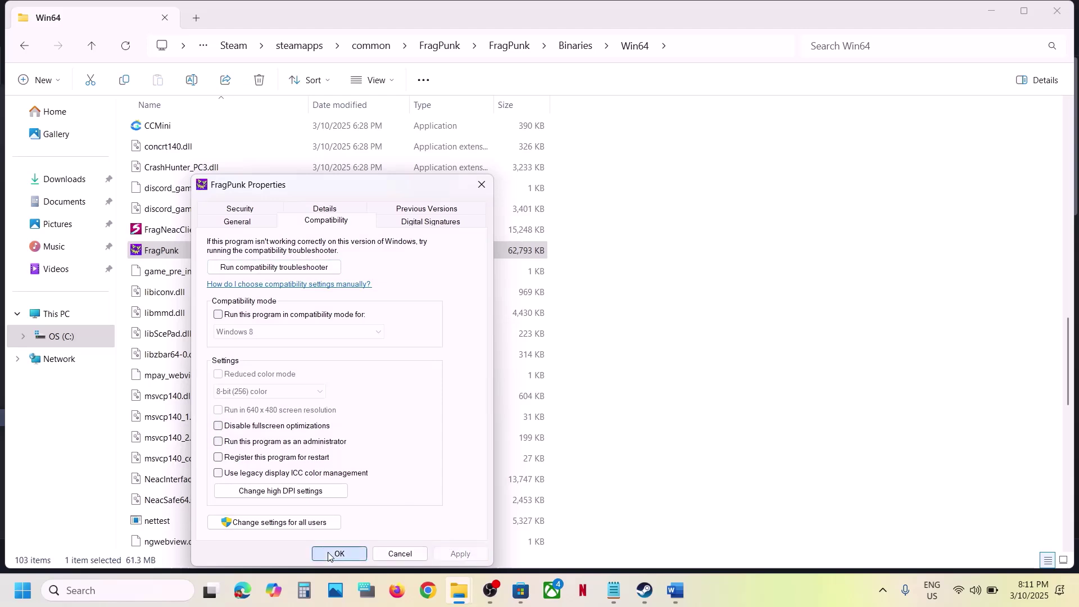
pyautogui.click(331, 554)
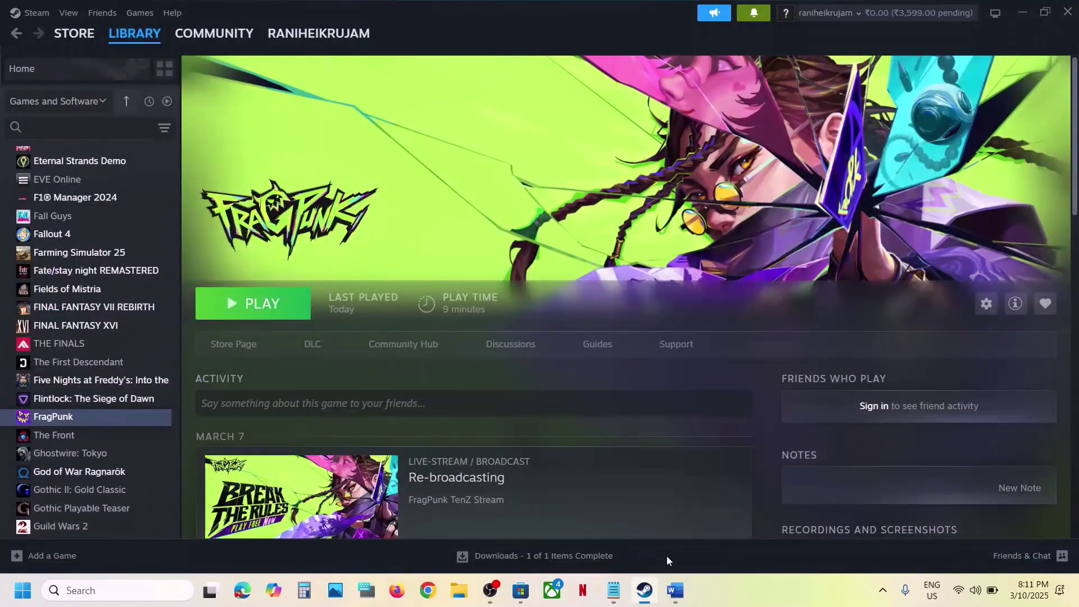
# Switch to the Word document and highlight the Step 4 instruction about trying -dx11 or -dx12 in launch options
pyautogui.click(675, 590)
pyautogui.scroll(-5, 475, 473)
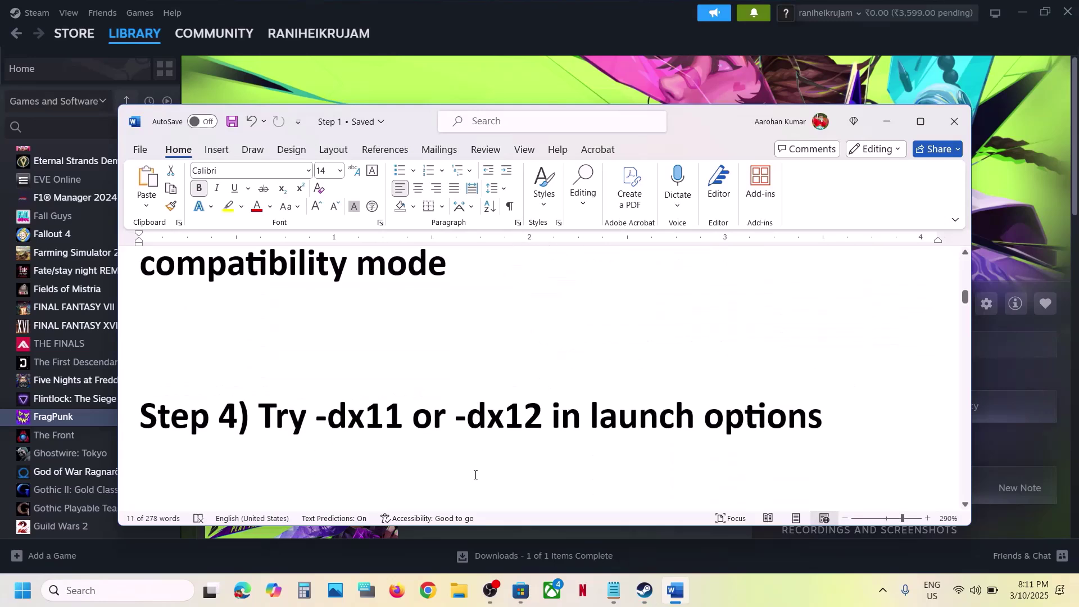
pyautogui.moveTo(268, 424); pyautogui.dragTo(822, 424)
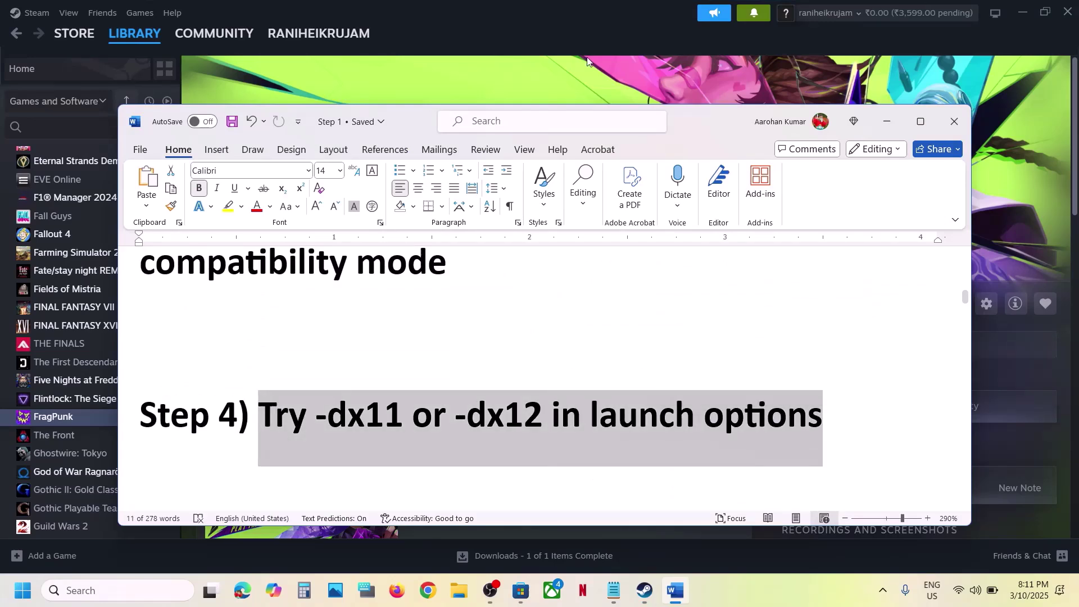
# Switch to Steam, set FragPunk's launch options to -dx11 in its properties, and close them
pyautogui.click(557, 53)
pyautogui.rightClick(119, 421)
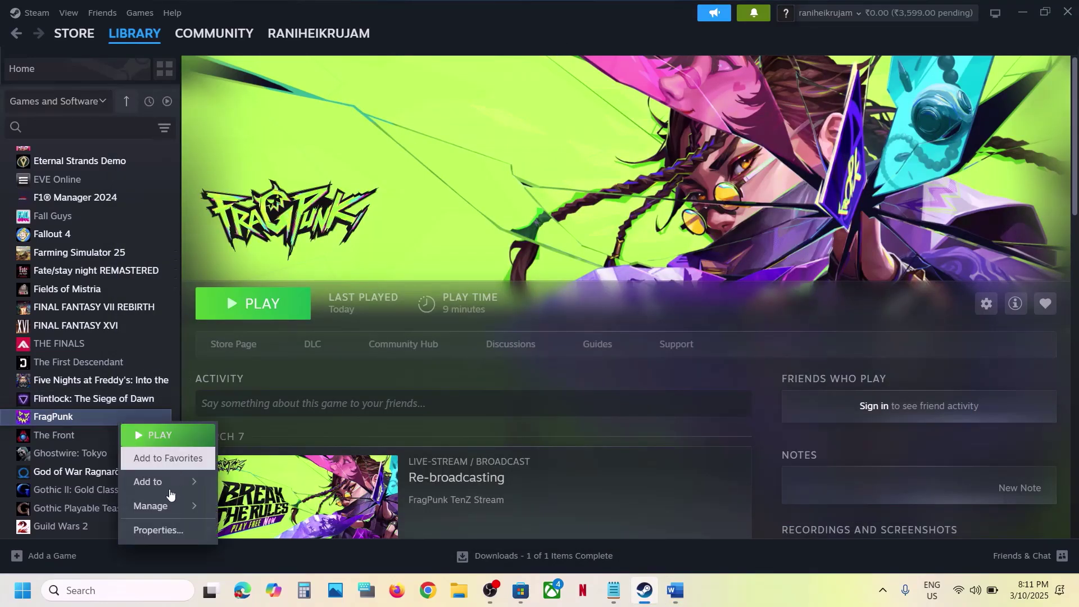
pyautogui.click(164, 531)
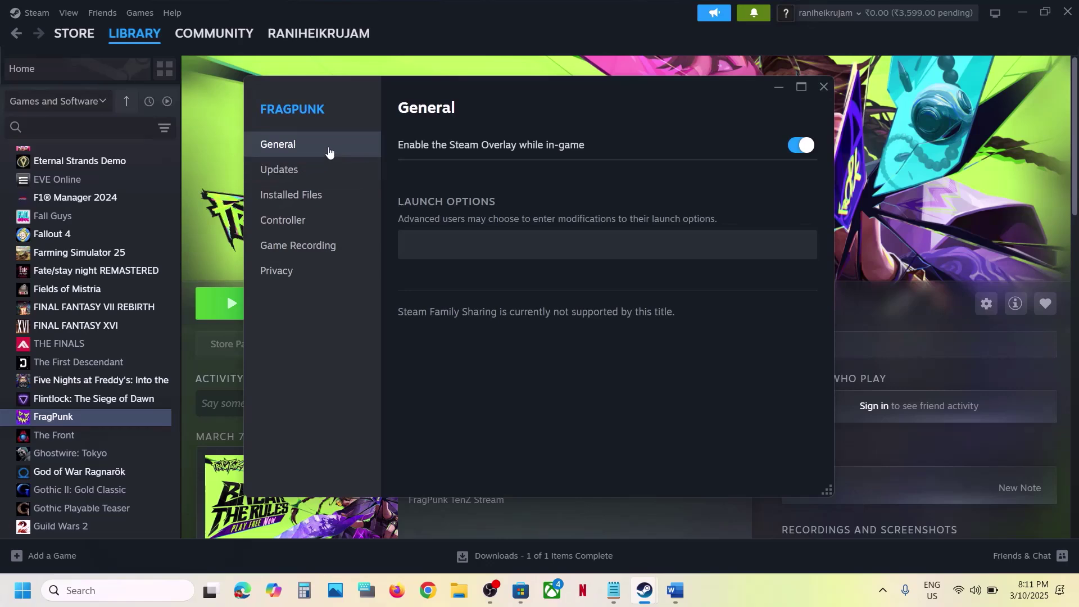
pyautogui.click(485, 252)
pyautogui.click(824, 86)
# Reopen FragPunk's properties and replace the launch option with -dx12
pyautogui.rightClick(127, 417)
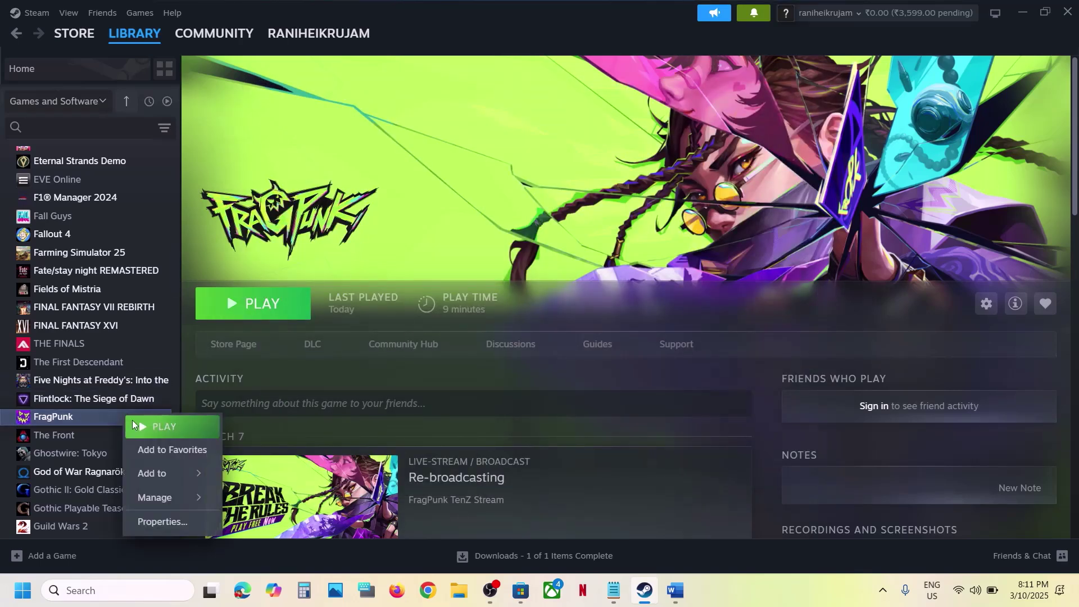
pyautogui.click(157, 522)
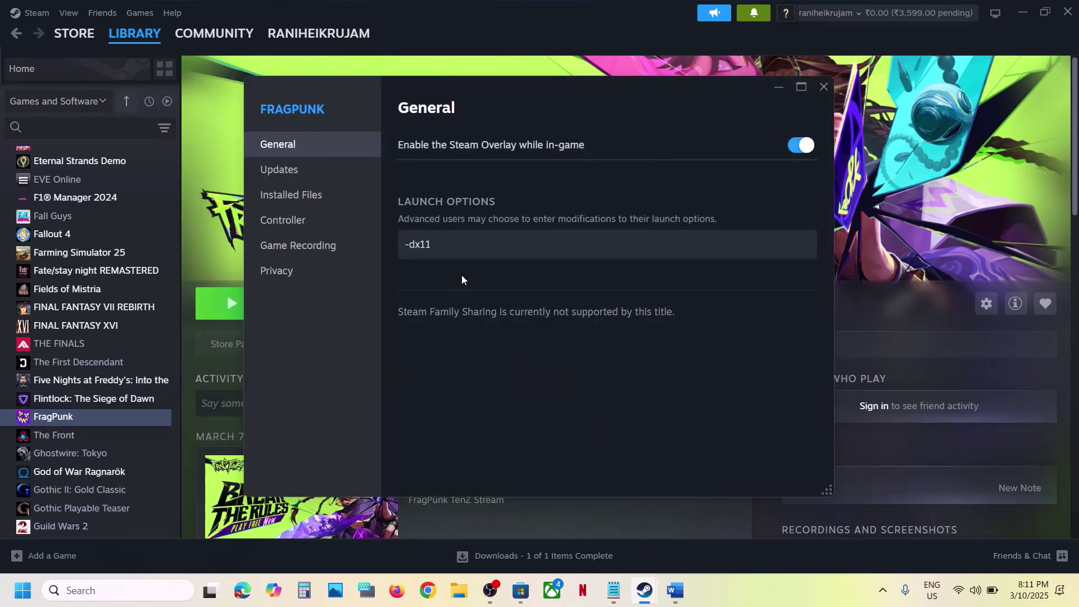
pyautogui.moveTo(444, 246); pyautogui.dragTo(374, 257)
pyautogui.write('-dx')
# Clear FragPunk's launch options and close its properties window
pyautogui.moveTo(481, 238); pyautogui.dragTo(356, 261)
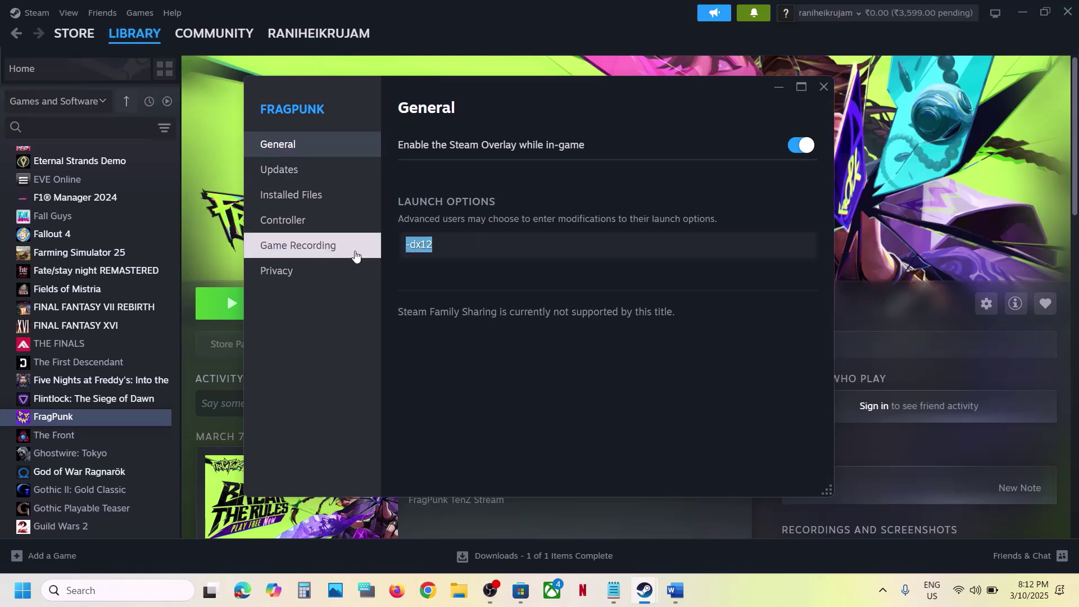
pyautogui.press('BackSpace')
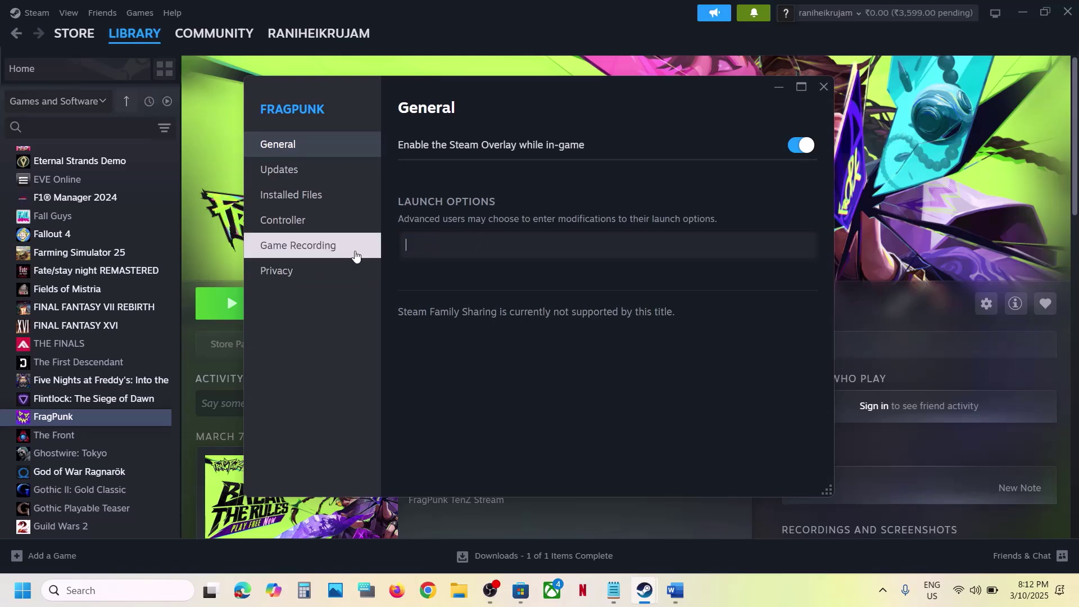
pyautogui.click(831, 88)
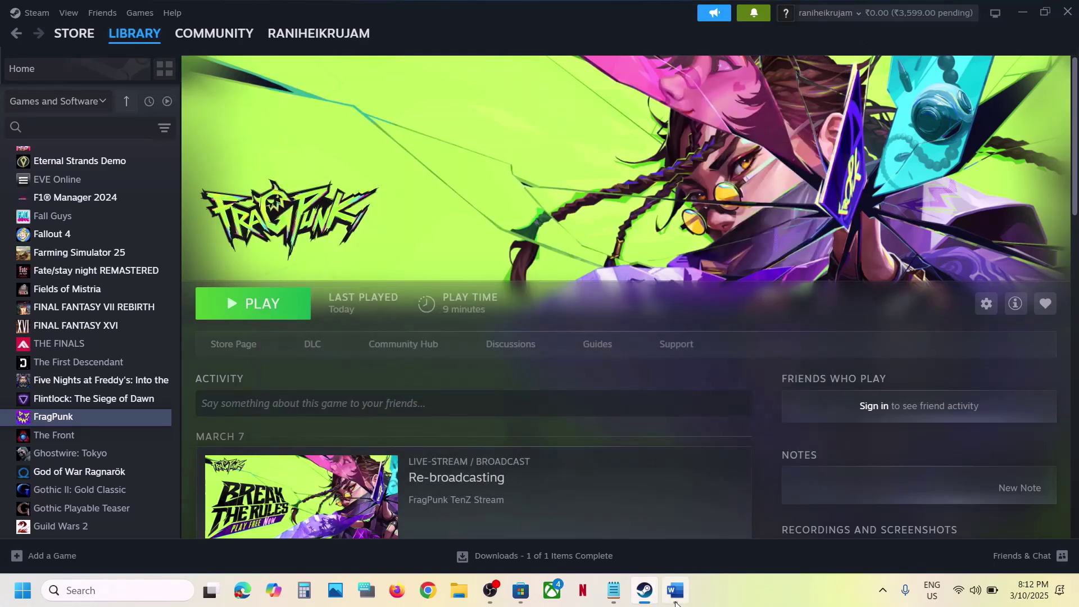
# Switch to the Word document and highlight the Step 5 instruction about renaming or deleting the save game files
pyautogui.hotkey('alt', 'Tab')
pyautogui.scroll(-2, 435, 403)
pyautogui.scroll(-1, 436, 403)
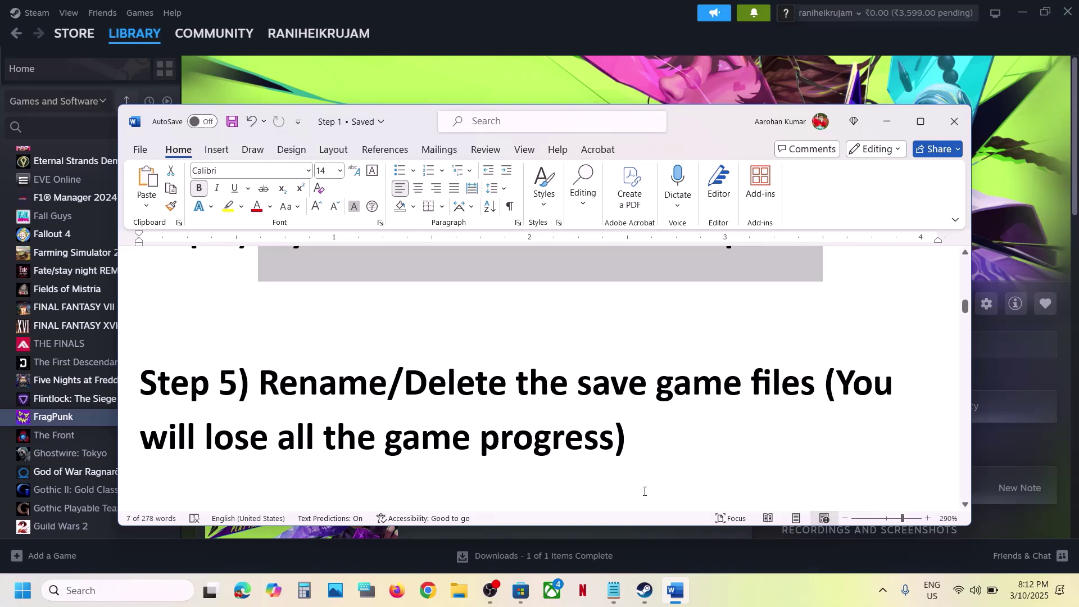
pyautogui.moveTo(319, 391); pyautogui.dragTo(745, 393)
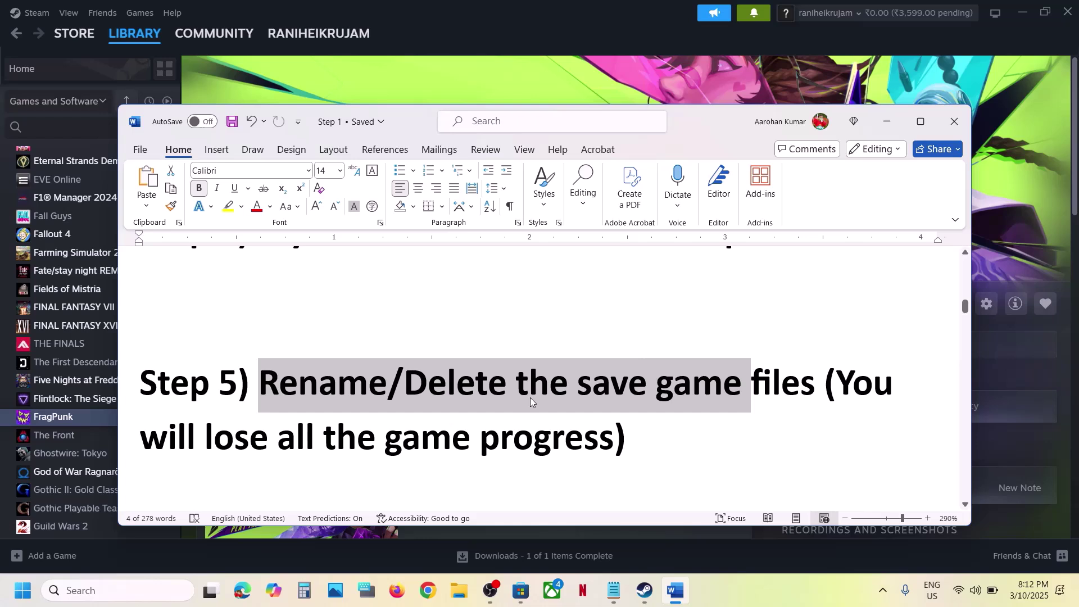
# Highlight the warning about losing game progress, and open the user's profile folder under C:\Users in File Explorer
pyautogui.moveTo(834, 384); pyautogui.dragTo(616, 441)
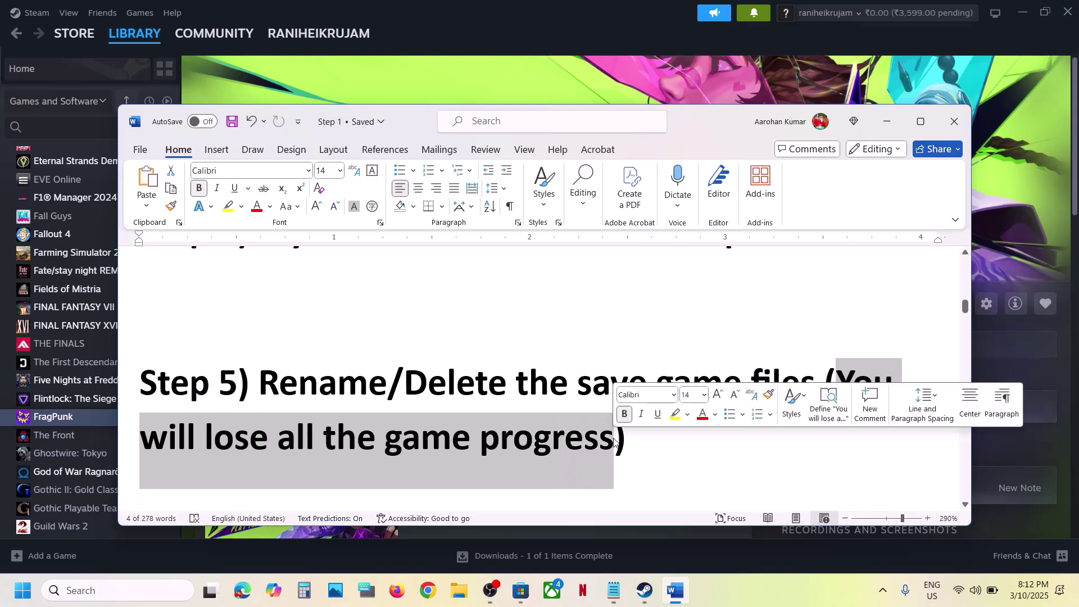
pyautogui.click(460, 592)
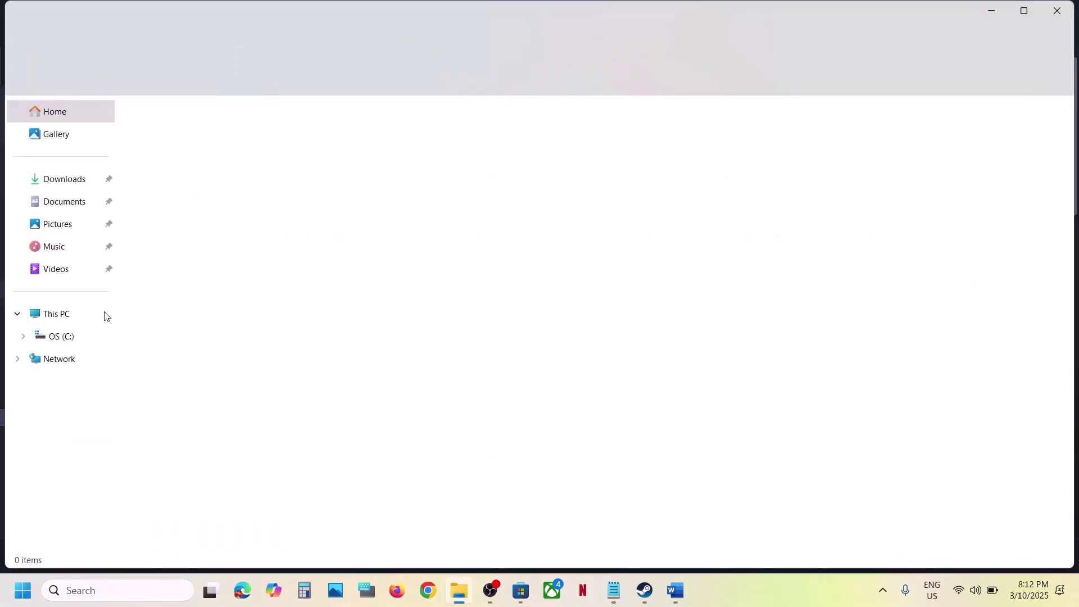
pyautogui.click(76, 315)
pyautogui.doubleClick(262, 137)
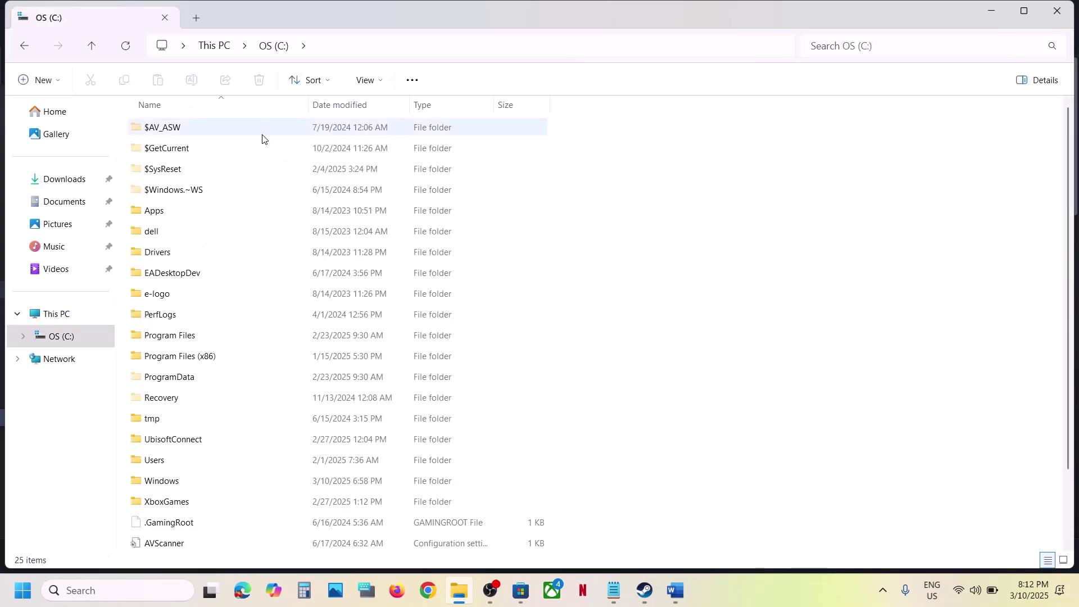
pyautogui.scroll(-2, 244, 223)
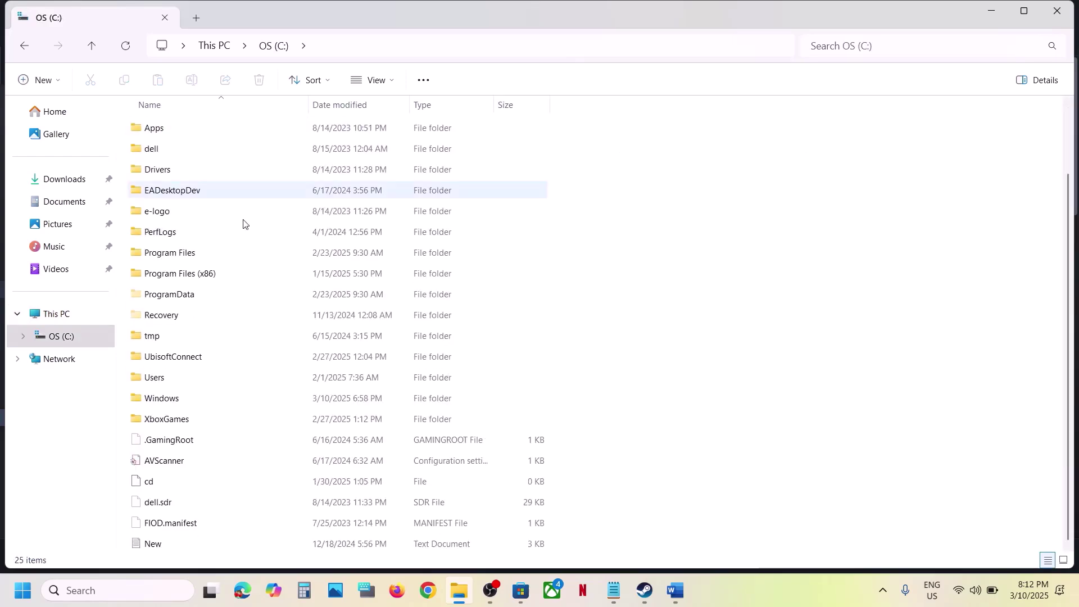
pyautogui.click(164, 385)
pyautogui.doubleClick(164, 384)
pyautogui.doubleClick(154, 127)
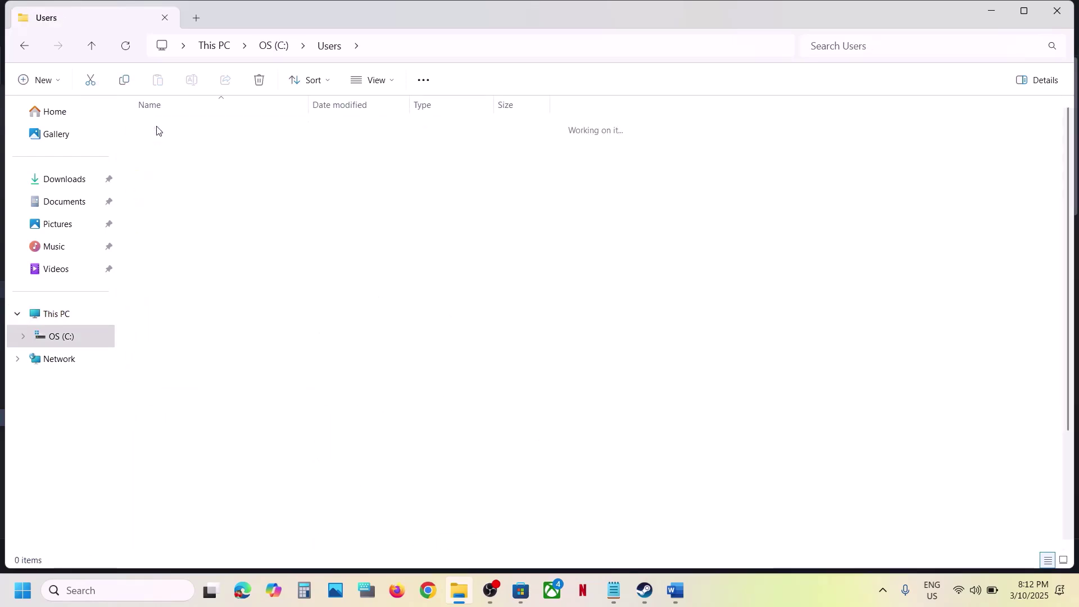
# Check the display option for hidden items, and open the AppData\Local folder
pyautogui.click(181, 272)
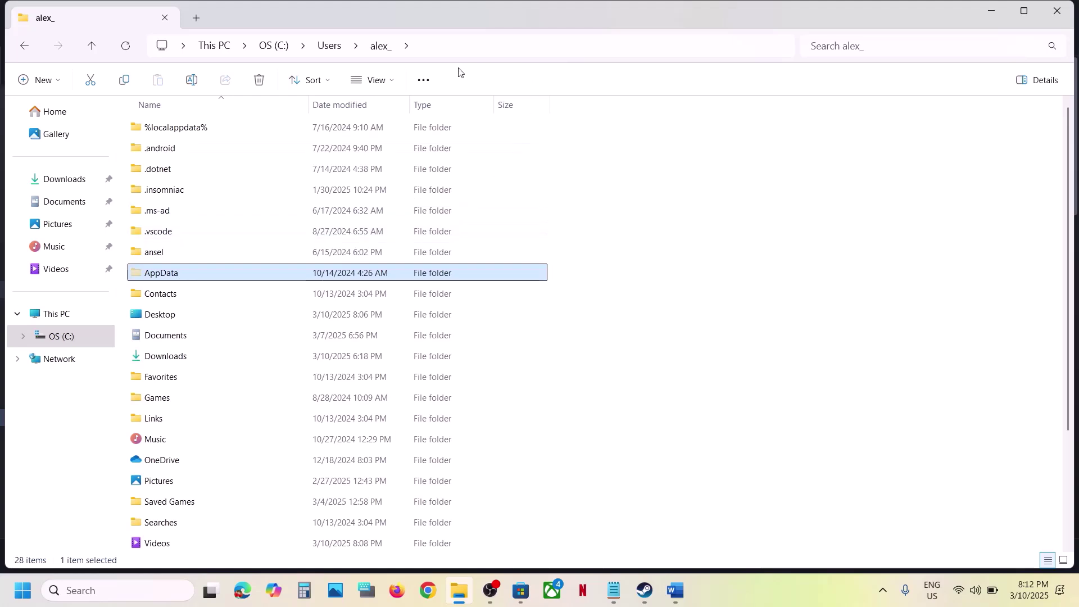
pyautogui.click(399, 79)
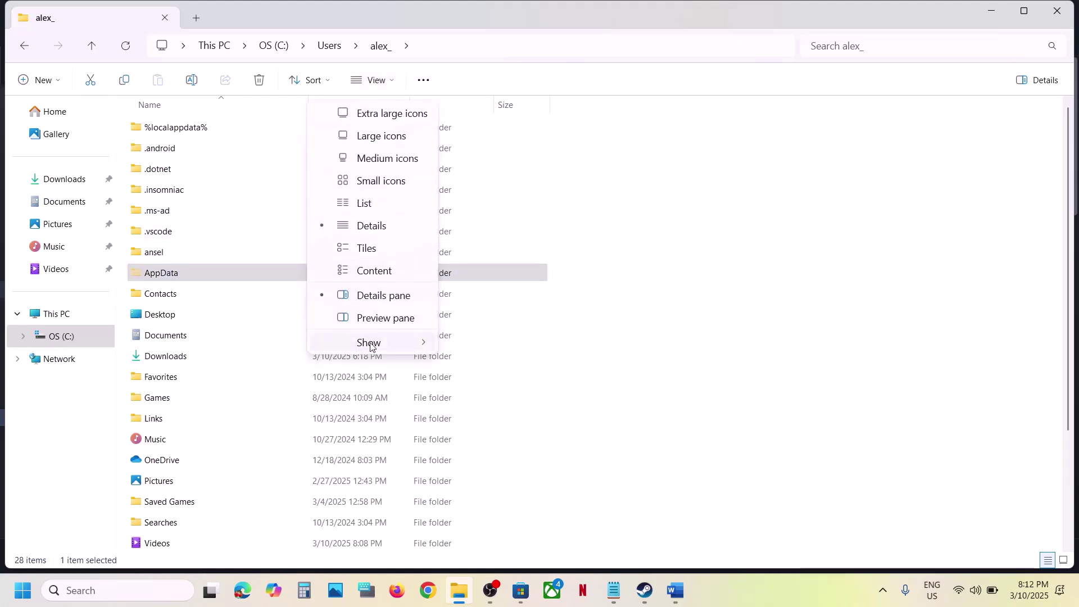
pyautogui.moveTo(368, 343)
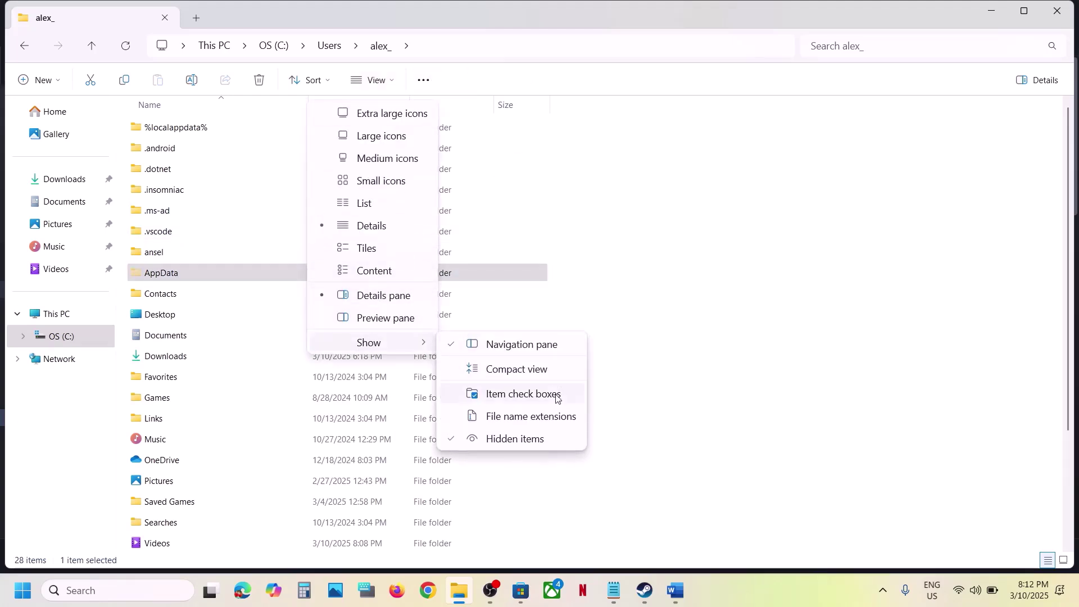
pyautogui.doubleClick(214, 281)
pyautogui.doubleClick(163, 127)
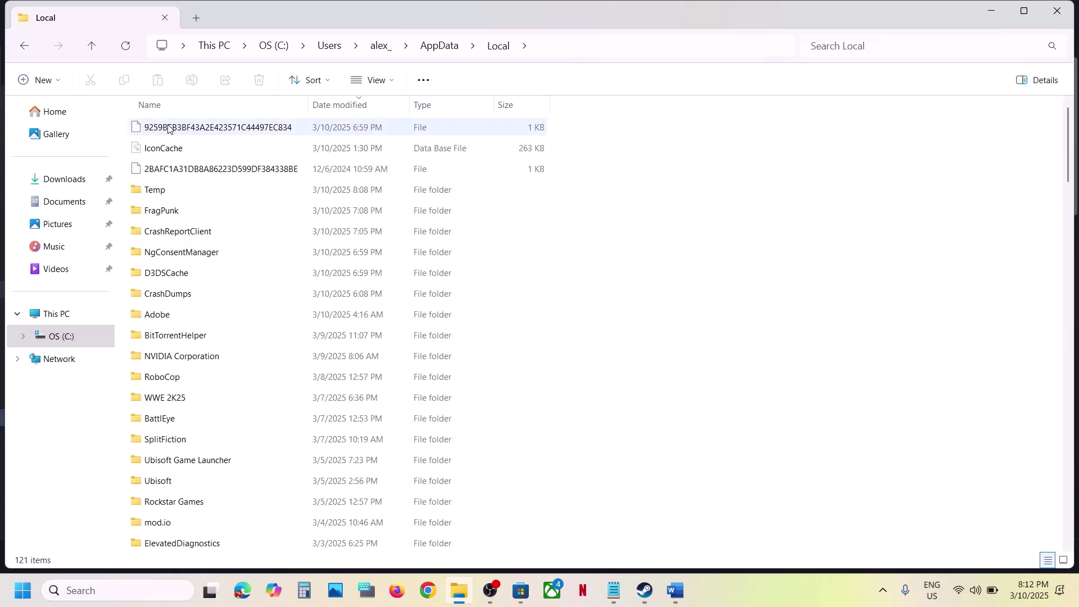
# Copy the FragPunk folder from AppData\Local to the desktop as a backup
pyautogui.click(181, 212)
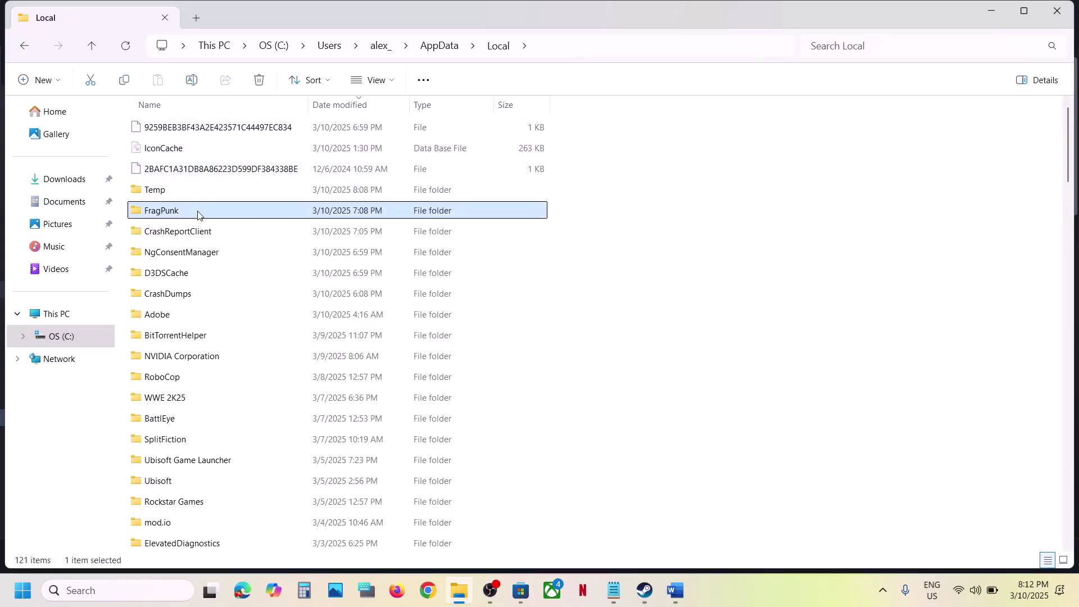
pyautogui.rightClick(182, 213)
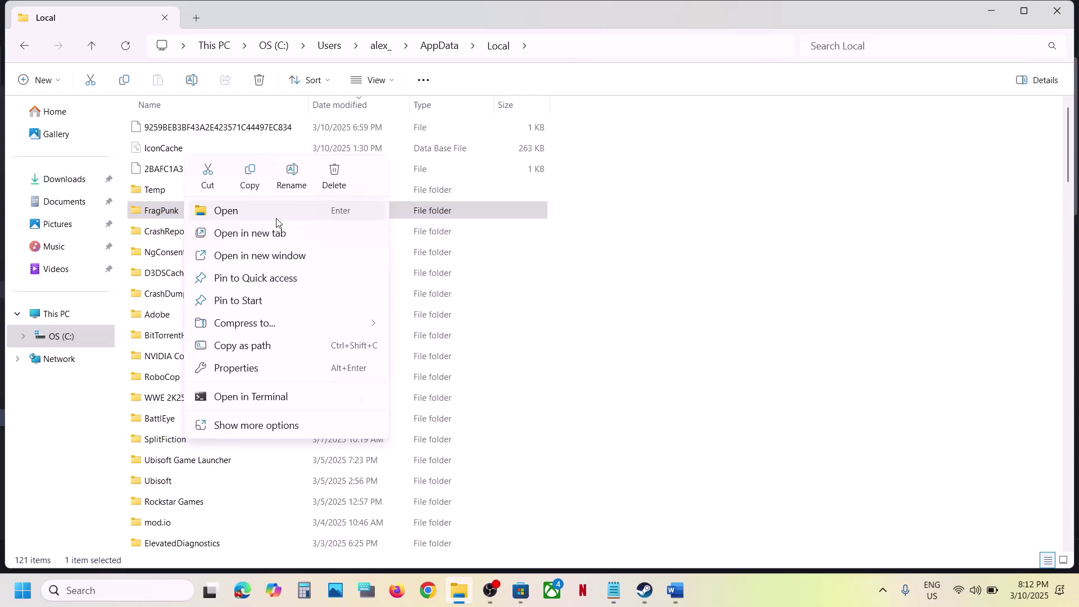
pyautogui.click(254, 184)
pyautogui.press('super+d')
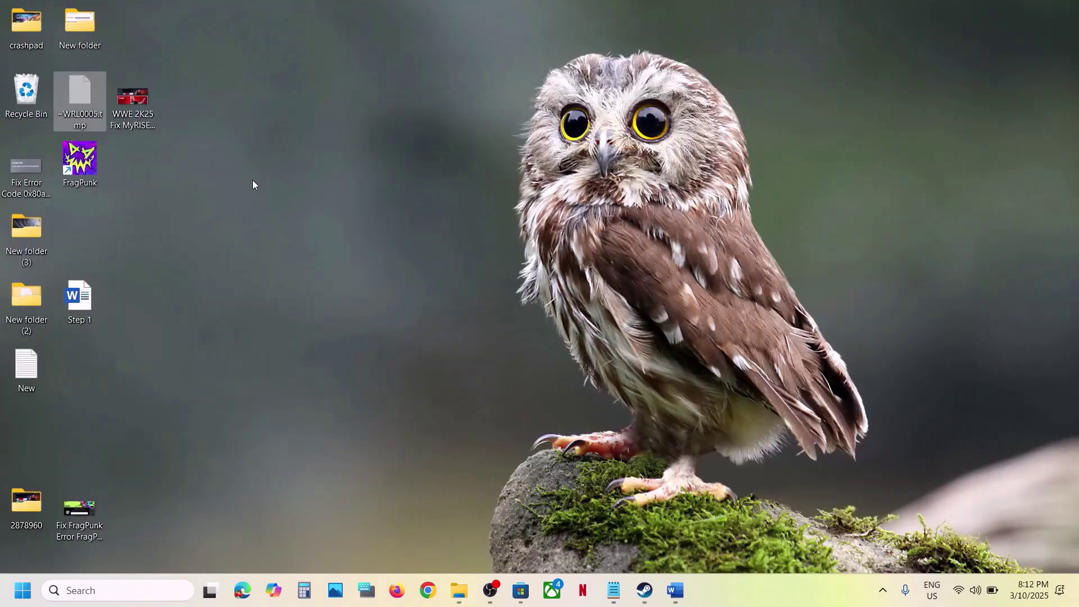
pyautogui.hotkey('ctrl', 'v')
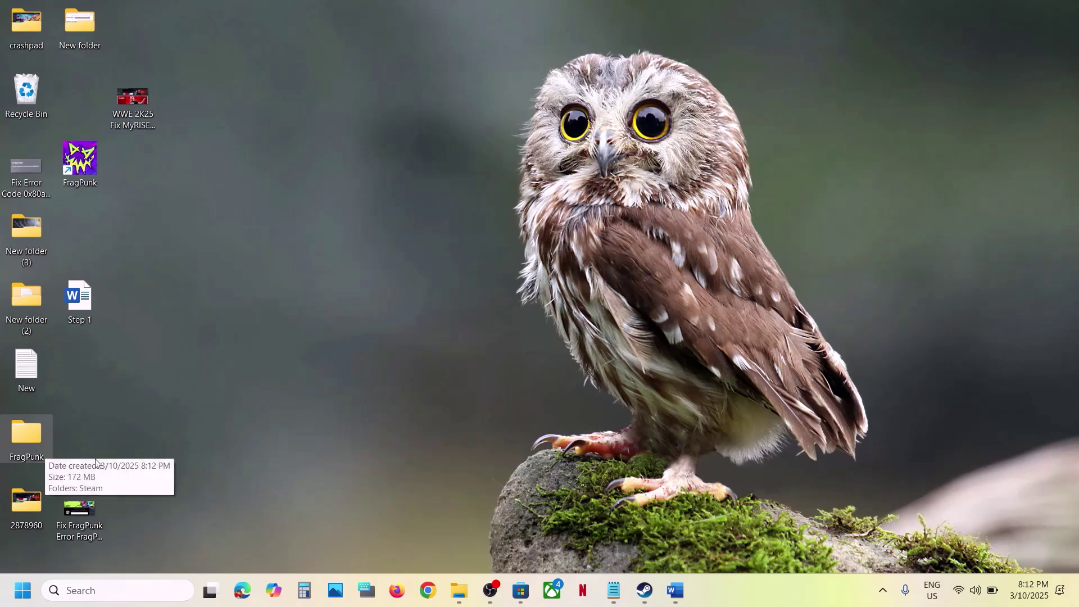
# Return to AppData\Local in File Explorer and rename the original FragPunk folder to FragPunk.old
pyautogui.click(460, 591)
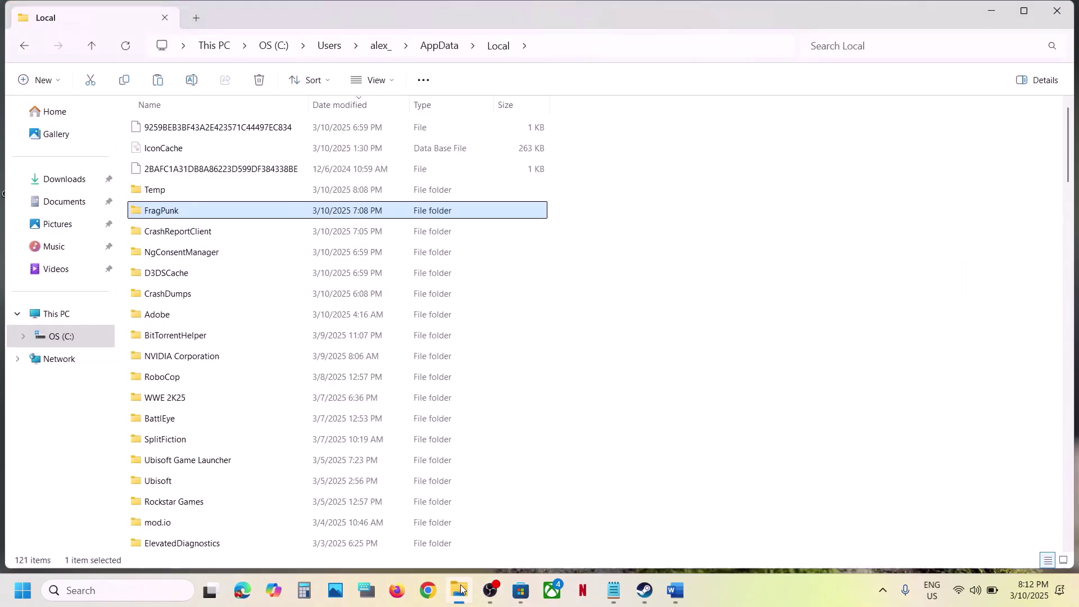
pyautogui.rightClick(213, 218)
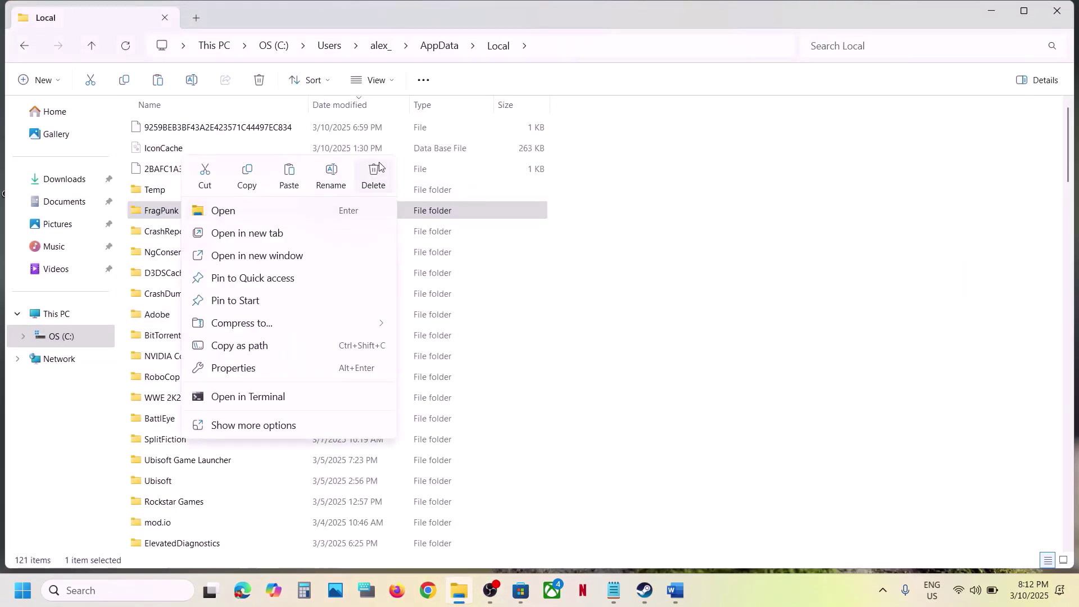
pyautogui.rightClick(164, 219)
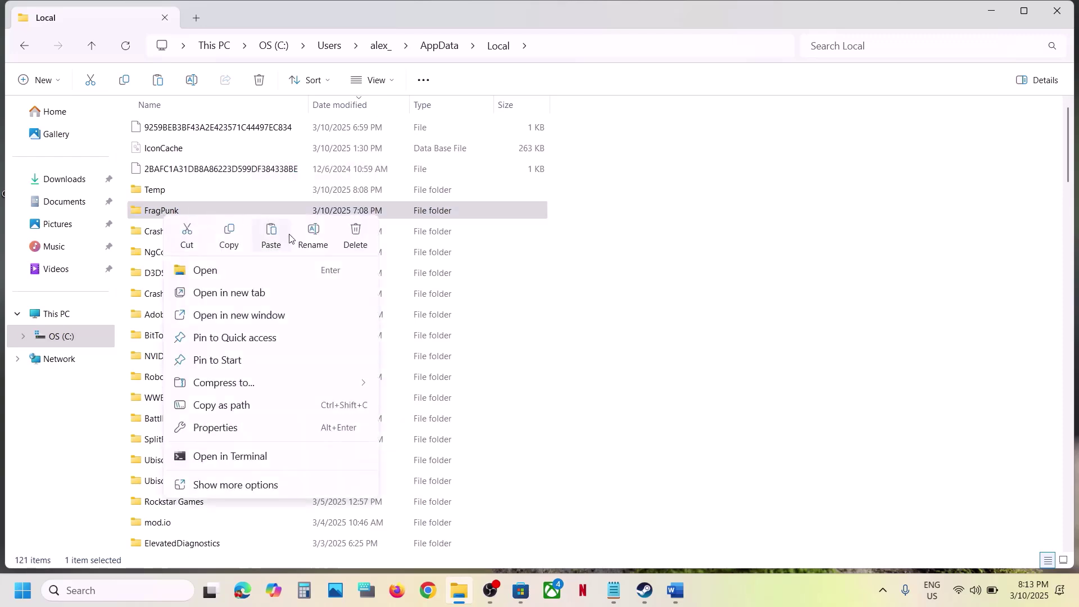
pyautogui.click(314, 237)
pyautogui.click(197, 209)
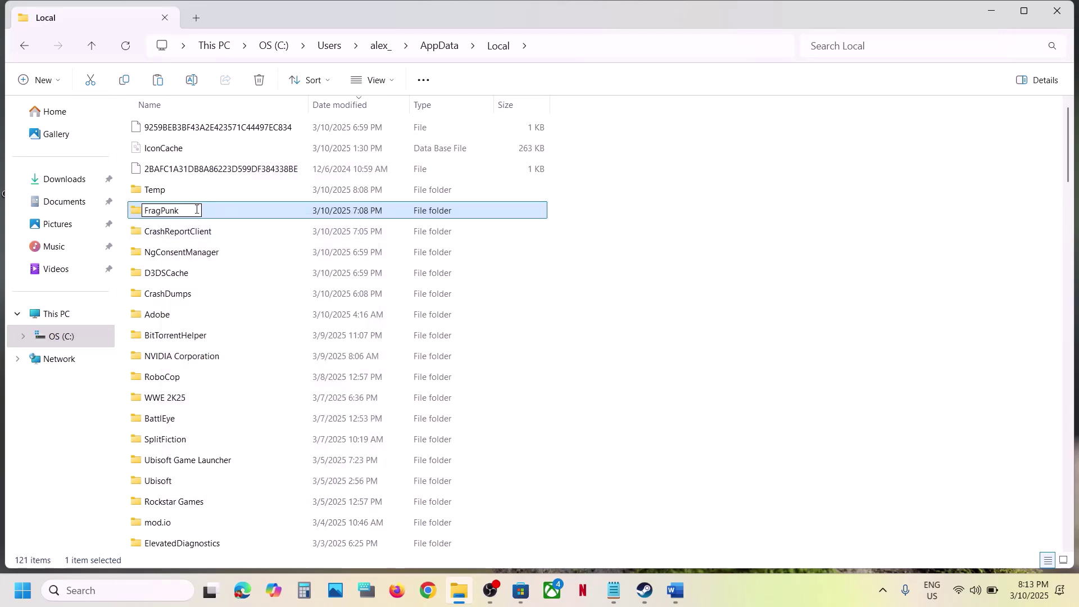
pyautogui.write('.old')
pyautogui.click(696, 364)
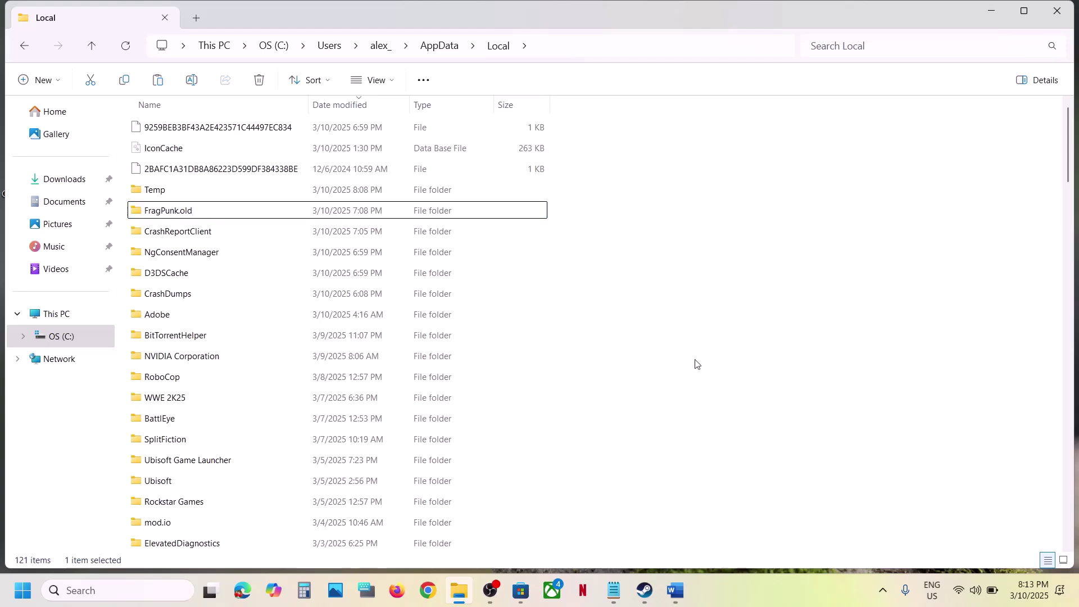
# Switch to the Word document and highlight the Step 7 clean graphics driver installation instruction and its NVIDIA and AMD links
pyautogui.click(646, 591)
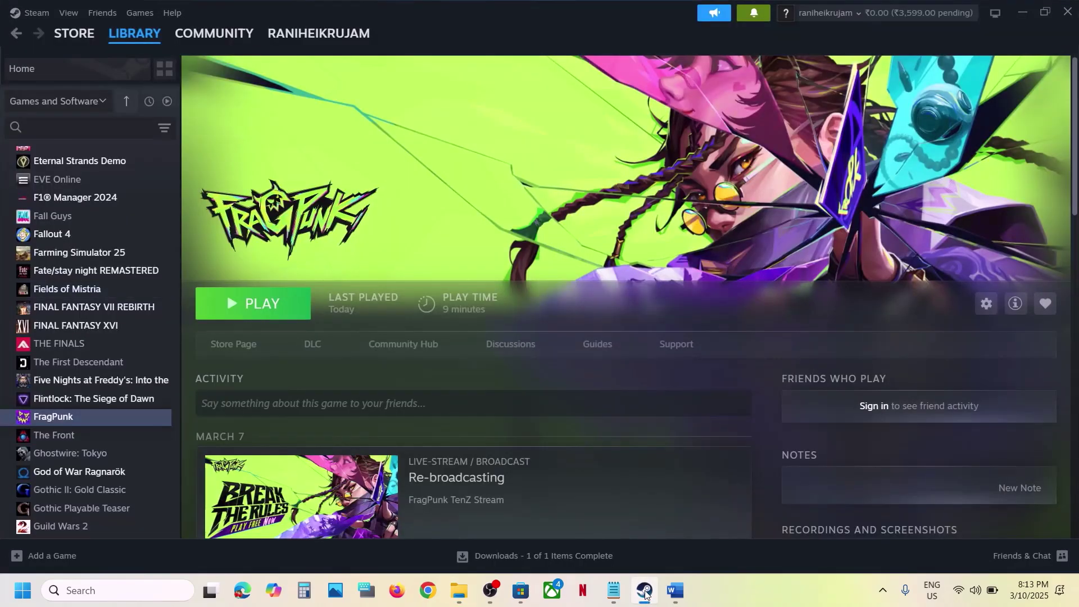
pyautogui.click(675, 591)
pyautogui.scroll(-5, 409, 332)
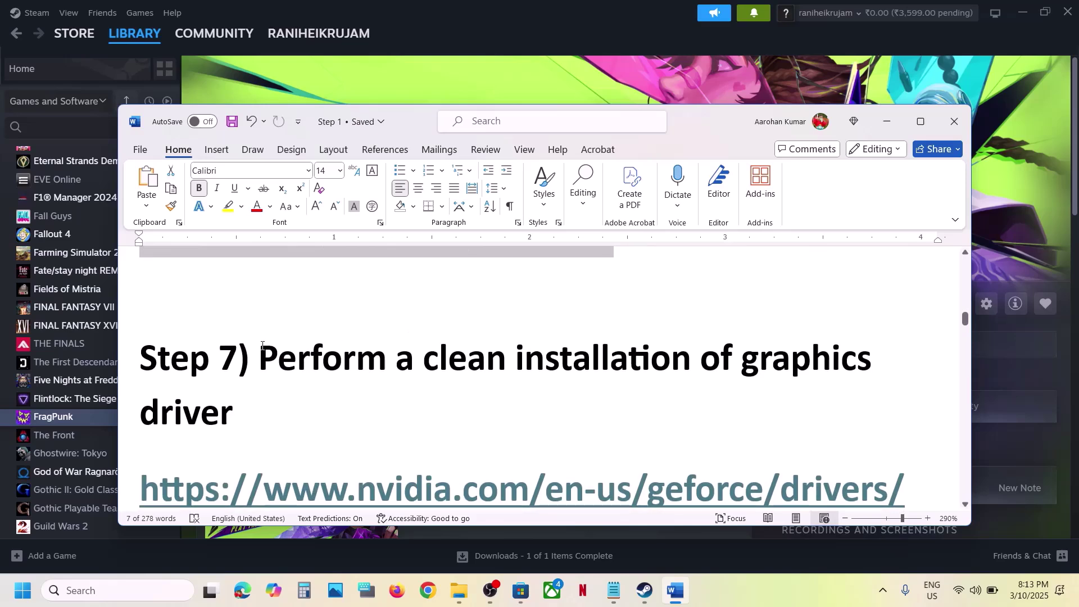
pyautogui.moveTo(259, 362); pyautogui.dragTo(556, 412)
pyautogui.scroll(-1, 556, 412)
pyautogui.scroll(-1, 557, 411)
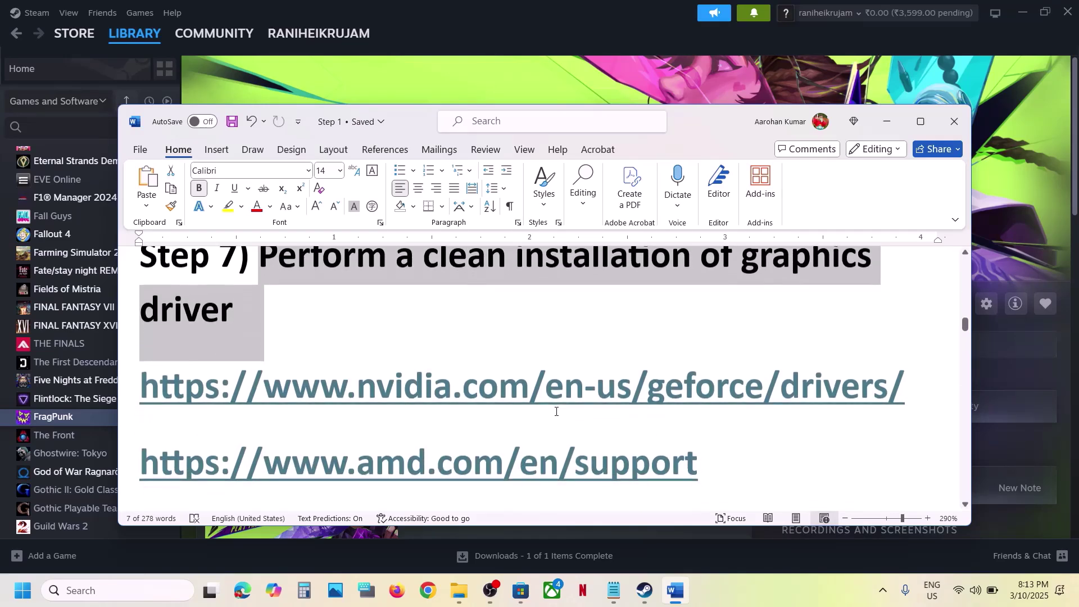
pyautogui.moveTo(348, 386); pyautogui.dragTo(691, 382)
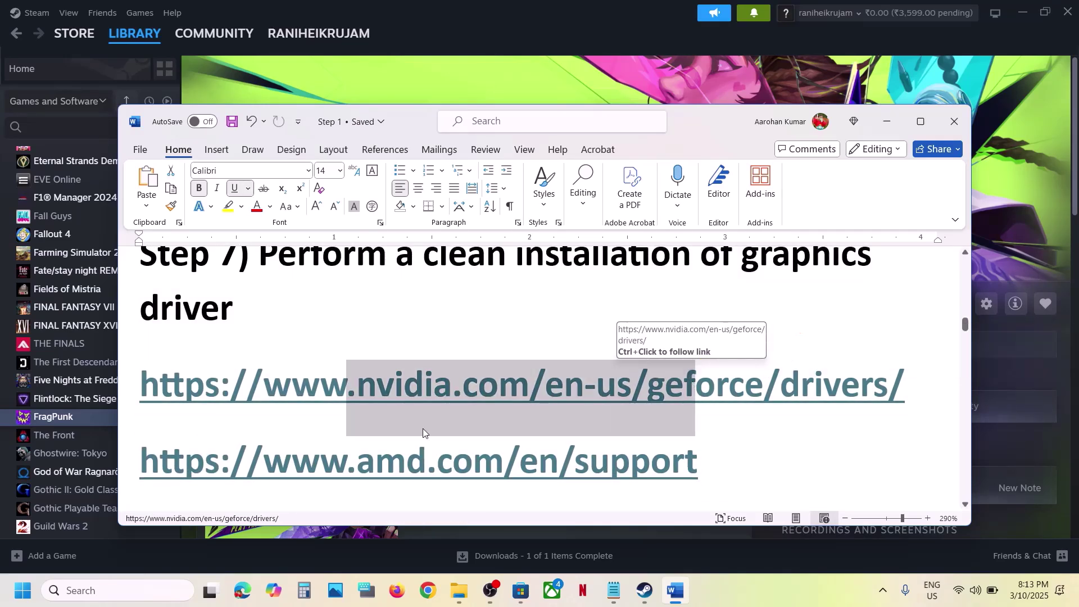
pyautogui.moveTo(322, 462); pyautogui.dragTo(558, 462)
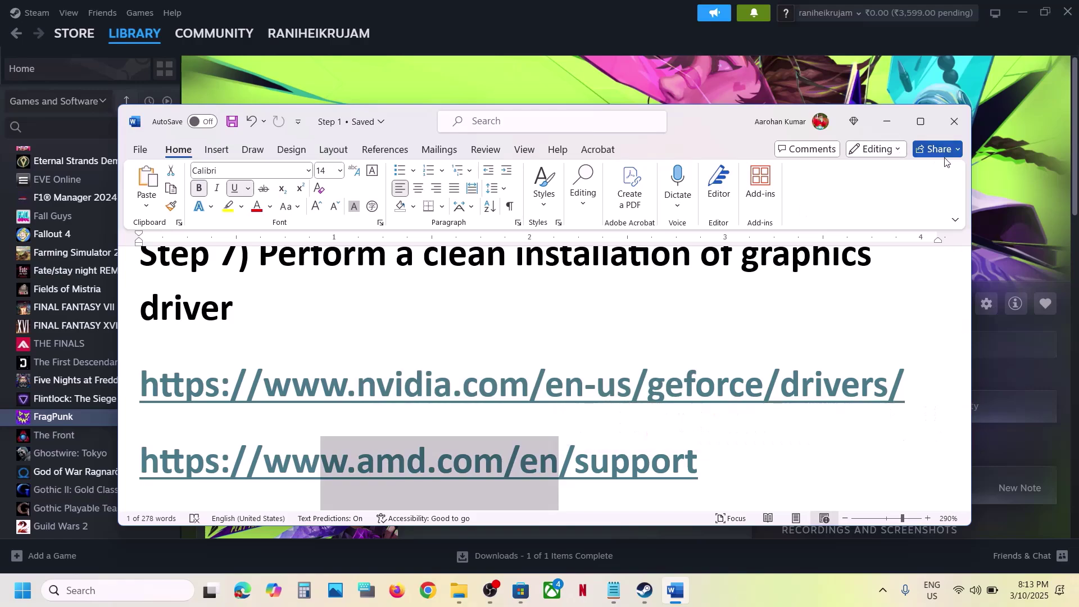
pyautogui.click(1017, 198)
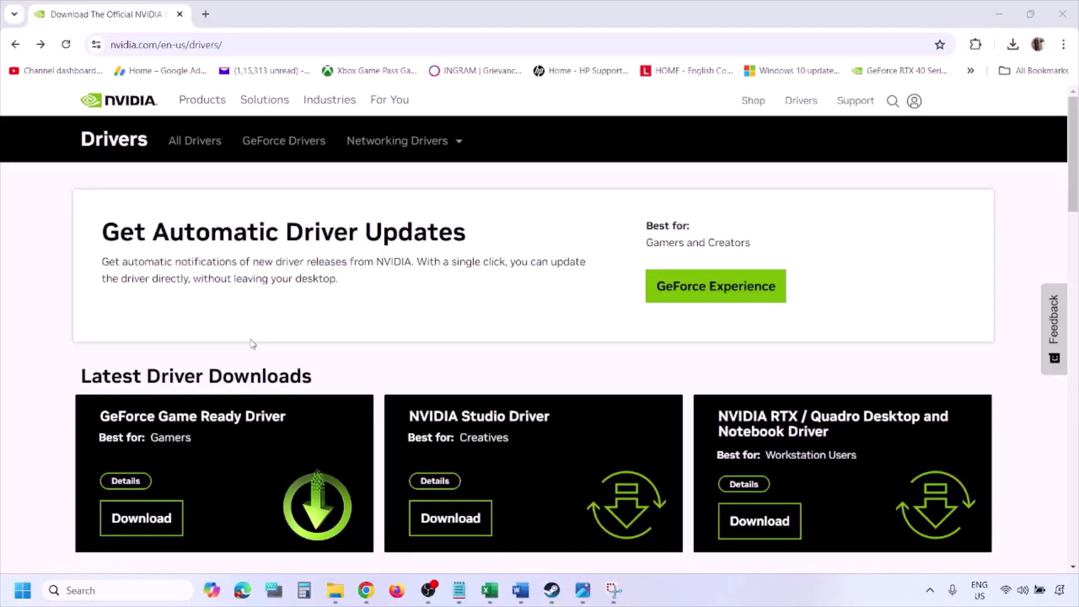
# On NVIDIA's drivers page in Chrome, select Windows 11 and search for GeForce RTX 3050 Laptop GPU drivers
pyautogui.scroll(-10, 253, 344)
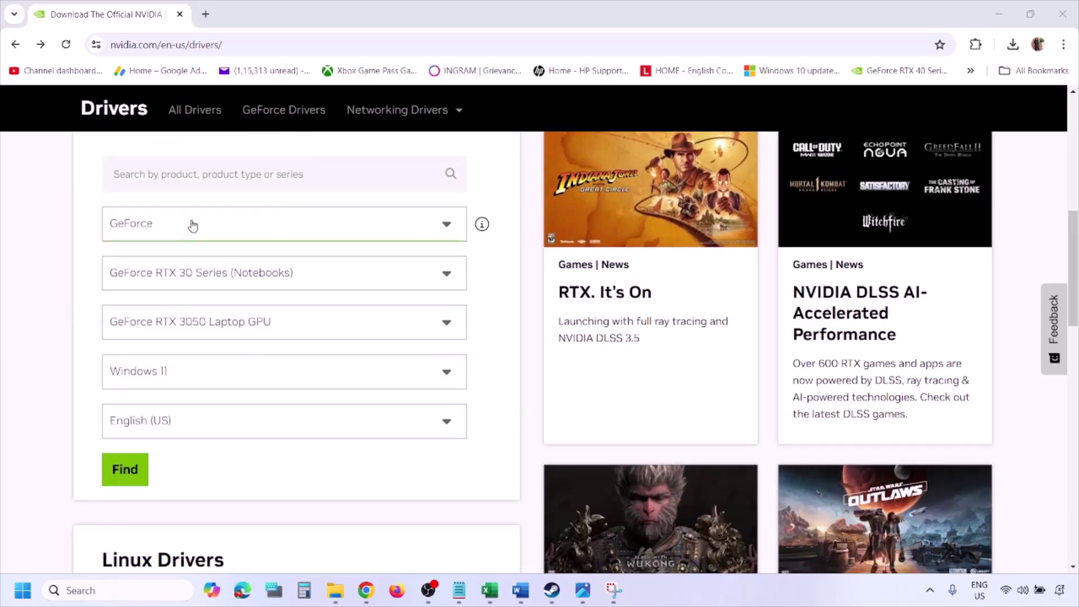
pyautogui.click(179, 375)
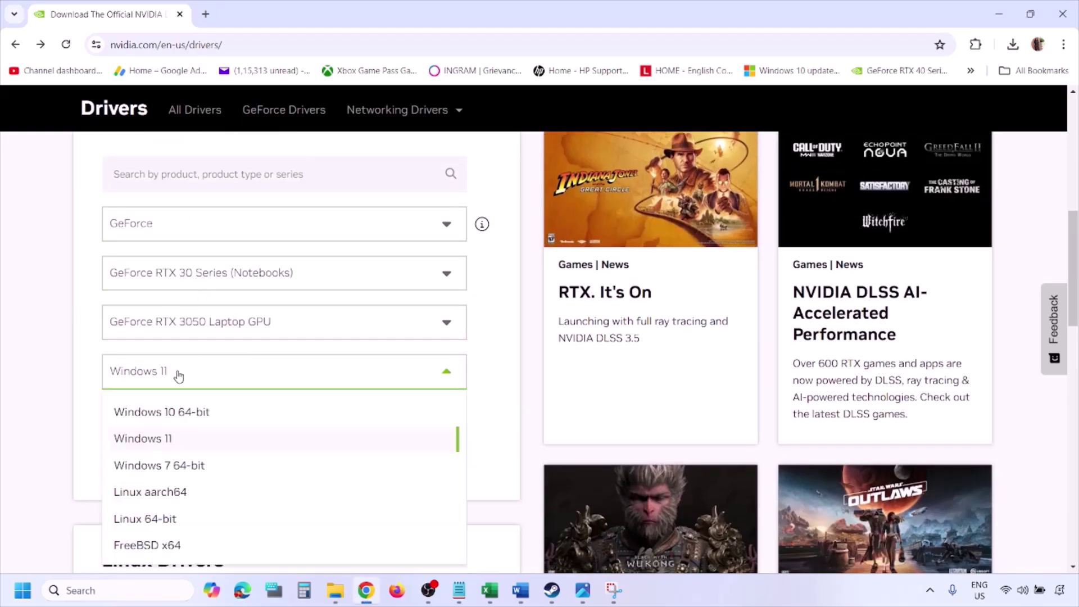
pyautogui.click(158, 442)
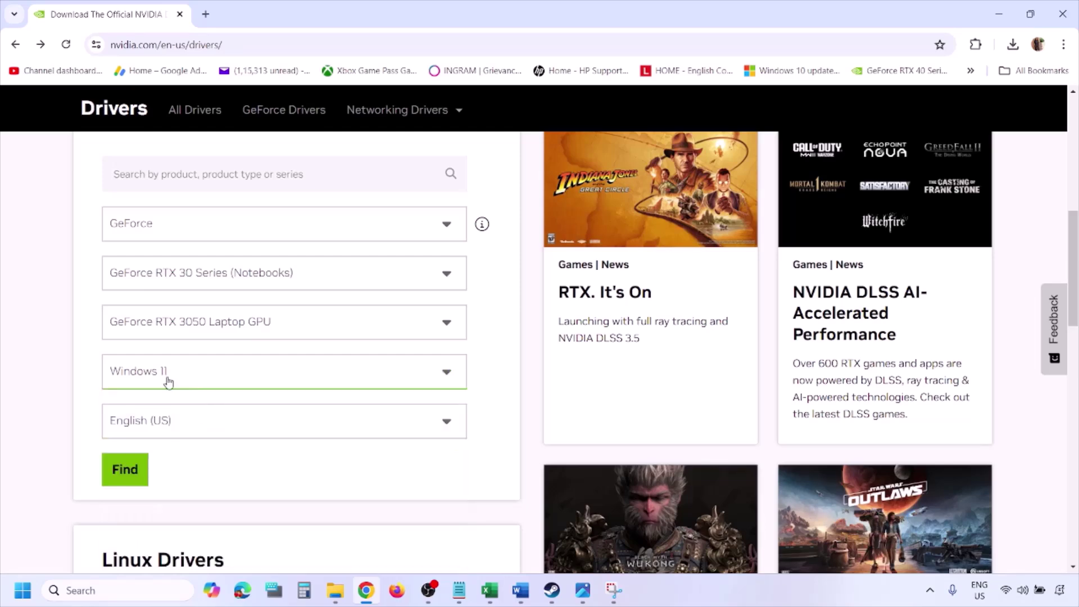
pyautogui.click(128, 474)
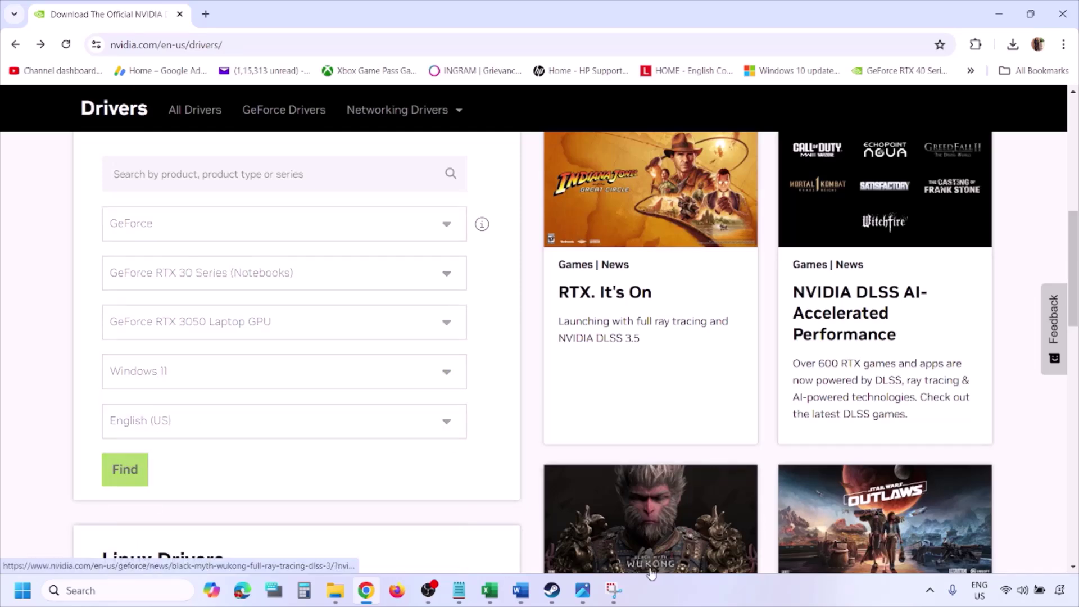
# Switch to Photos and view the screenshots 1.png to 5.png covering the NVIDIA driver download and clean installation options
pyautogui.click(585, 597)
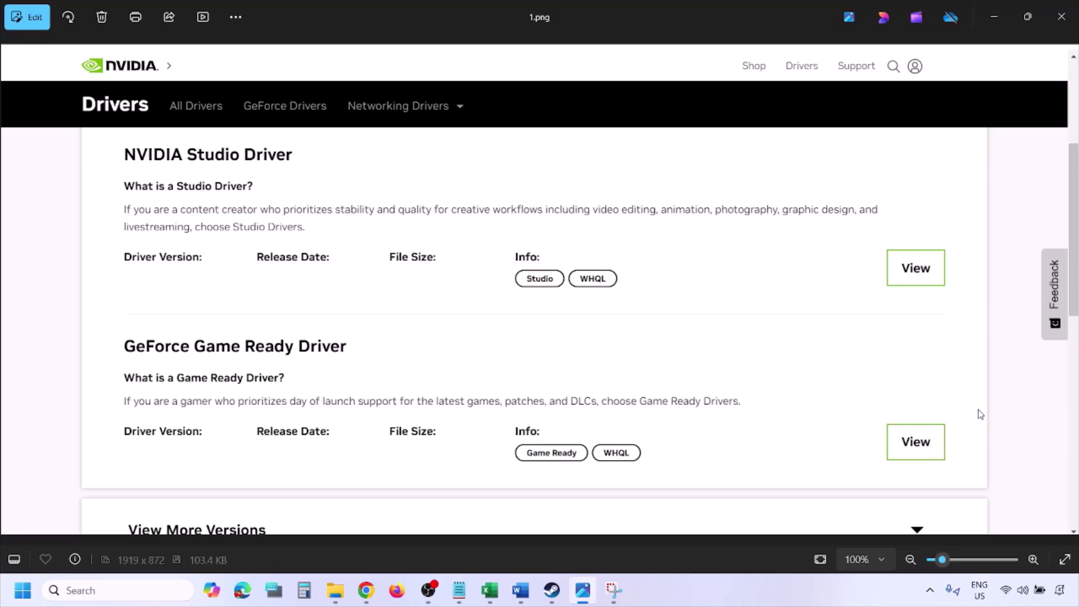
pyautogui.press('Right')
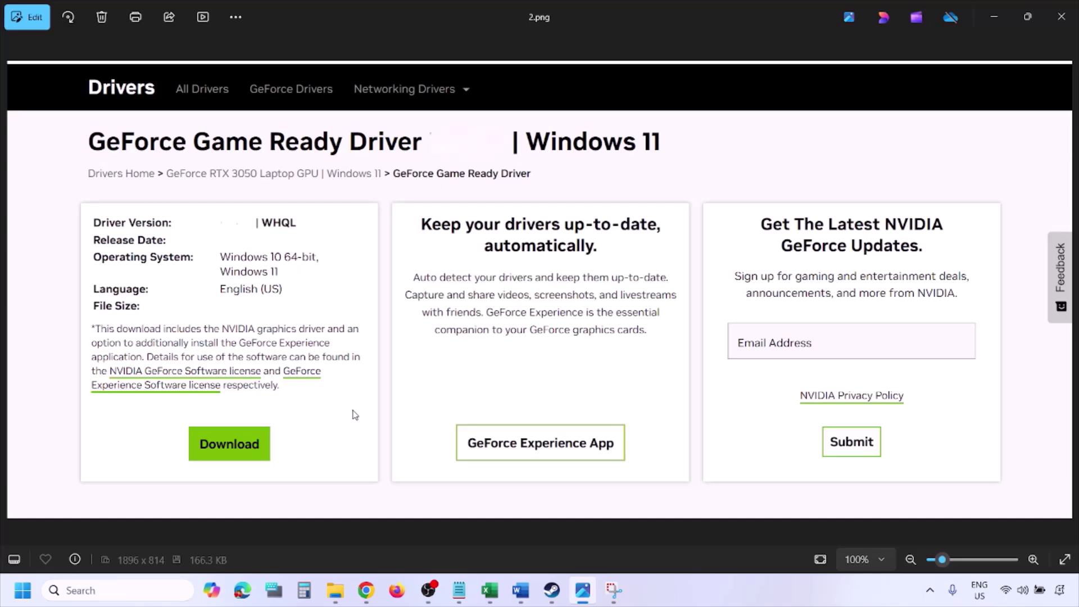
pyautogui.press('Right')
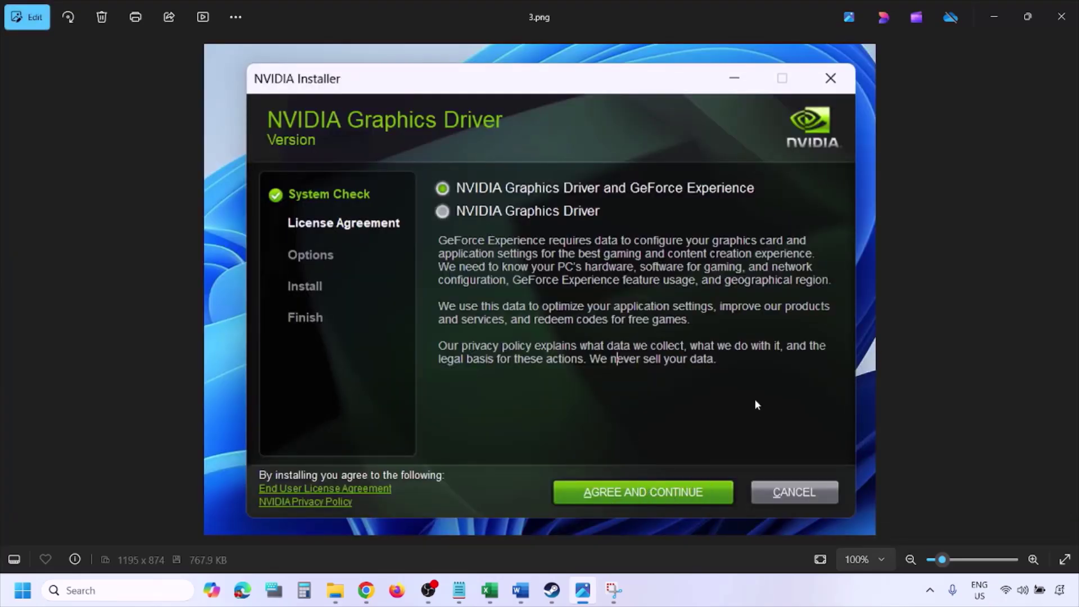
pyautogui.press('Right')
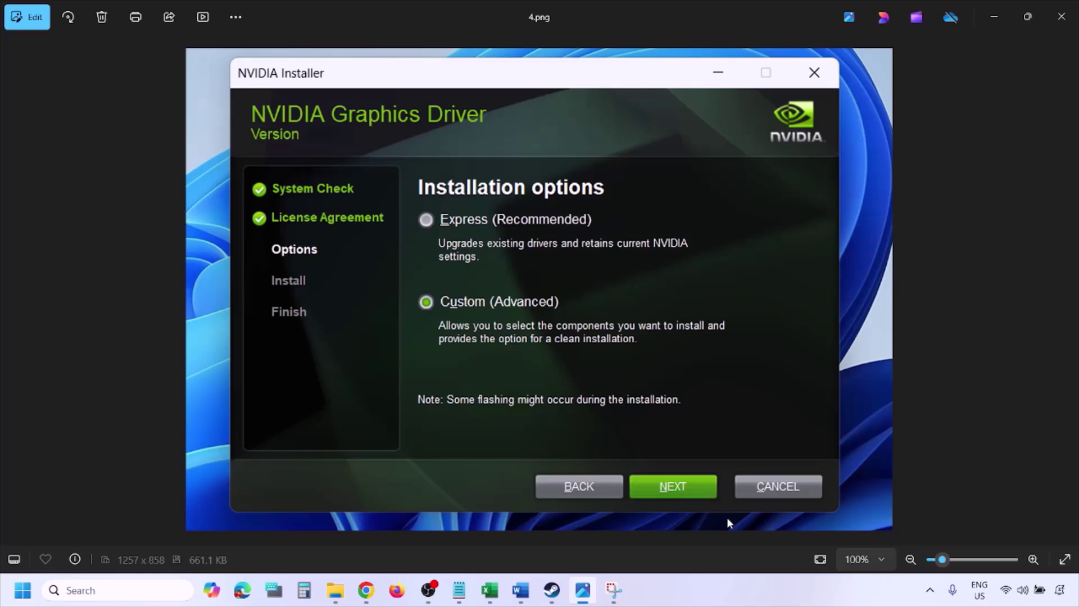
pyautogui.press('Right')
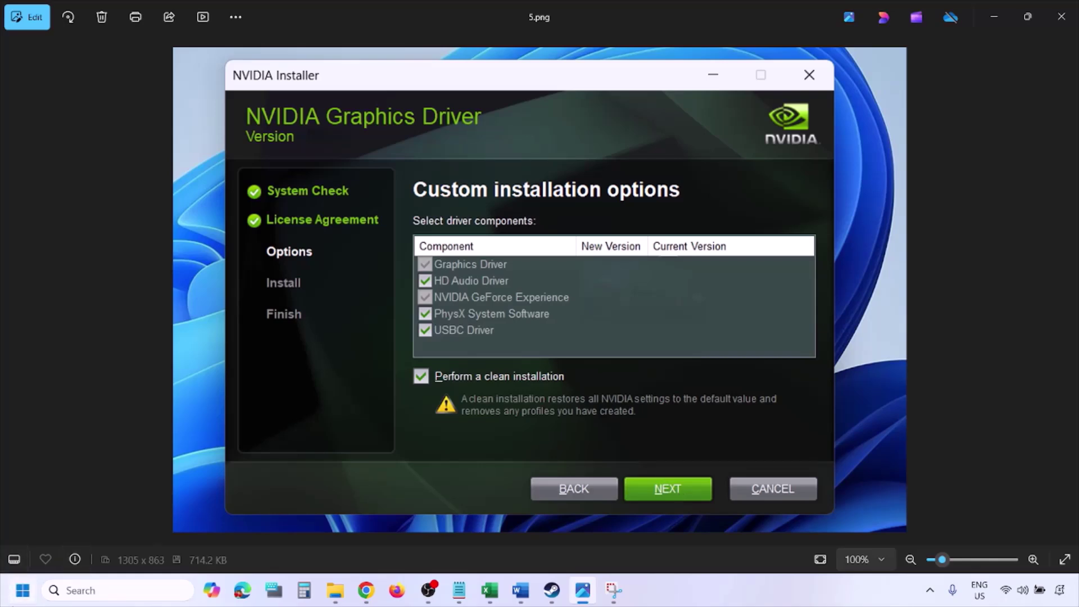
# Leave the driver installation screenshots and return to the Step 7 driver links in the Word document
pyautogui.click(22, 590)
pyautogui.click(409, 543)
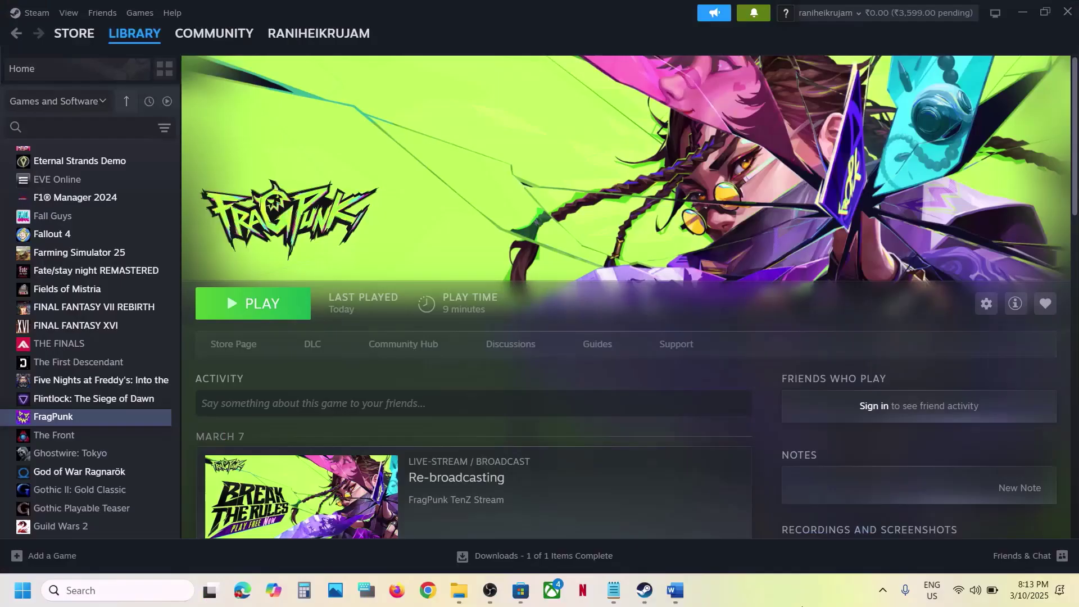
pyautogui.click(675, 590)
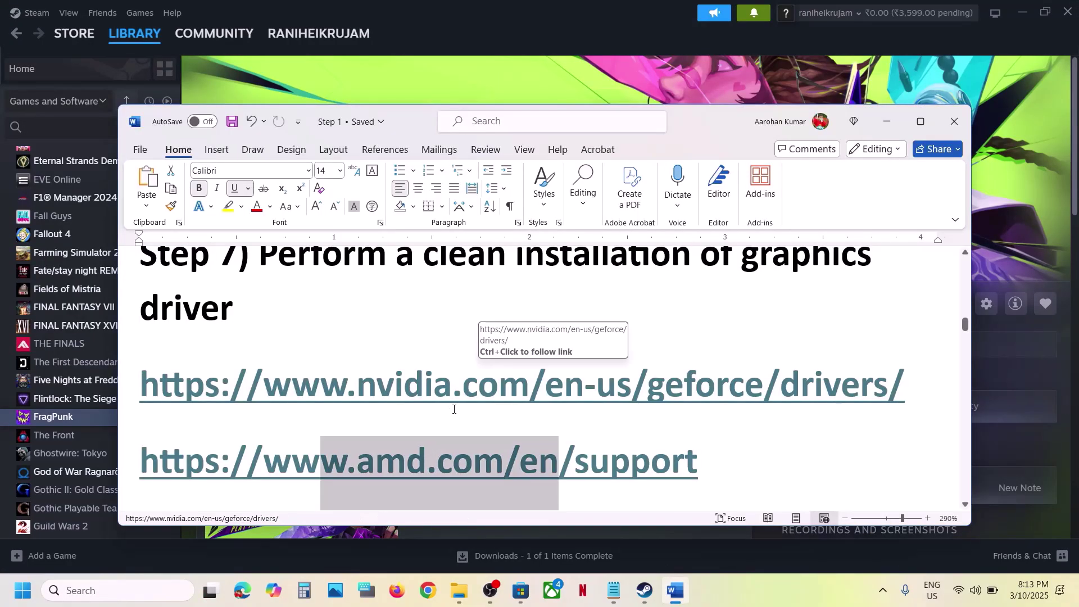
# Highlight the AMD support link below the NVIDIA drivers link in Step 7, then clear the selection
pyautogui.scroll(-2, 454, 410)
pyautogui.moveTo(267, 333); pyautogui.dragTo(589, 344)
pyautogui.click(588, 345)
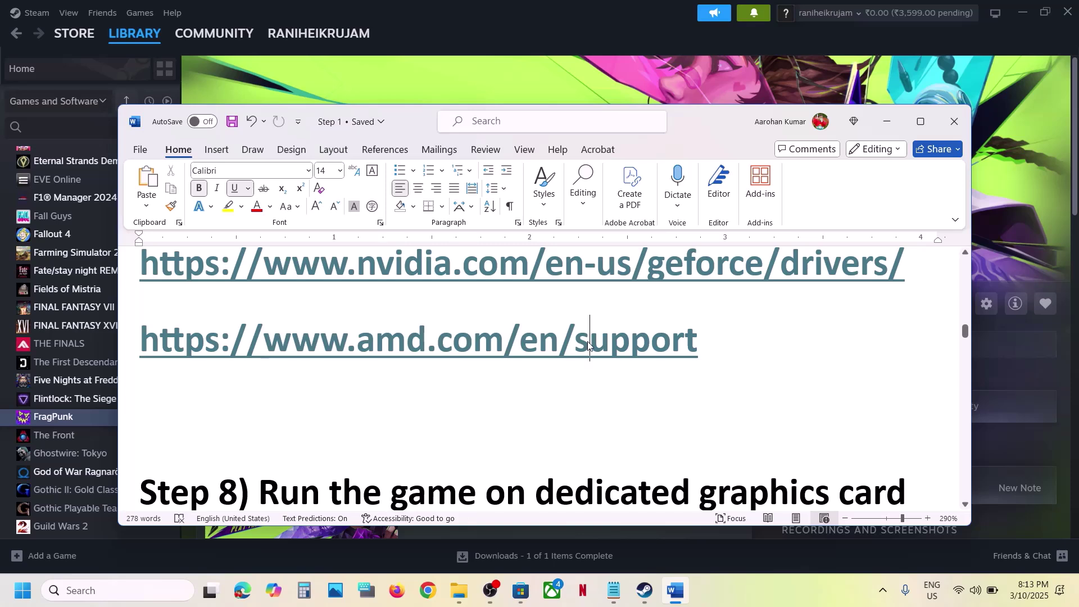
pyautogui.click(249, 344)
pyautogui.keyDown('shift'); pyautogui.click(685, 339); pyautogui.keyUp('shift')
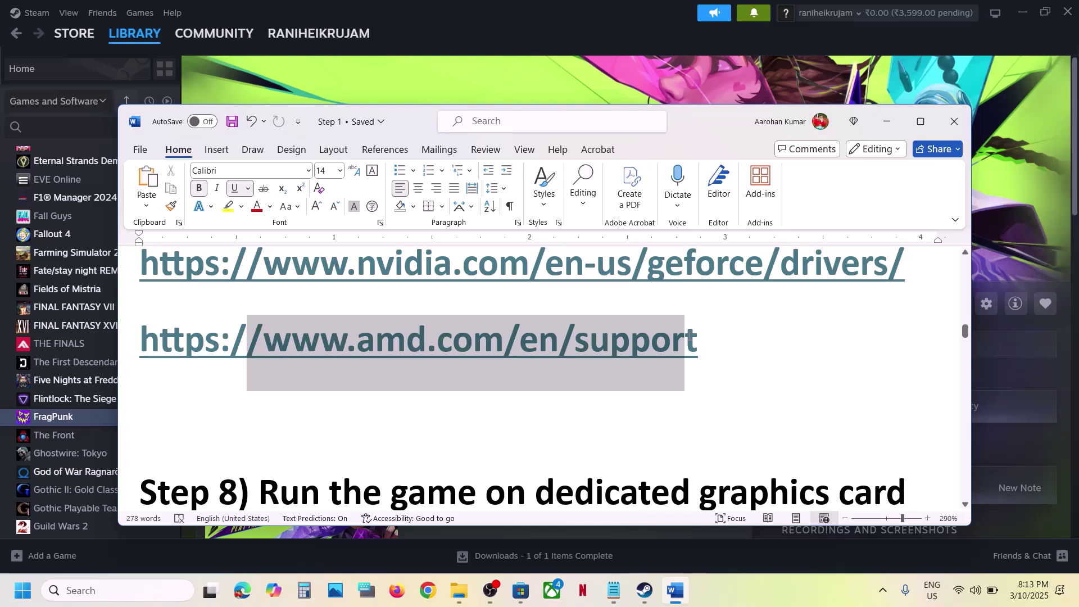
pyautogui.click(324, 416)
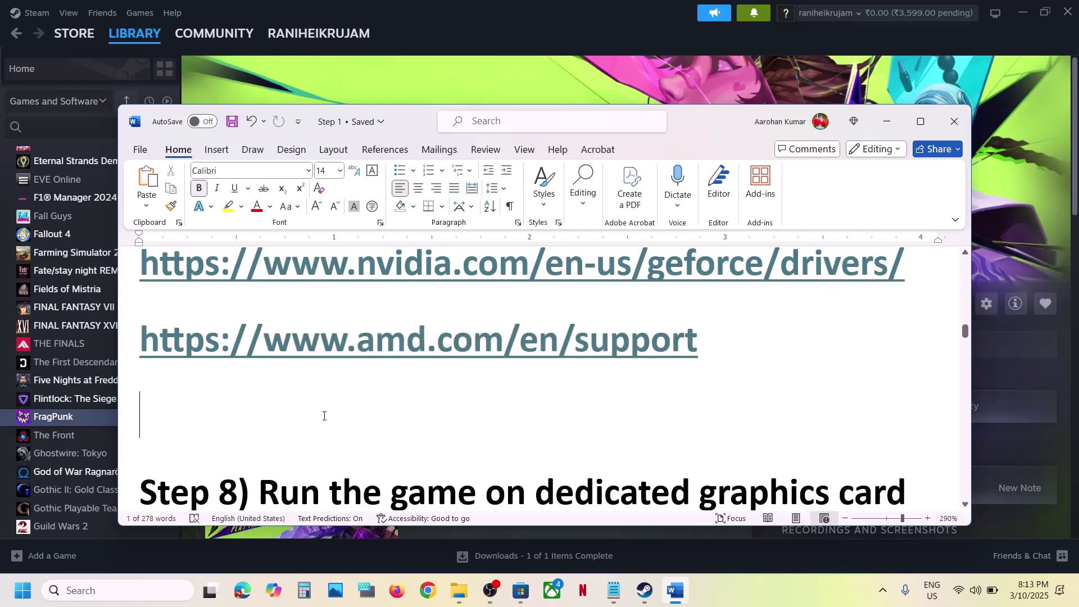
# Copy the word "graphics" from the Step 8 heading and use it in a Windows search to open Graphics settings
pyautogui.scroll(-3, 324, 416)
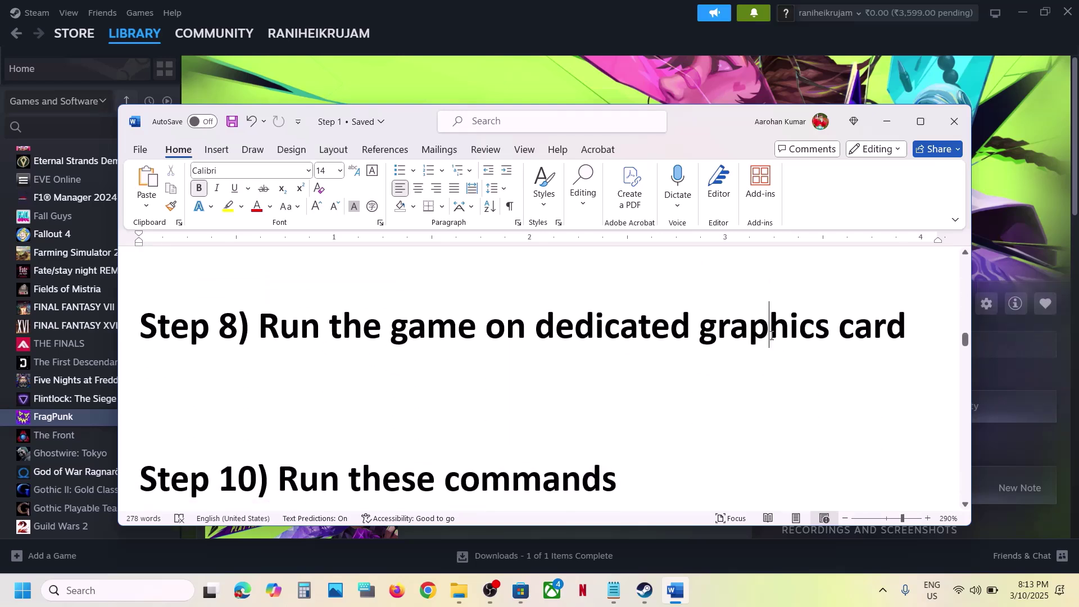
pyautogui.tripleClick(770, 335)
pyautogui.doubleClick(771, 335)
pyautogui.hotkey('ctrl', 'c')
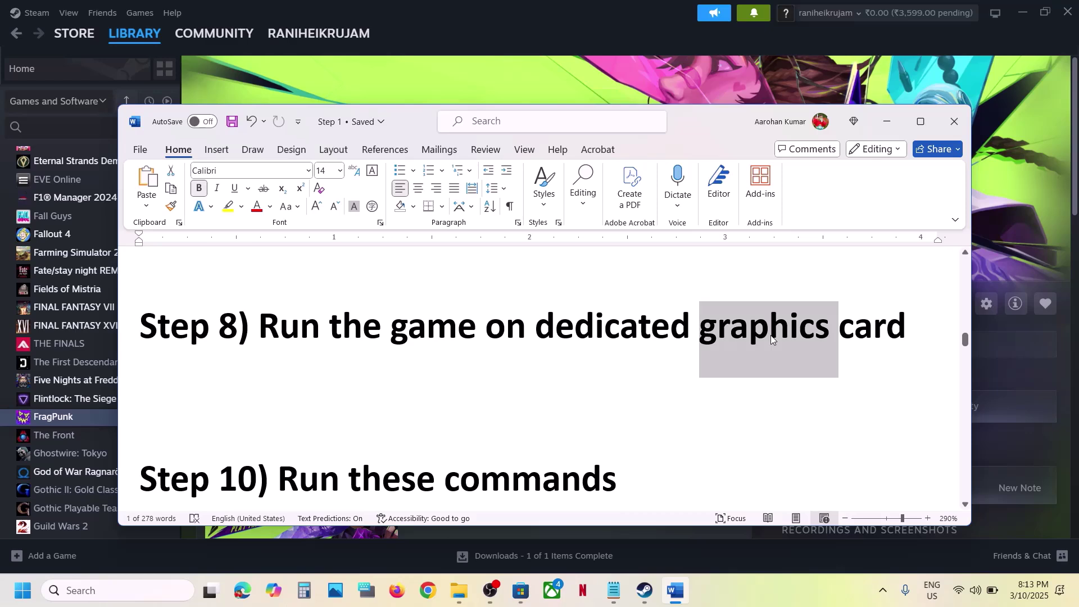
pyautogui.click(147, 597)
pyautogui.hotkey('ctrl', 'v')
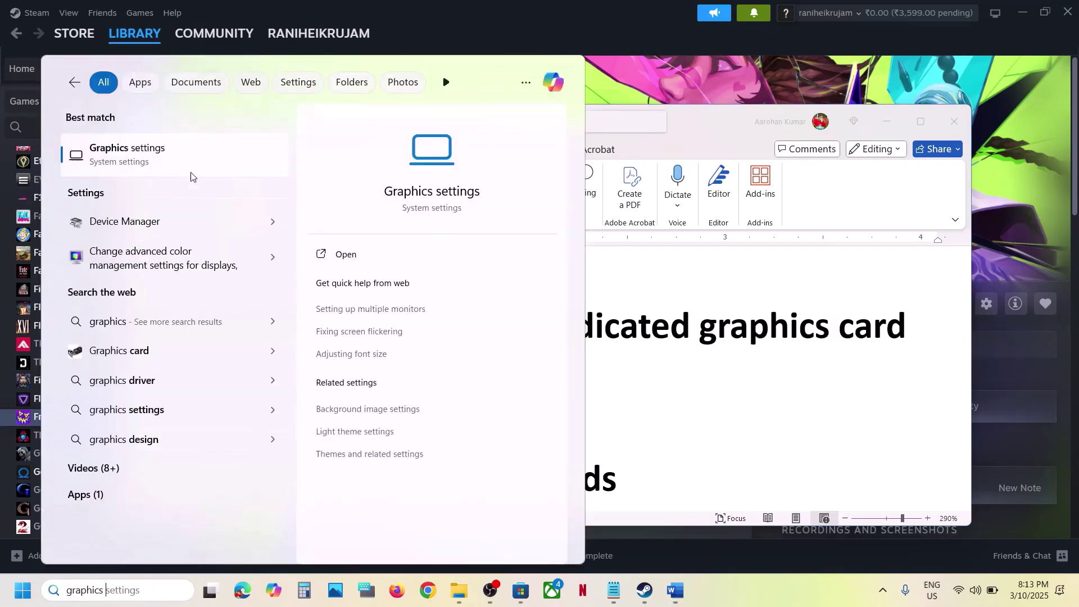
pyautogui.click(173, 158)
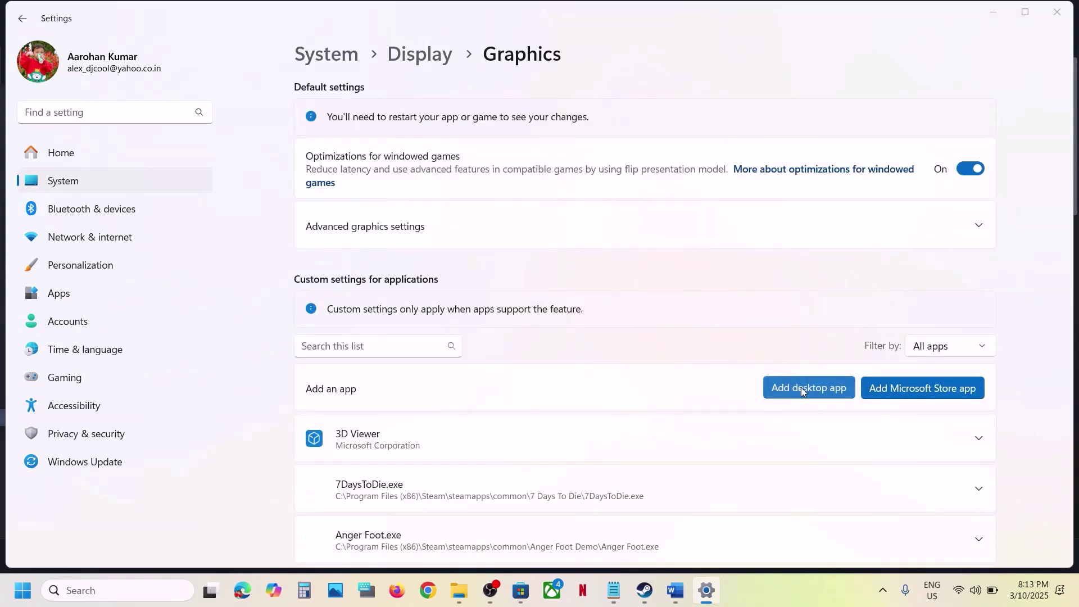
# Add the FragPunk application from the steamapps\common\FragPunk folder to the custom graphics settings as a desktop app
pyautogui.click(801, 387)
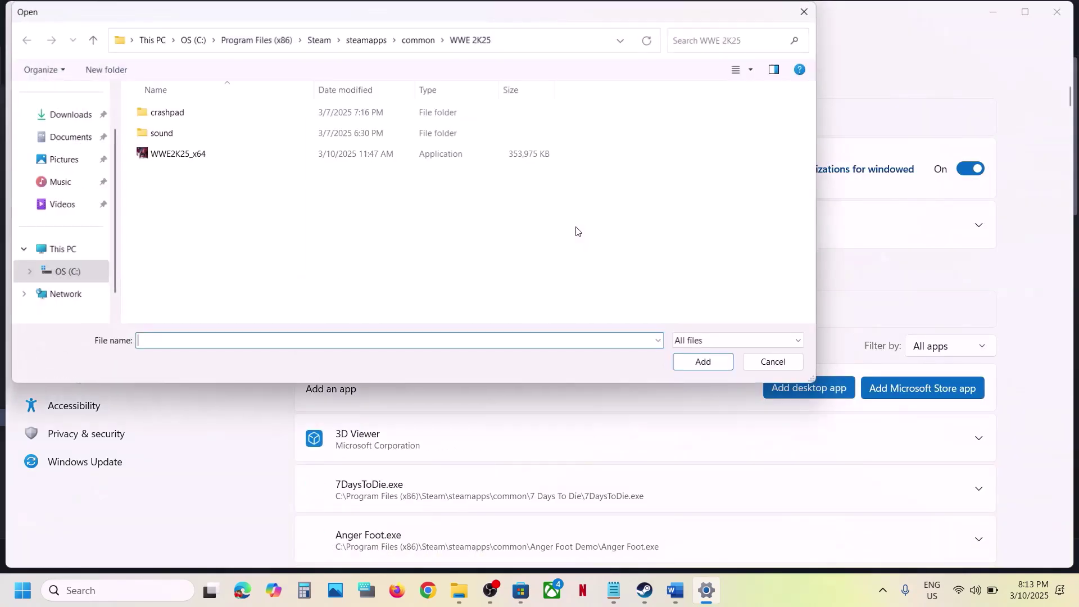
pyautogui.click(418, 39)
pyautogui.doubleClick(201, 114)
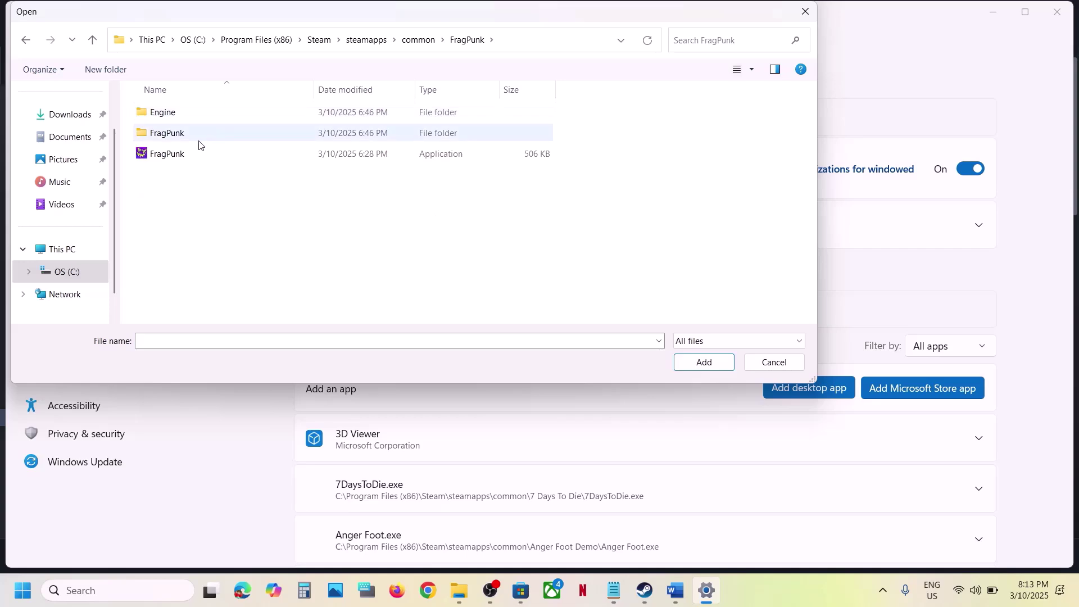
pyautogui.click(194, 154)
pyautogui.click(687, 362)
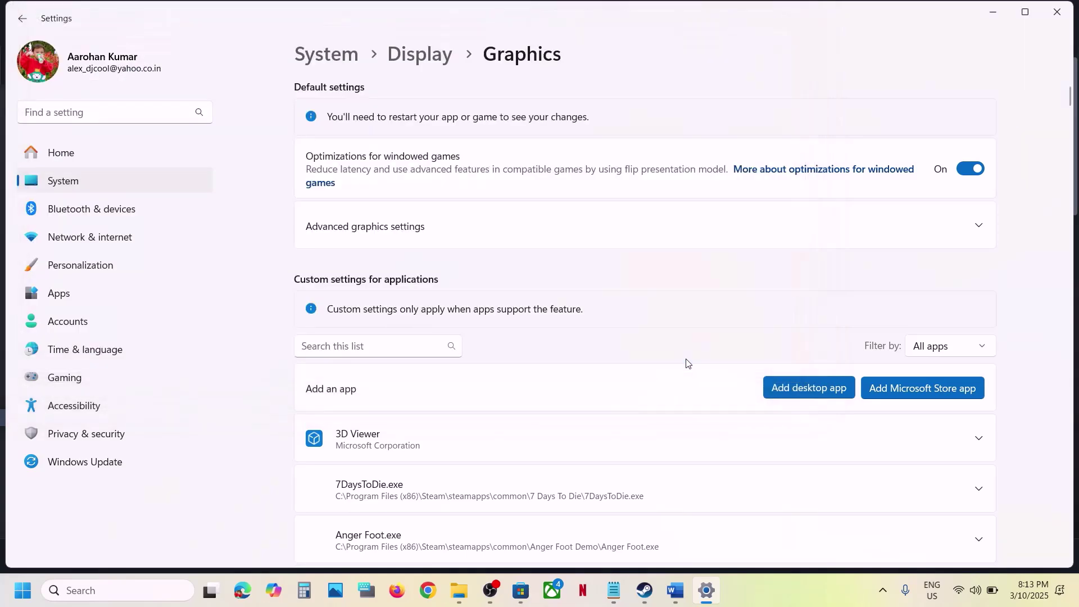
# Set the GPU preference of the BootstrapPackagedGame entry for FragPunk.exe to High Performance (NVIDIA GeForce RTX 3050 Laptop GPU)
pyautogui.scroll(-10, 524, 392)
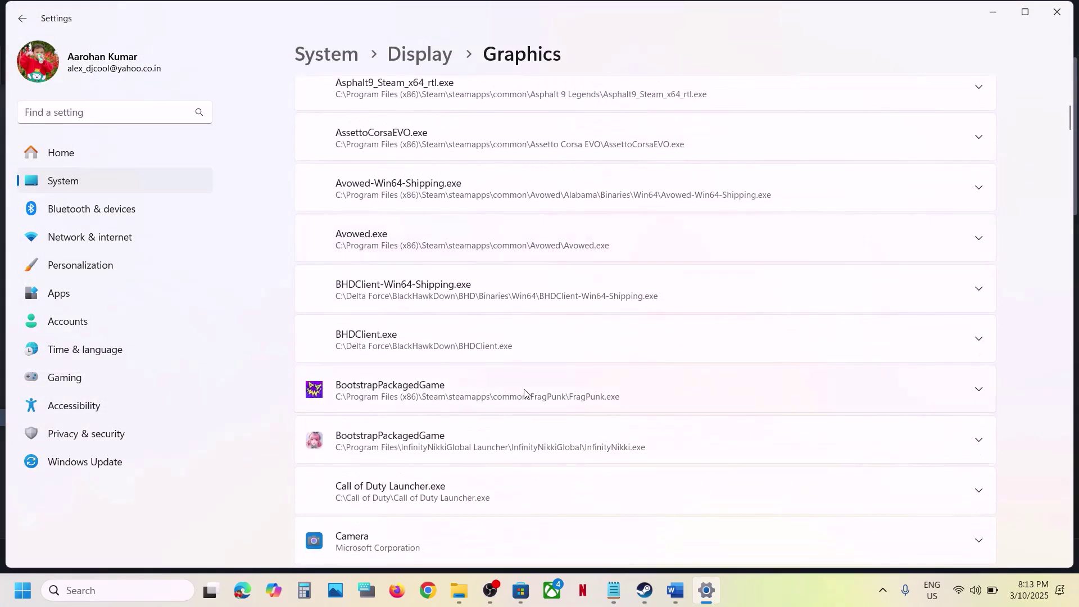
pyautogui.click(445, 408)
pyautogui.scroll(-1, 444, 360)
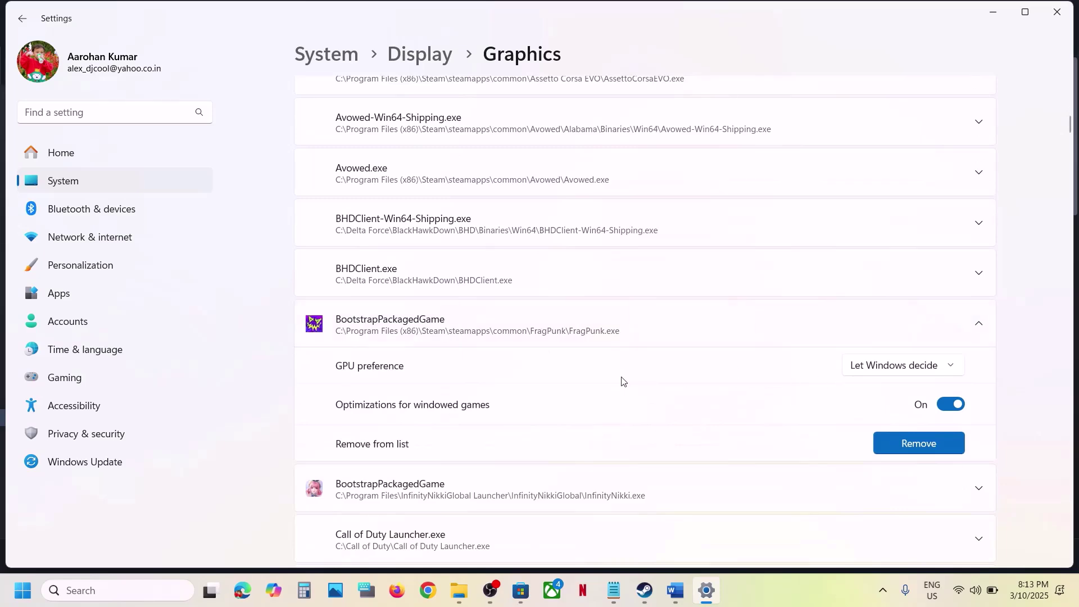
pyautogui.click(869, 370)
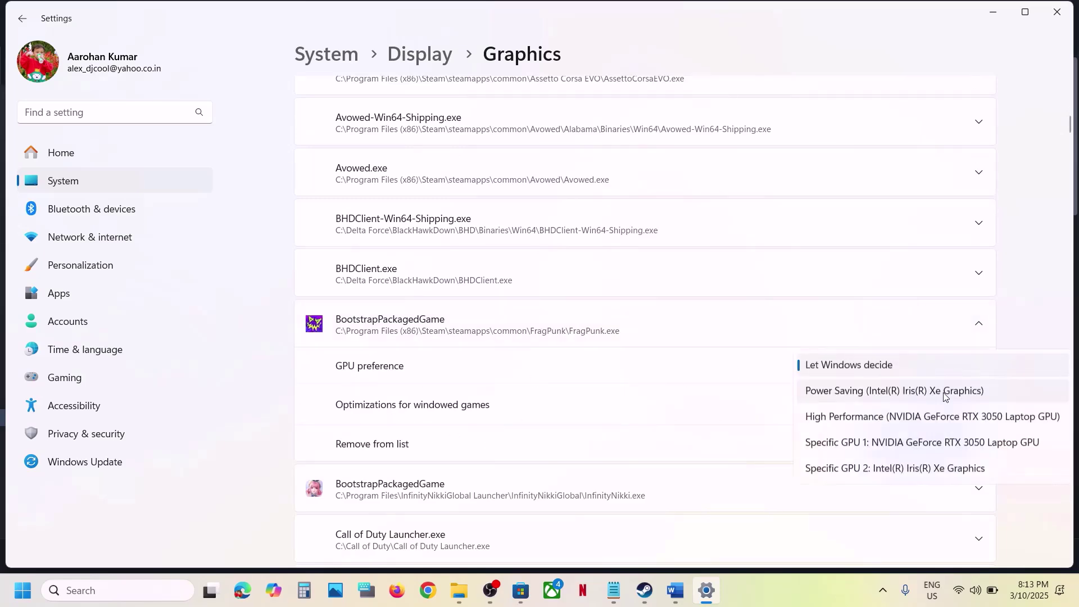
pyautogui.click(887, 417)
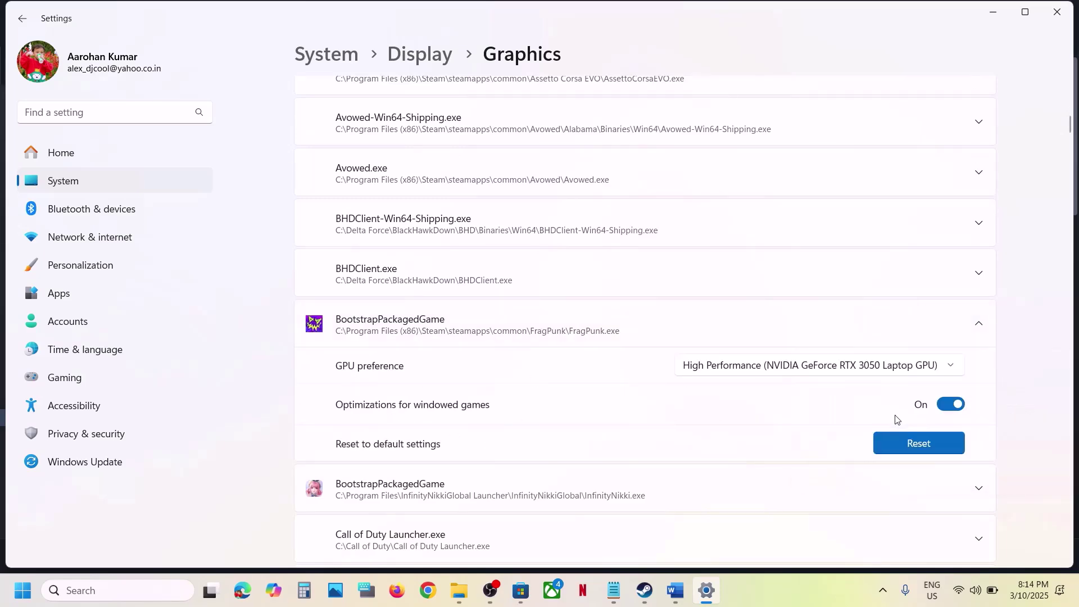
# Add the second FragPunk application from FragPunk\FragPunk\Binaries\Win64 to the custom graphics settings as a desktop app
pyautogui.scroll(5, 667, 248)
pyautogui.scroll(4, 1015, 201)
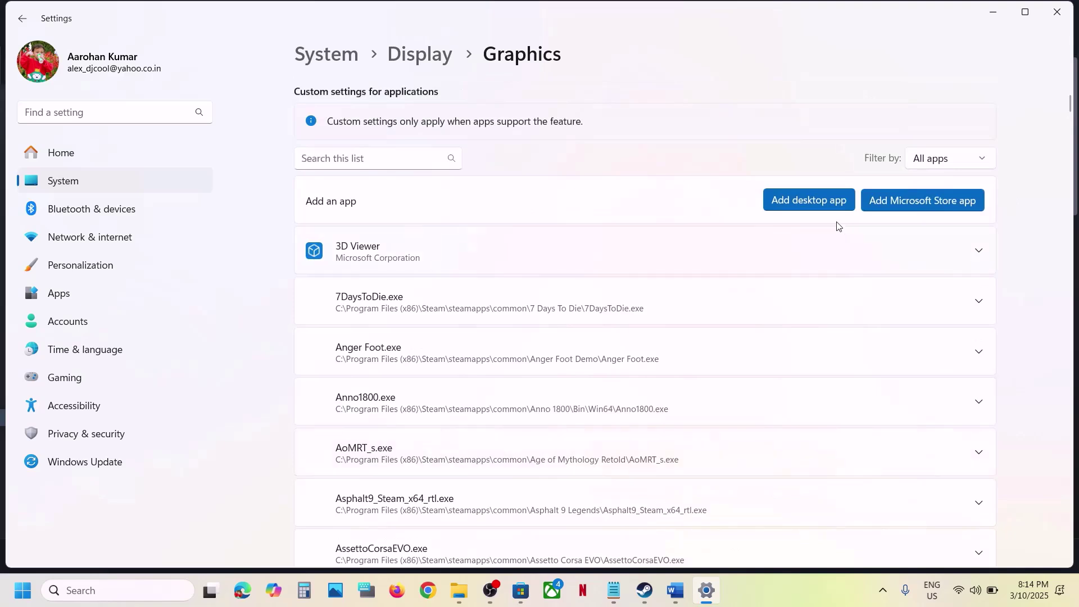
pyautogui.click(812, 197)
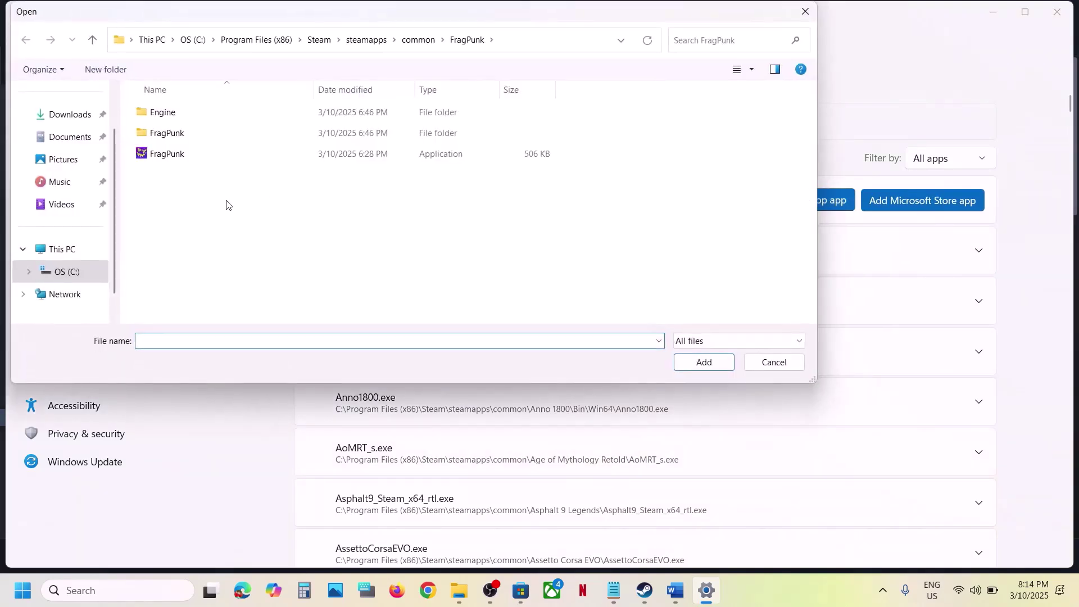
pyautogui.doubleClick(158, 113)
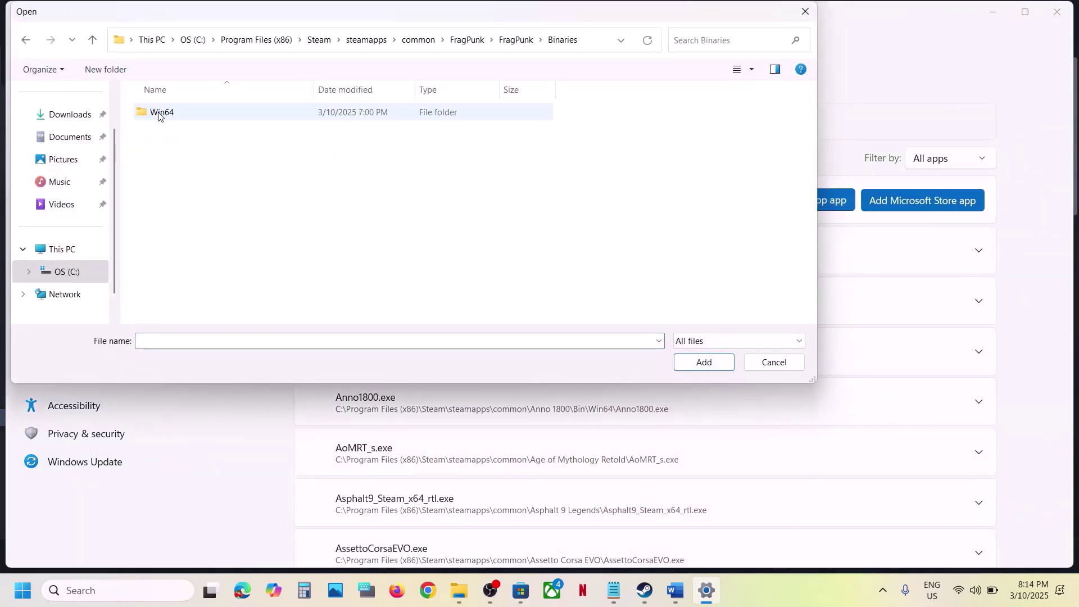
pyautogui.doubleClick(159, 113)
pyautogui.scroll(-1, 179, 283)
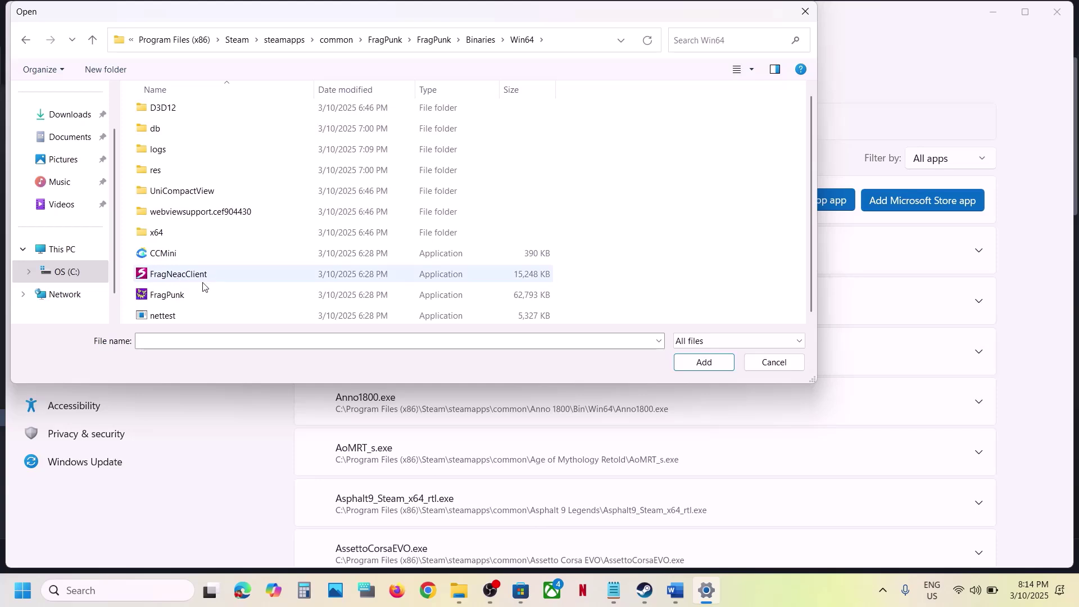
pyautogui.click(178, 295)
pyautogui.click(697, 365)
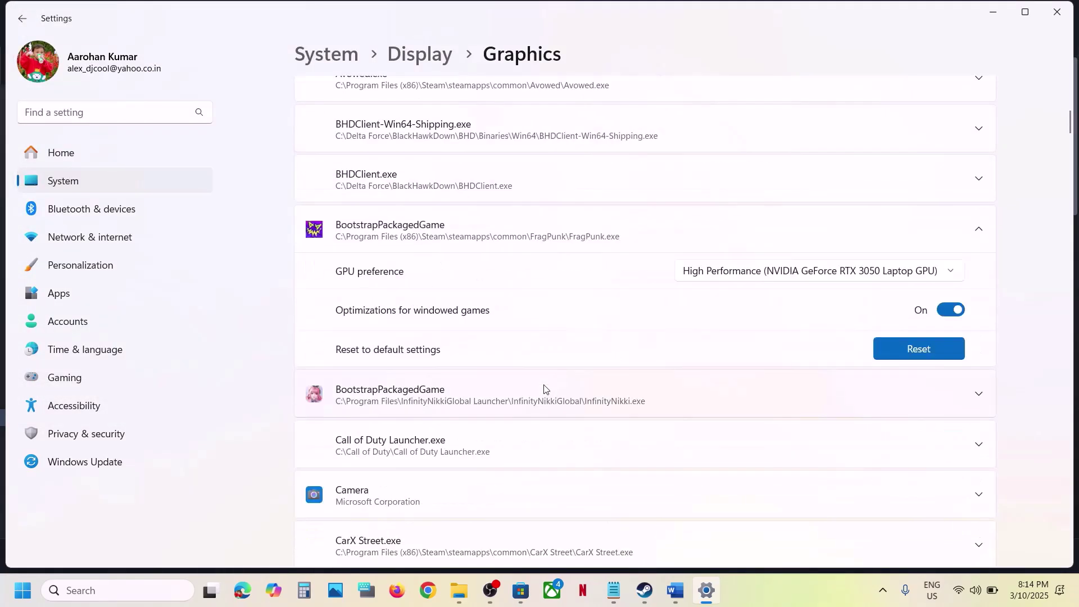
# Set the Win64 FragPunk entry's GPU preference to High Performance (NVIDIA GeForce RTX 3050 Laptop GPU) and close Settings
pyautogui.scroll(-15, 544, 388)
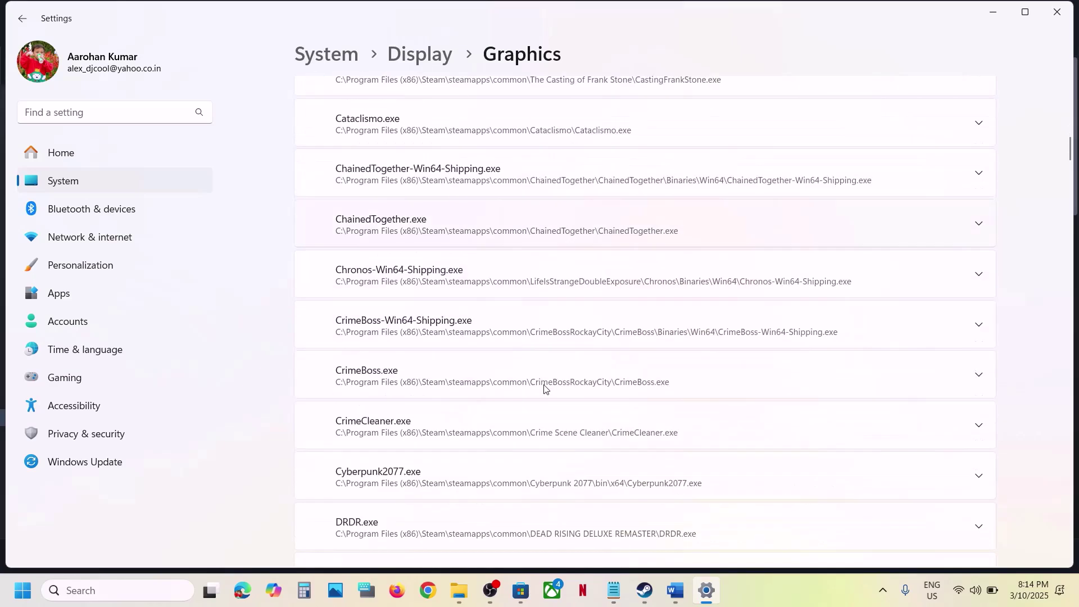
pyautogui.scroll(-15, 543, 388)
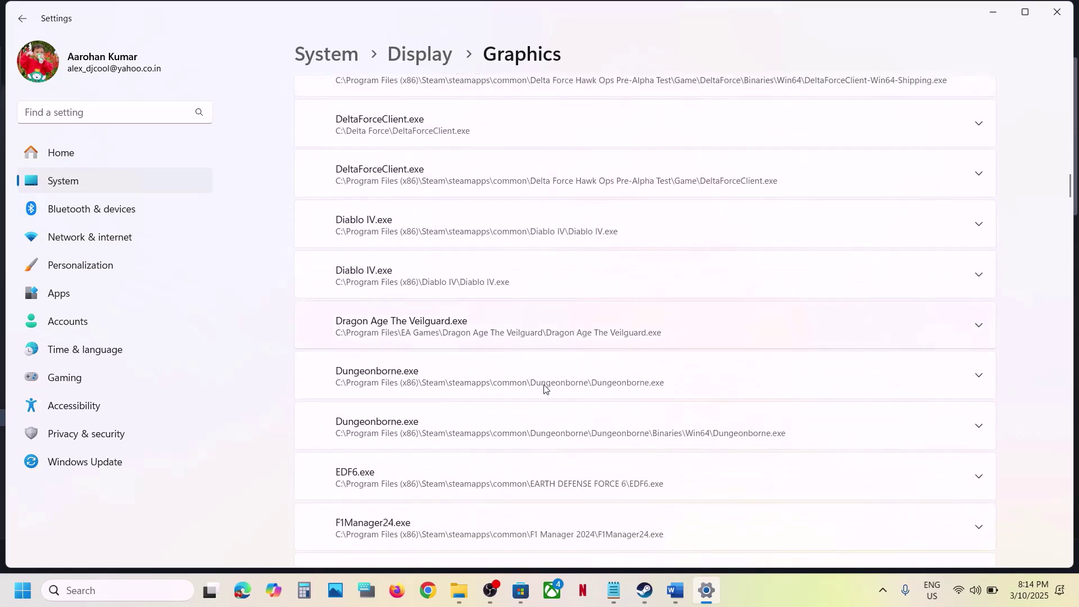
pyautogui.scroll(-12, 543, 388)
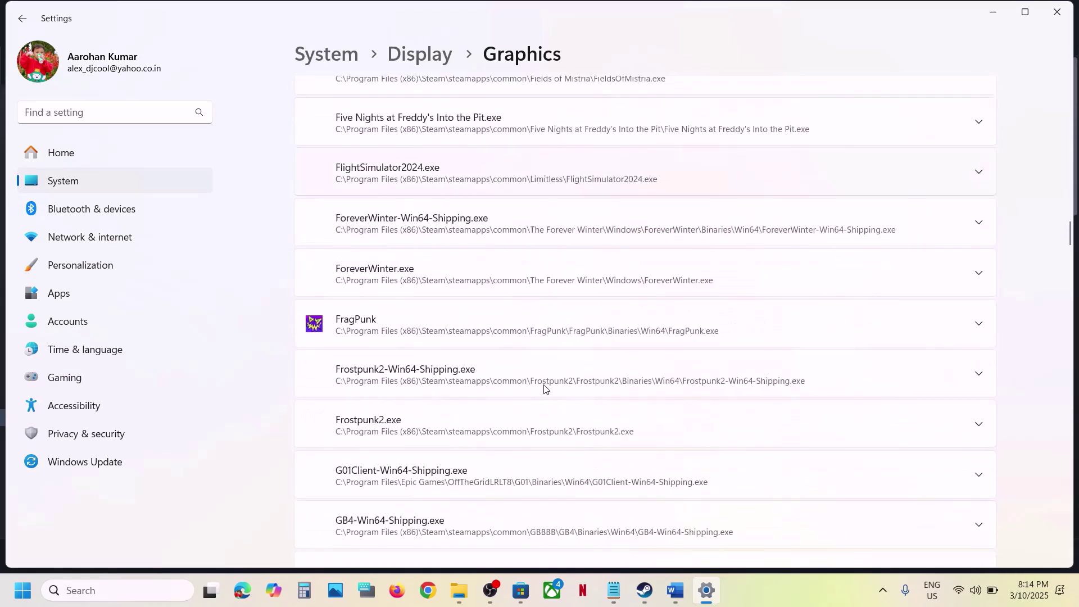
pyautogui.click(384, 320)
pyautogui.scroll(-3, 380, 318)
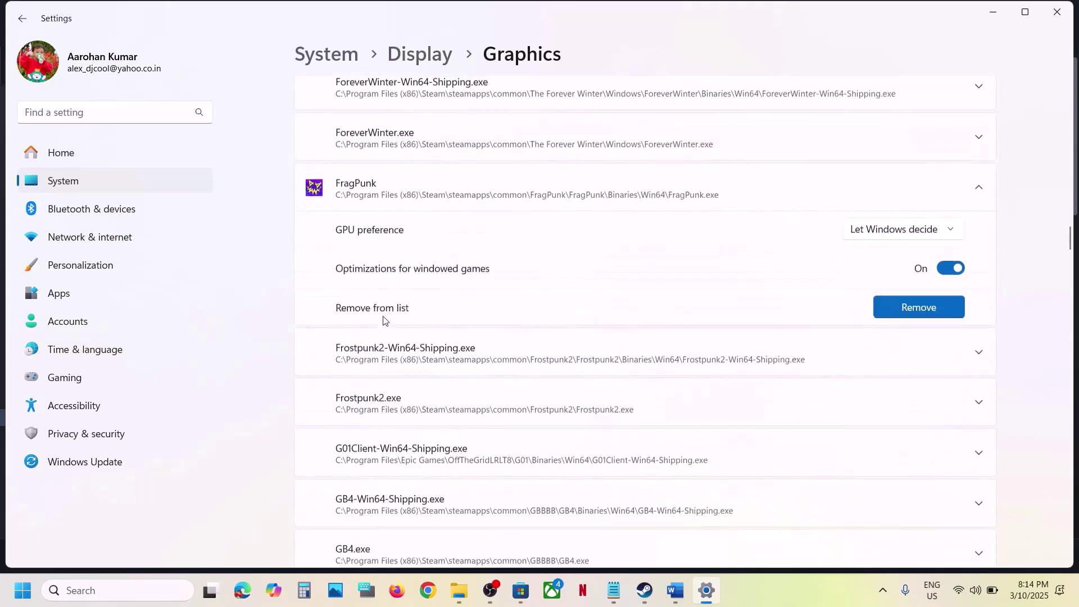
pyautogui.click(913, 235)
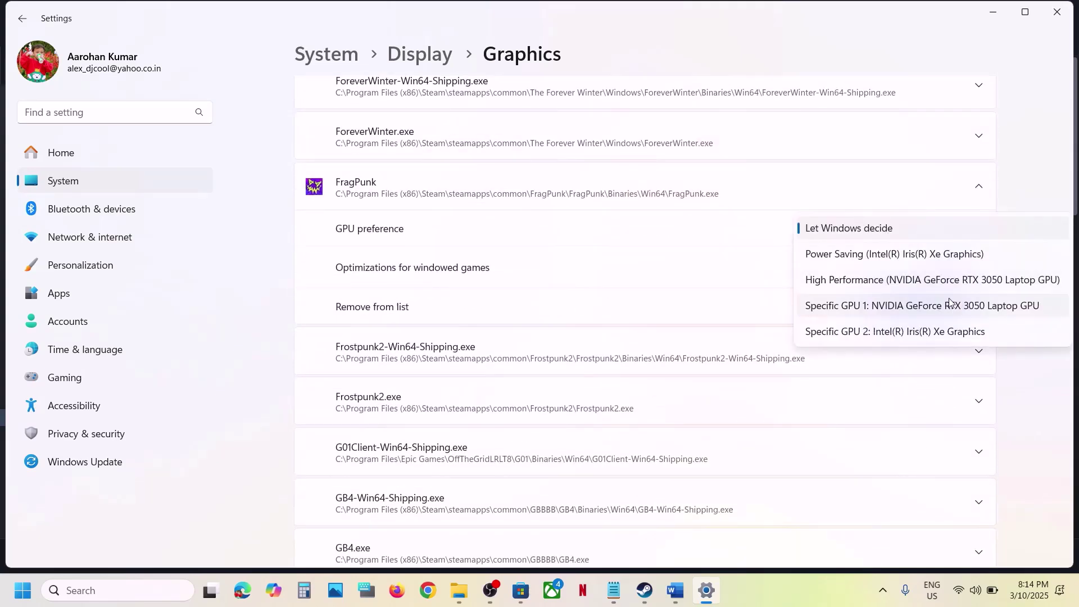
pyautogui.click(901, 288)
pyautogui.click(1057, 11)
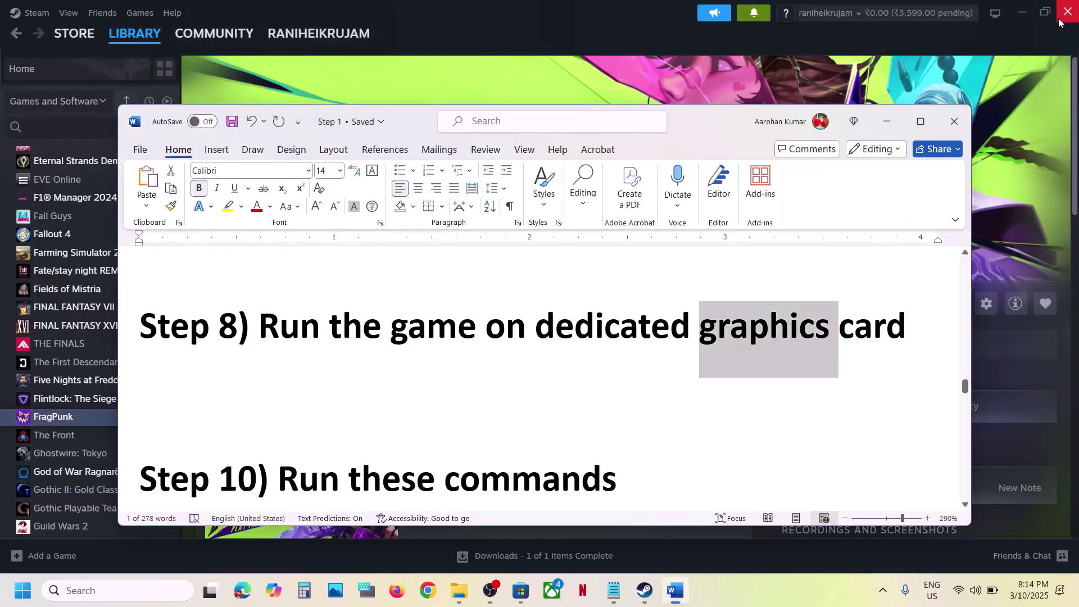
# Copy ipconfig /flushdns from Step 10 of the document and run it in a Command Prompt opened as administrator
pyautogui.scroll(-4, 417, 392)
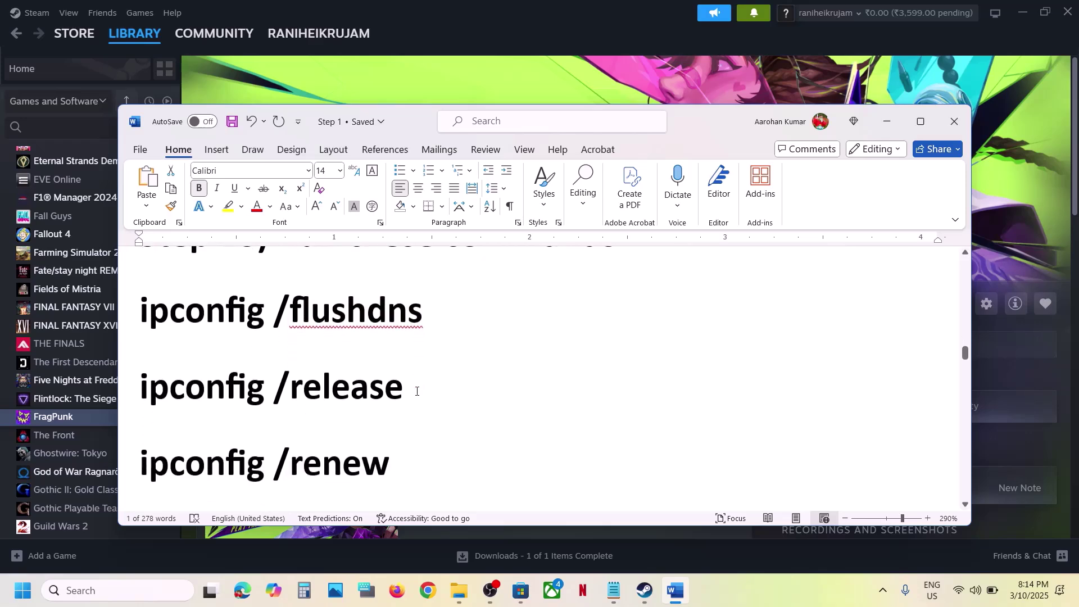
pyautogui.scroll(1, 417, 392)
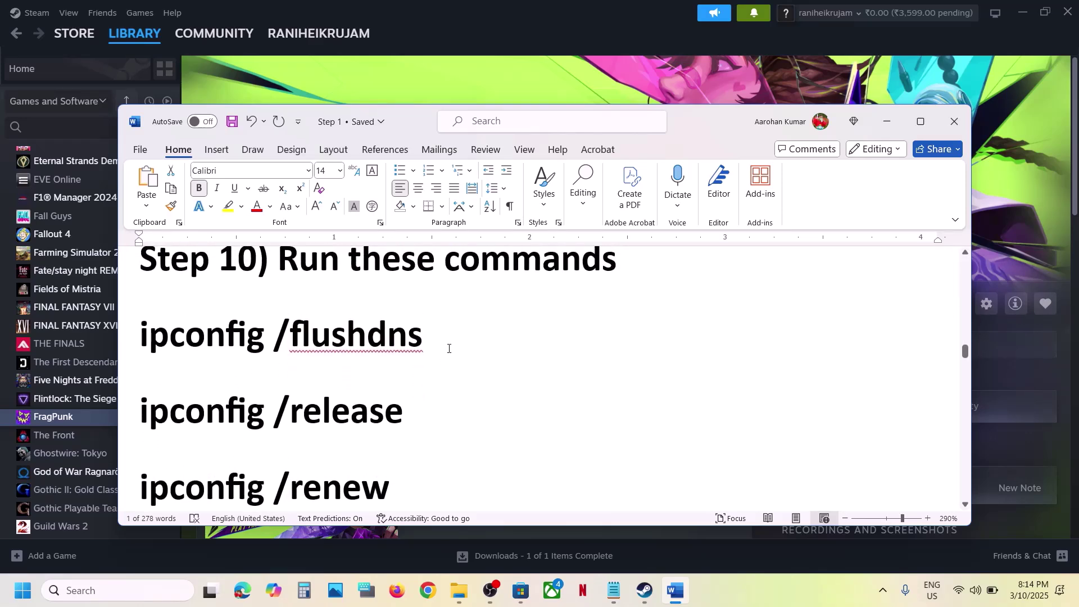
pyautogui.moveTo(446, 340); pyautogui.dragTo(188, 345)
pyautogui.hotkey('ctrl', 'c')
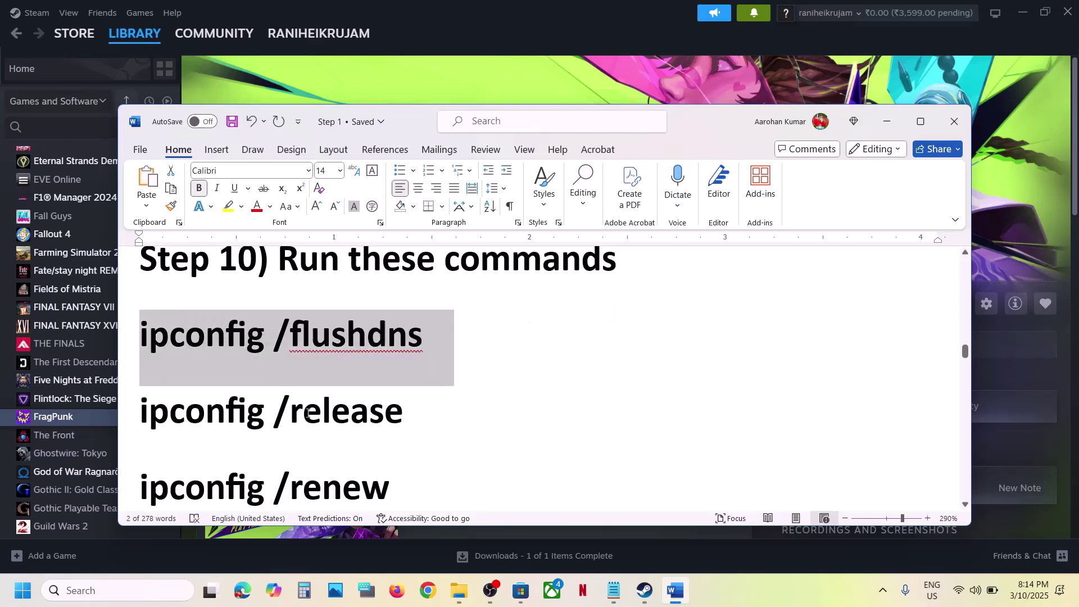
pyautogui.click(124, 589)
pyautogui.write('cmd')
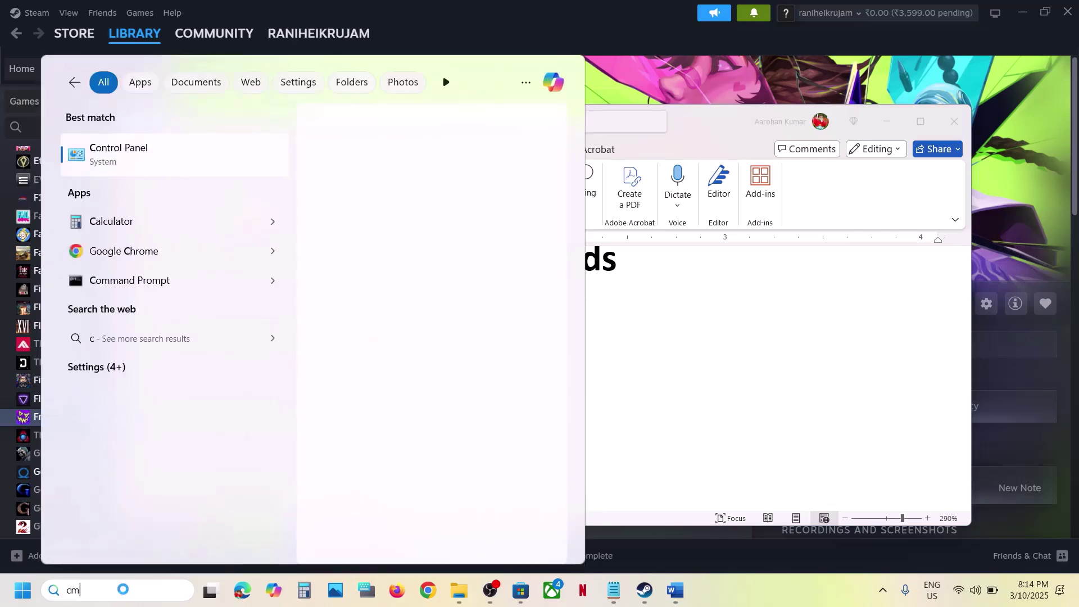
pyautogui.rightClick(161, 153)
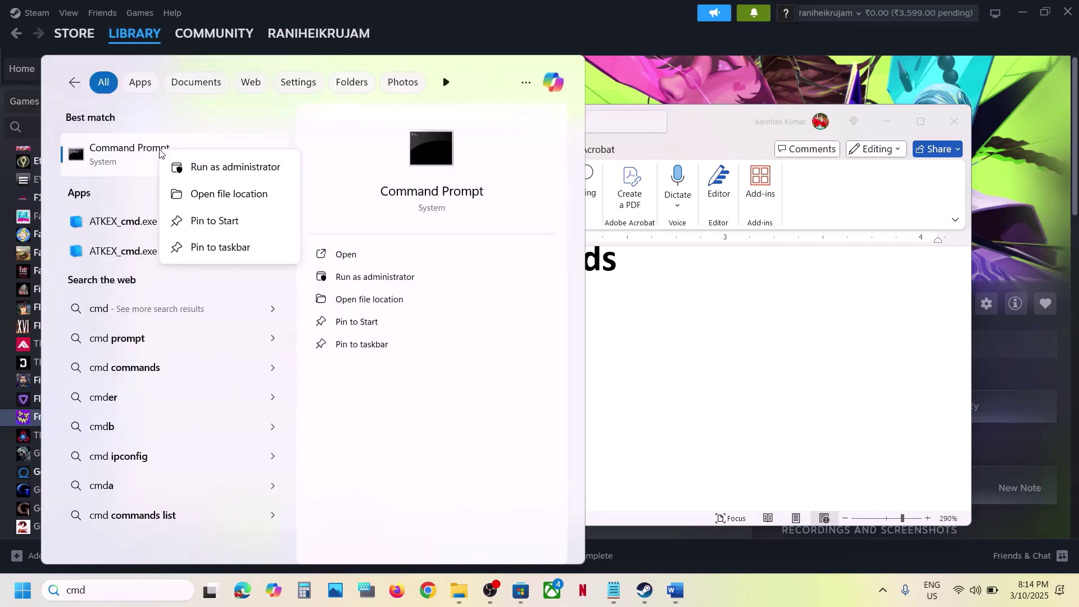
pyautogui.click(253, 167)
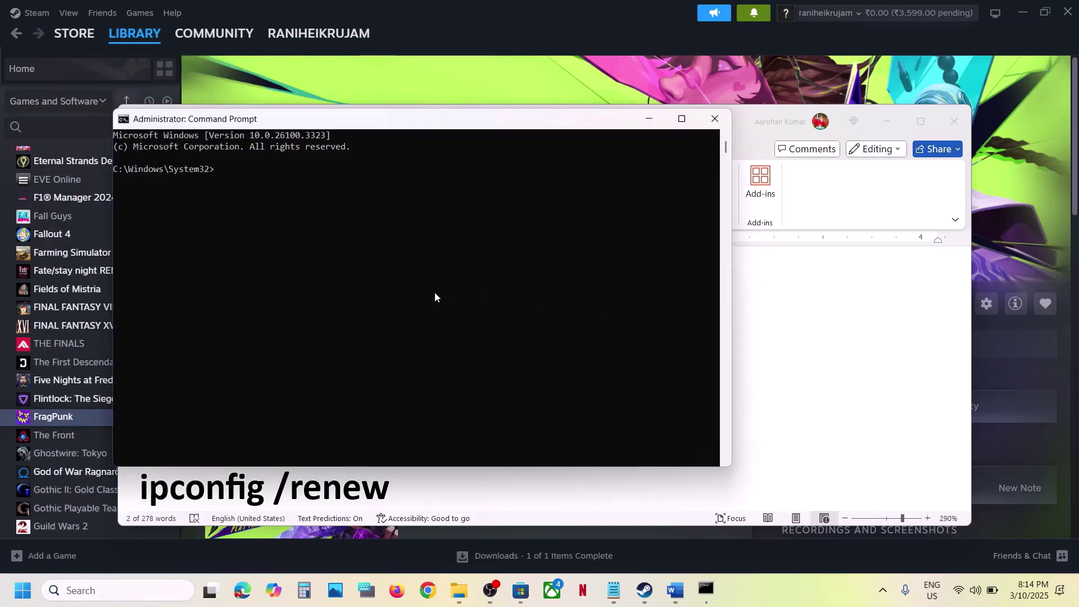
pyautogui.hotkey('ctrl', 'v')
pyautogui.press('Return')
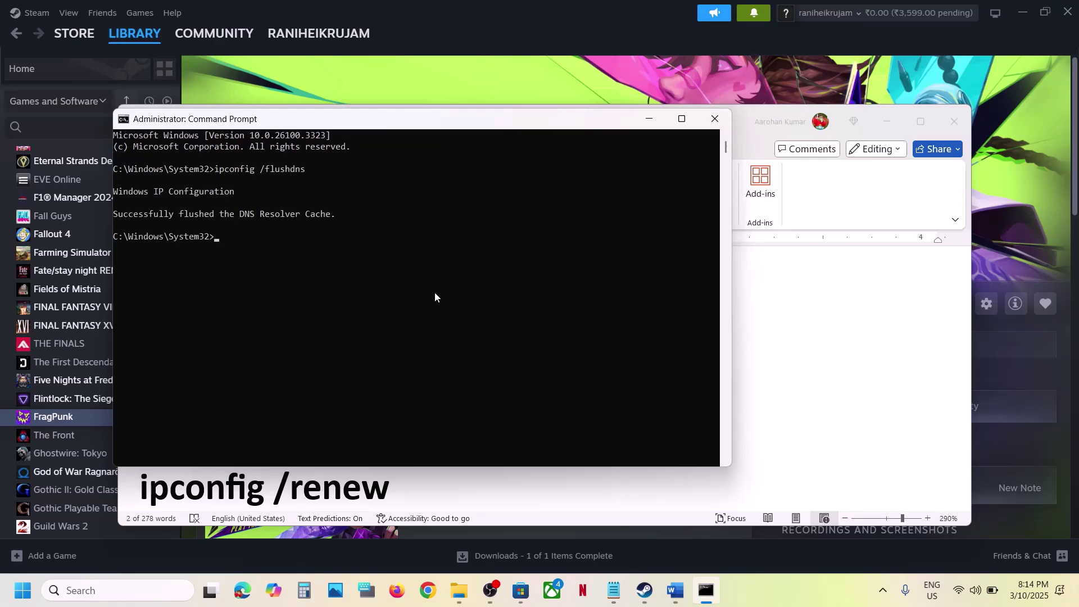
# Copy ipconfig /release from the Word document and run it in the administrator Command Prompt
pyautogui.hotkey('alt', 'Tab')
pyautogui.moveTo(405, 417); pyautogui.dragTo(185, 414)
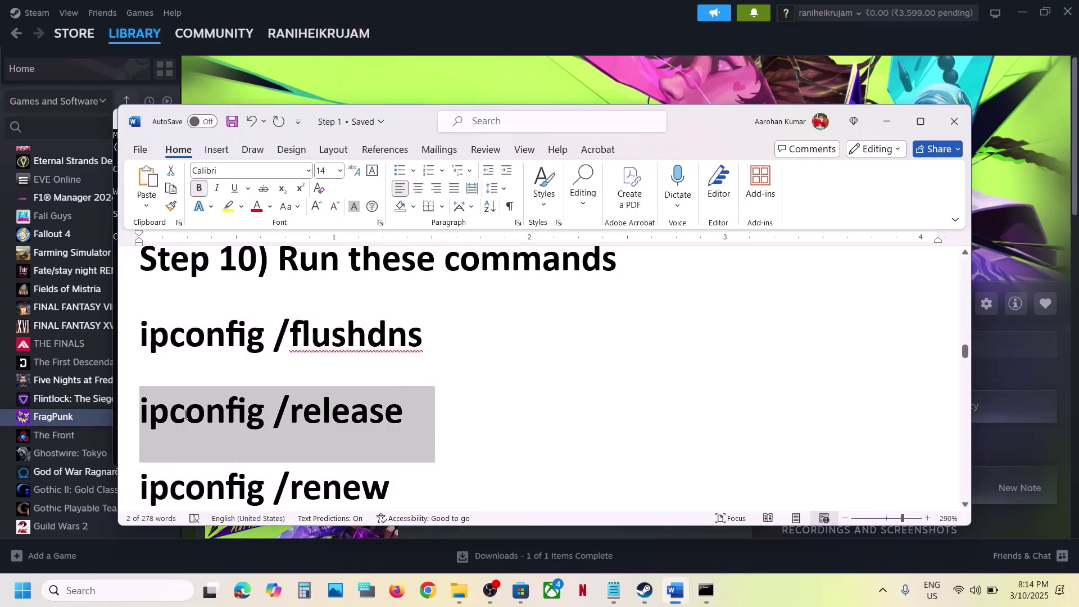
pyautogui.hotkey('ctrl', 'c')
pyautogui.hotkey('alt', 'Tab')
pyautogui.hotkey('ctrl', 'v')
pyautogui.press('Return')
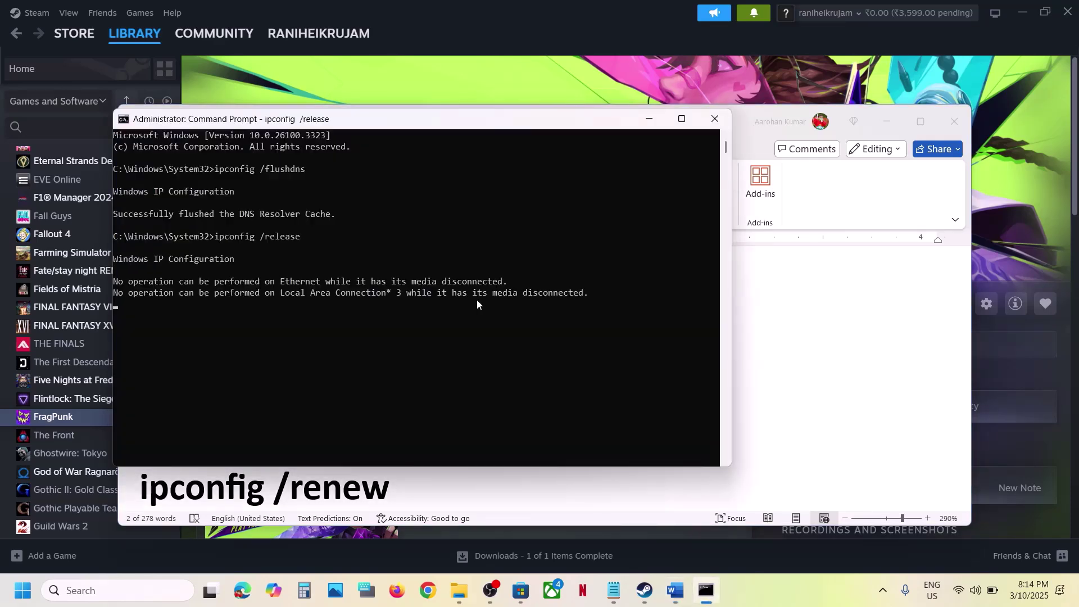
# Copy ipconfig /renew from Step 10 of the Word document, run it in the administrator Command Prompt, and close the prompt
pyautogui.hotkey('alt', 'Tab')
pyautogui.scroll(-5, 412, 326)
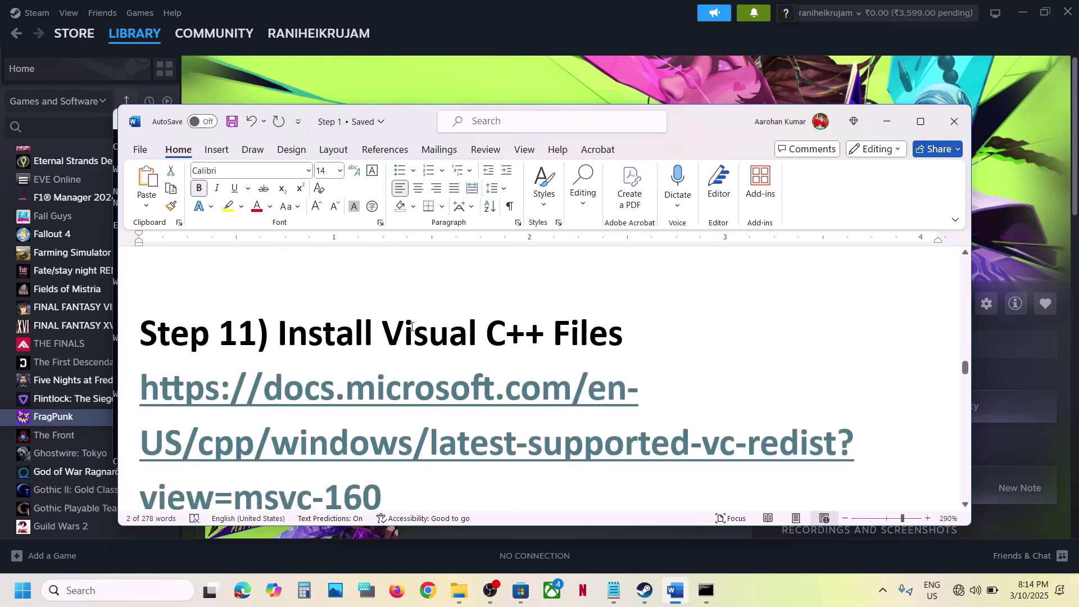
pyautogui.scroll(5, 411, 326)
pyautogui.scroll(-3, 410, 337)
pyautogui.click(410, 345)
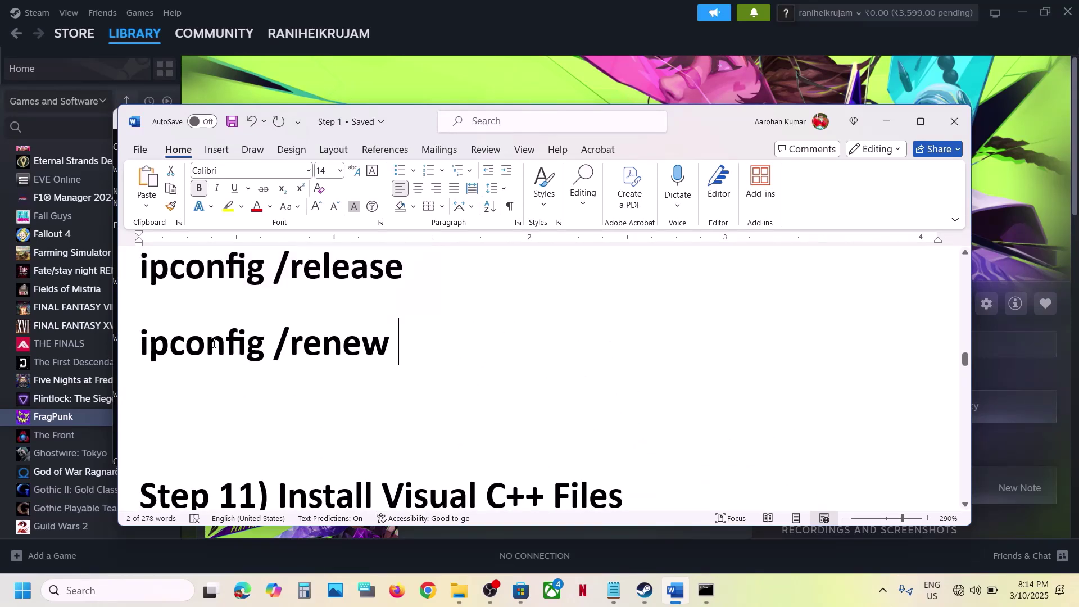
pyautogui.tripleClick(208, 345)
pyautogui.hotkey('ctrl', 'c')
pyautogui.hotkey('alt', 'Tab')
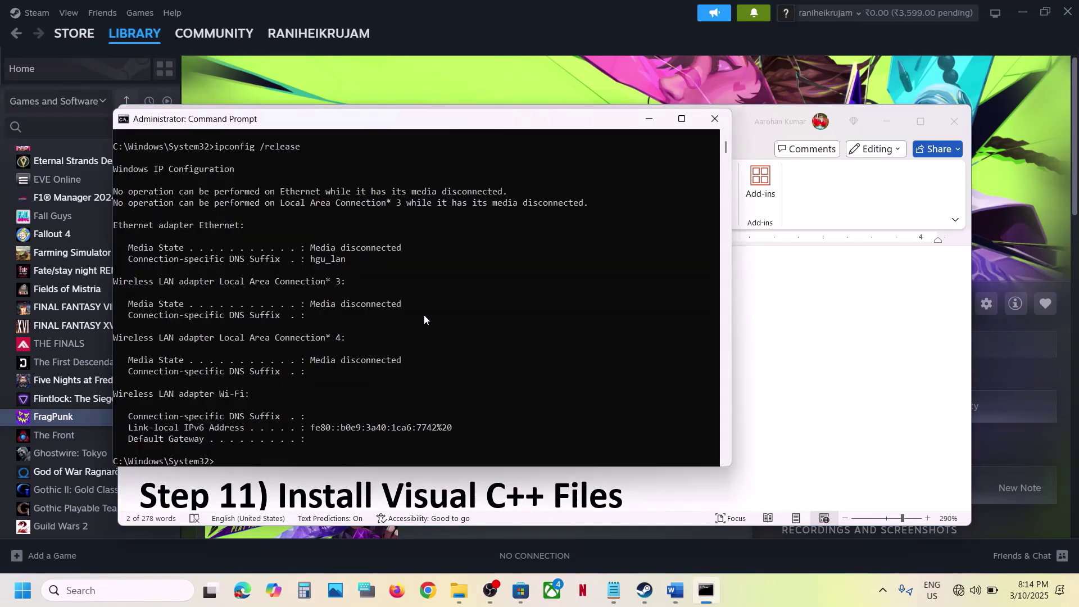
pyautogui.hotkey('ctrl', 'v')
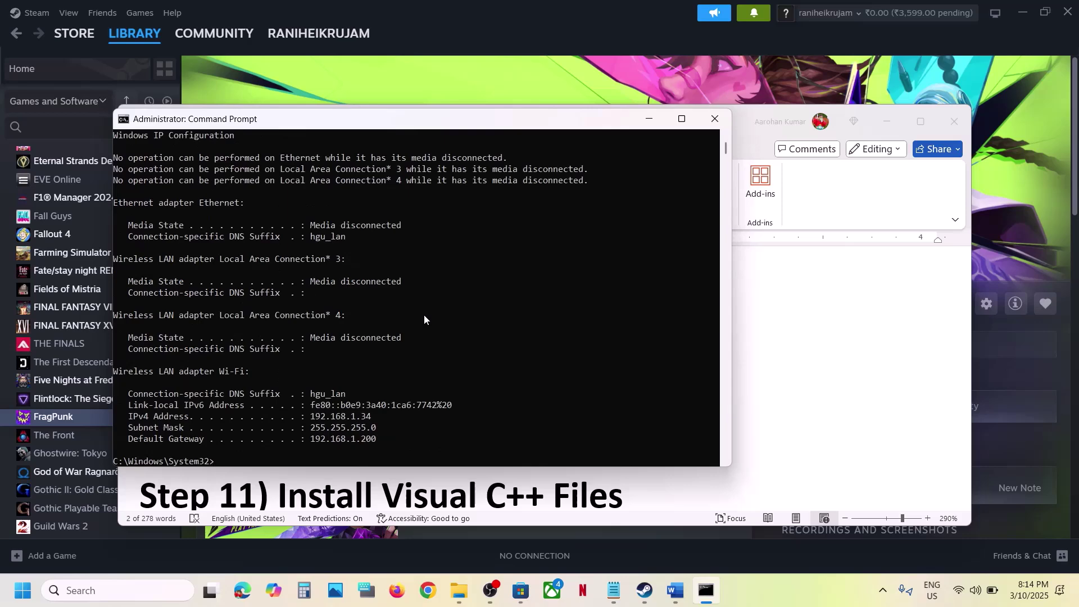
pyautogui.click(715, 119)
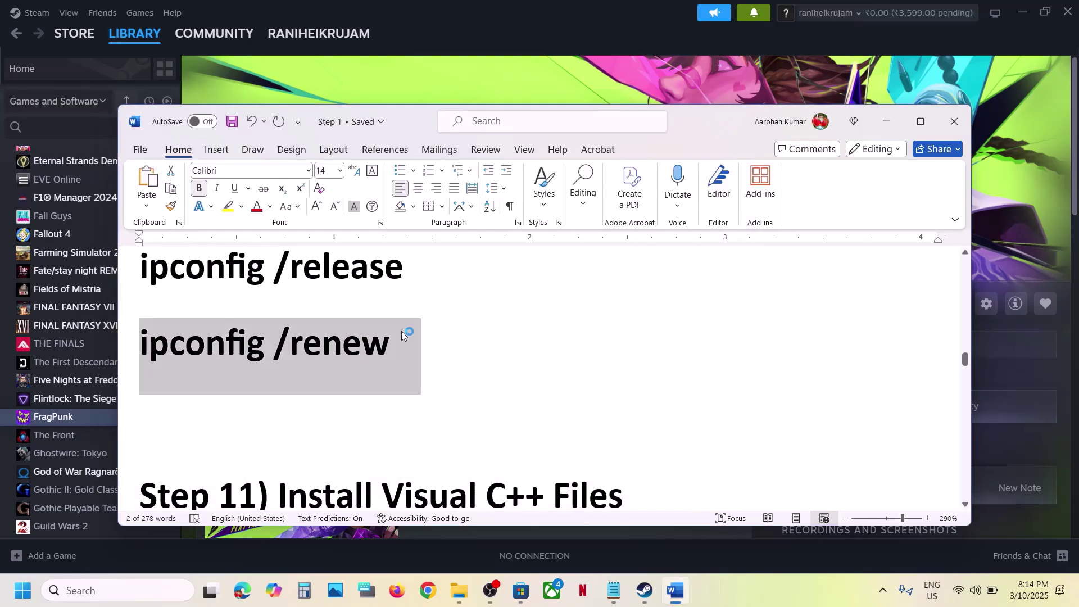
# Copy the Visual C++ link from Step 11 of the document and open it in Chrome
pyautogui.scroll(-5, 362, 358)
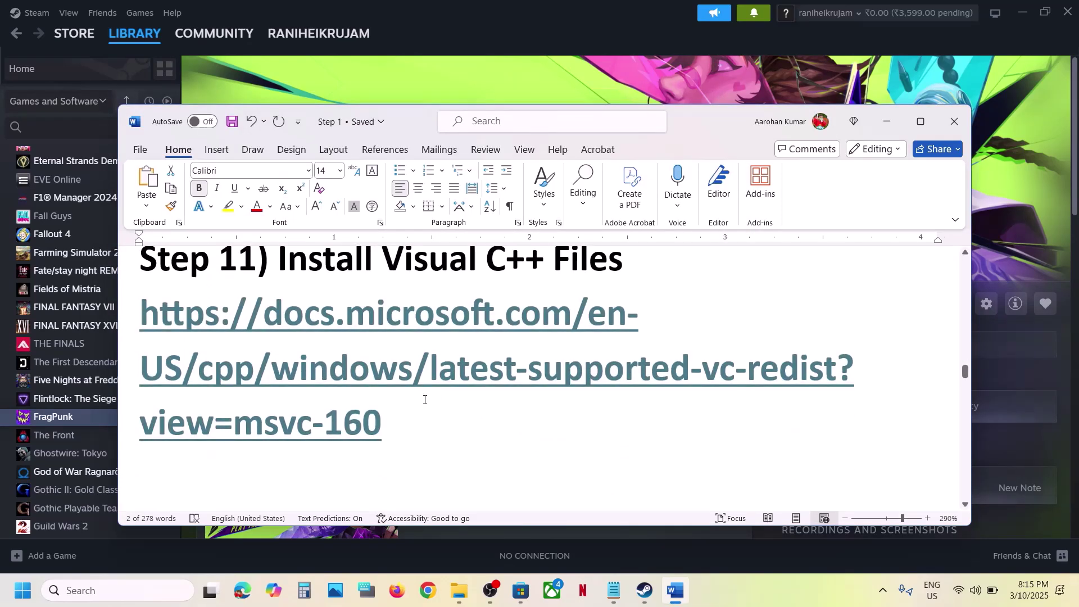
pyautogui.moveTo(425, 400); pyautogui.dragTo(117, 323)
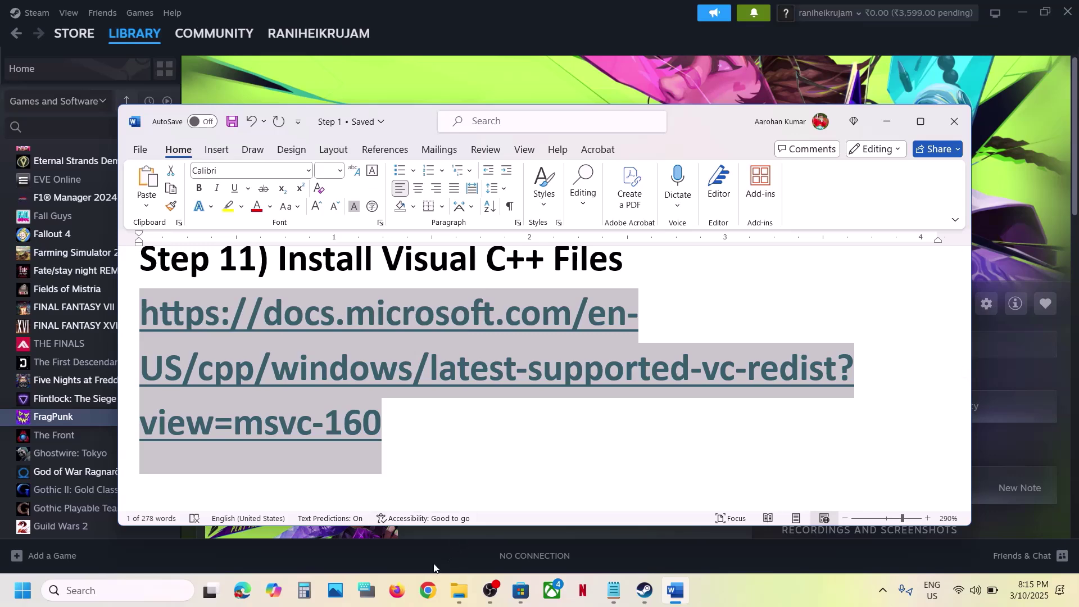
pyautogui.click(421, 594)
pyautogui.hotkey('ctrl', 'v')
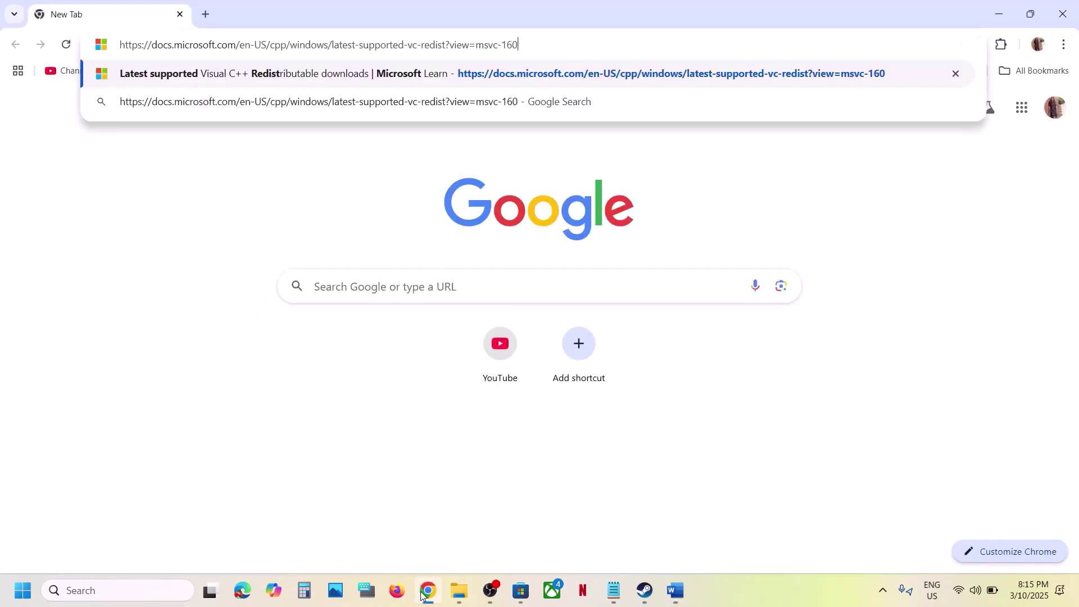
pyautogui.press('Return')
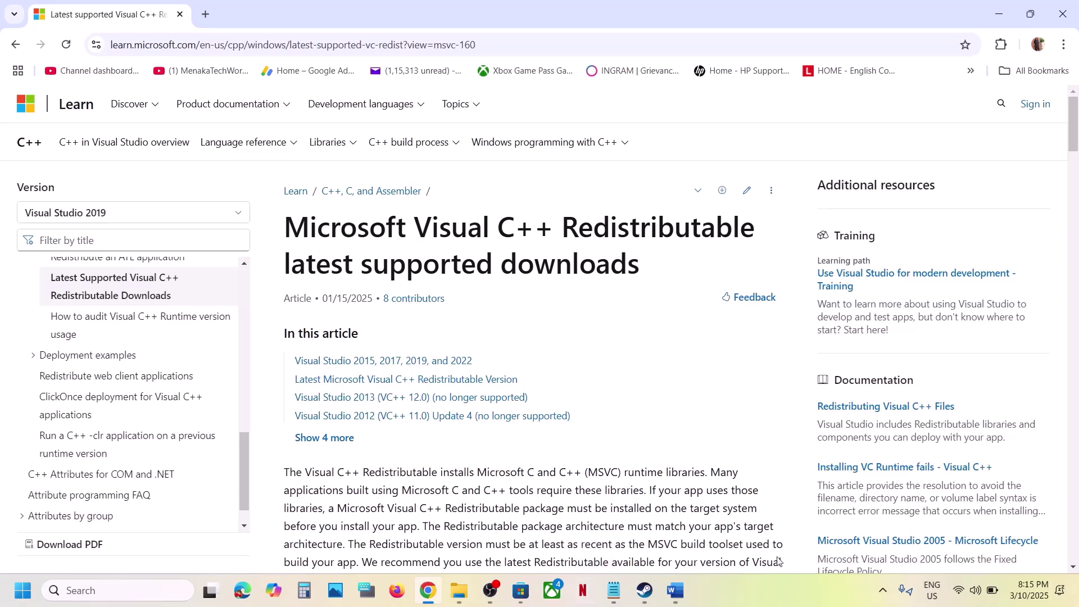
# Download the X86 Visual C++ Redistributable from the latest version table and run its setup with Repair
pyautogui.scroll(-7, 642, 493)
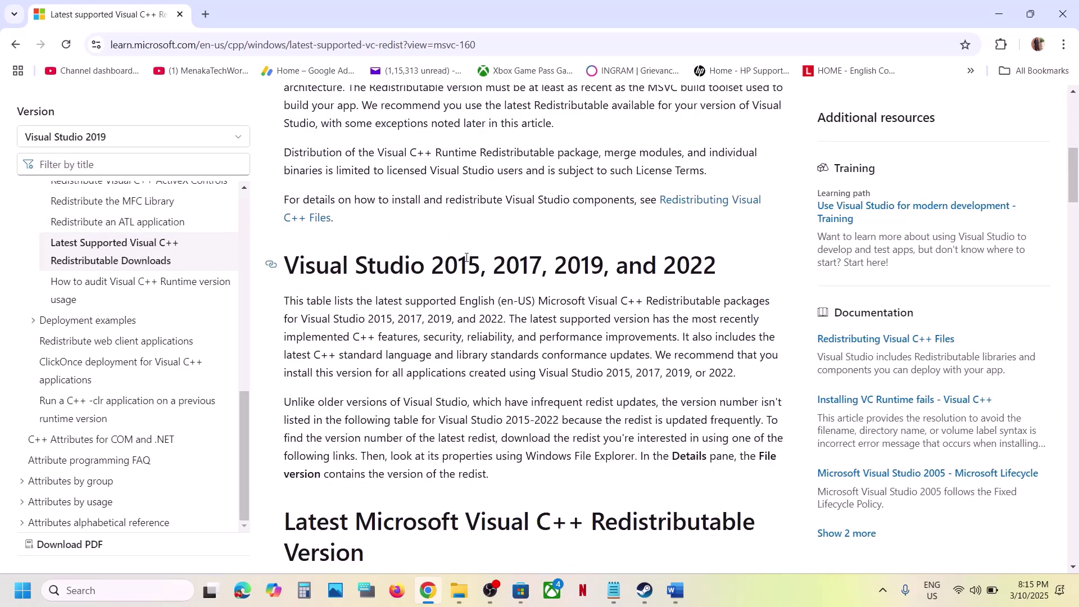
pyautogui.scroll(-8, 556, 292)
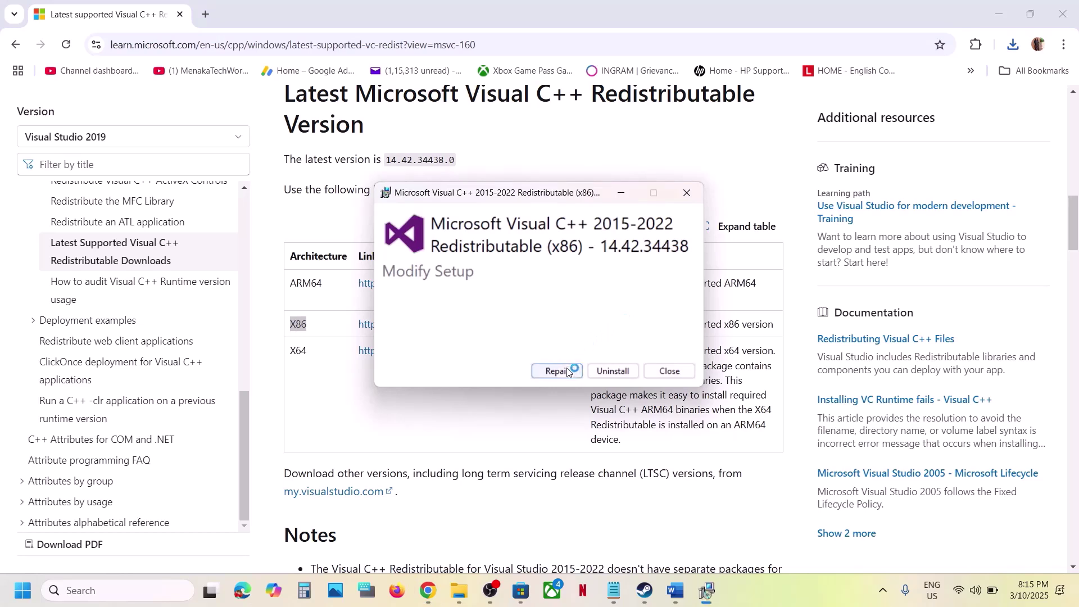
pyautogui.click(556, 372)
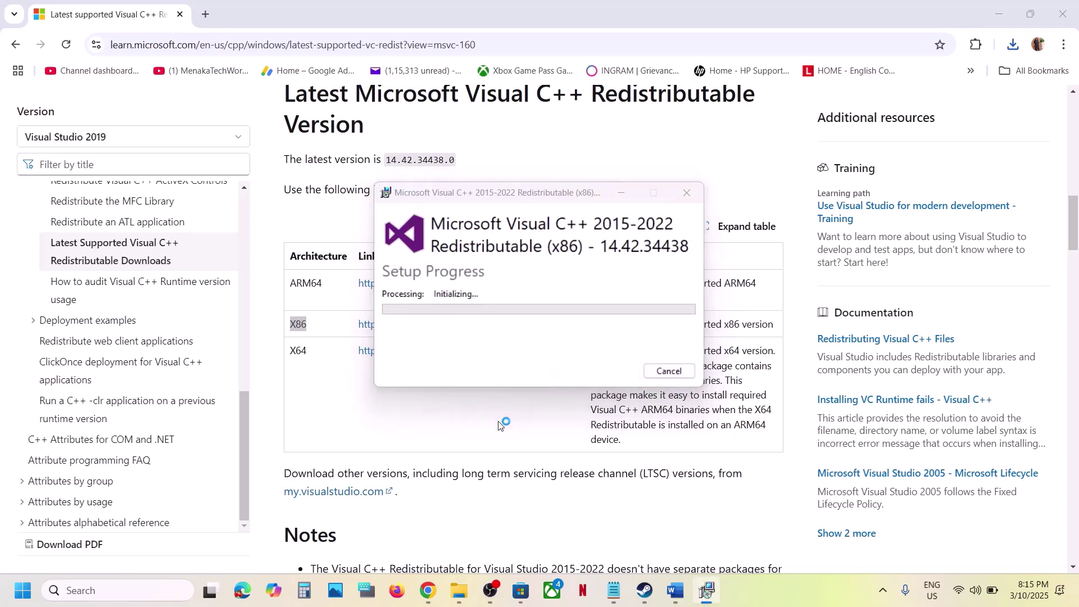
# Download the X64 Visual C++ Redistributable from the same table and run its setup with Repair
pyautogui.doubleClick(297, 351)
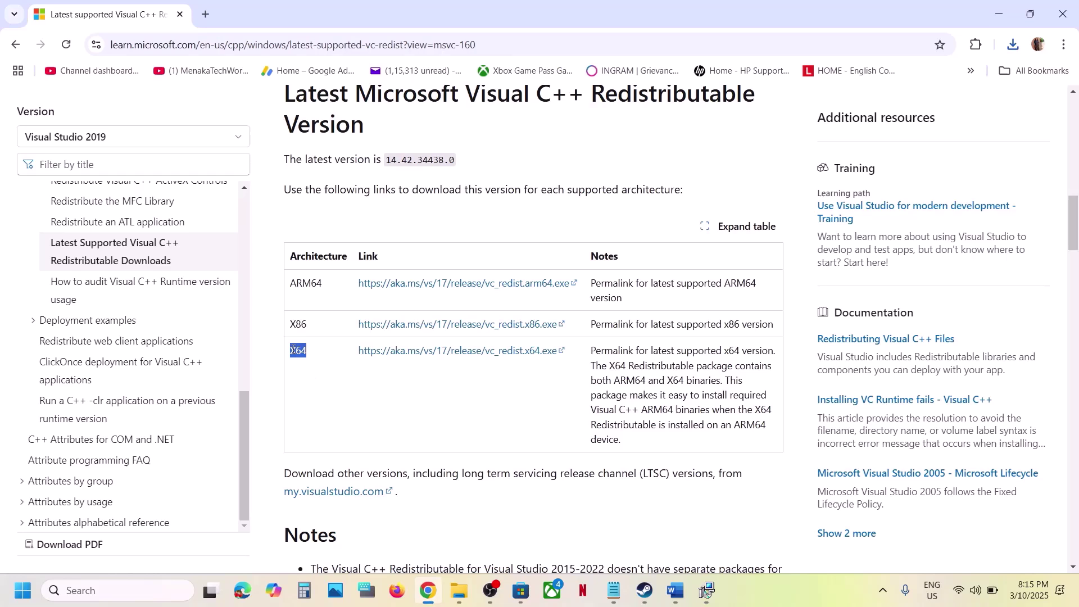
pyautogui.click(427, 355)
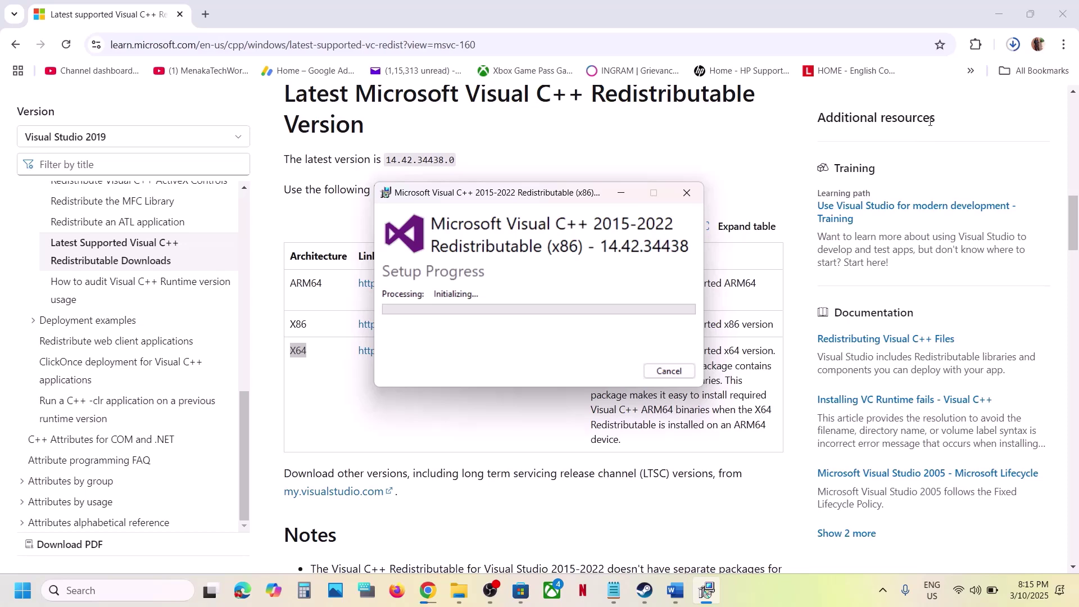
pyautogui.click(1013, 45)
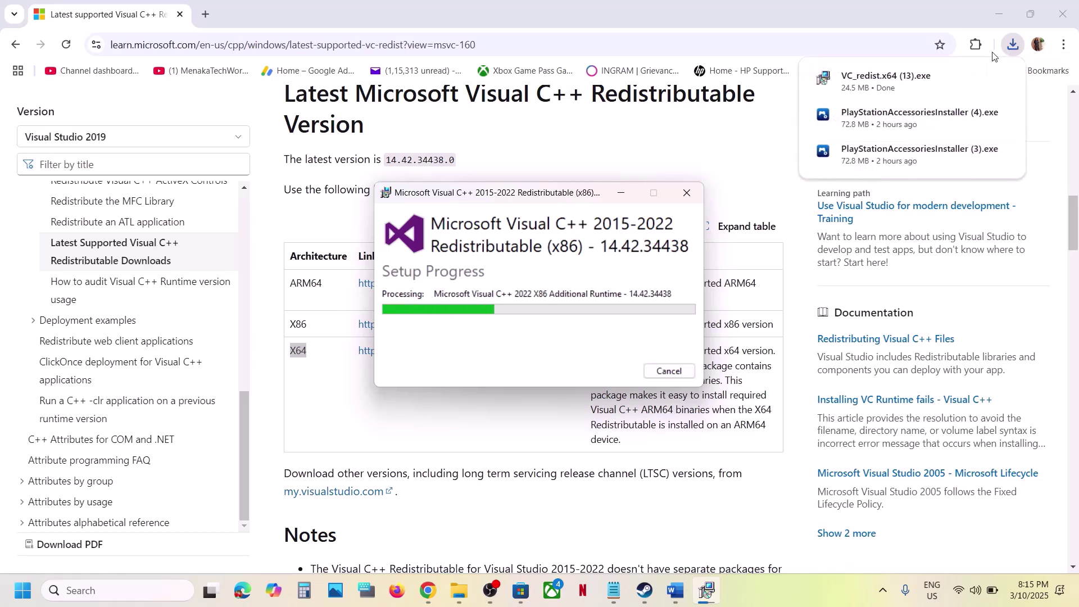
pyautogui.click(798, 163)
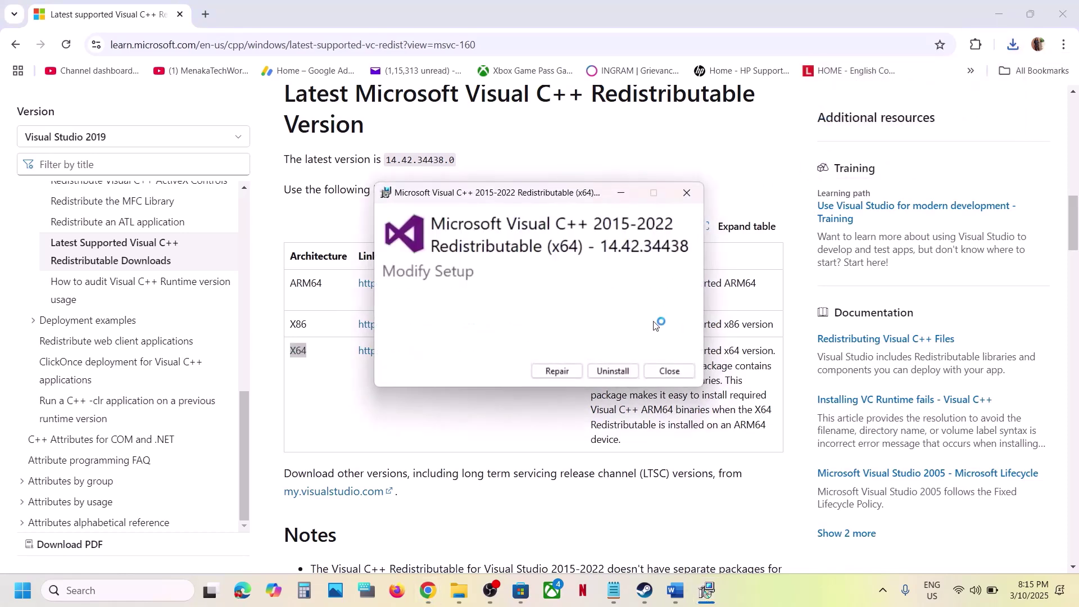
pyautogui.click(574, 371)
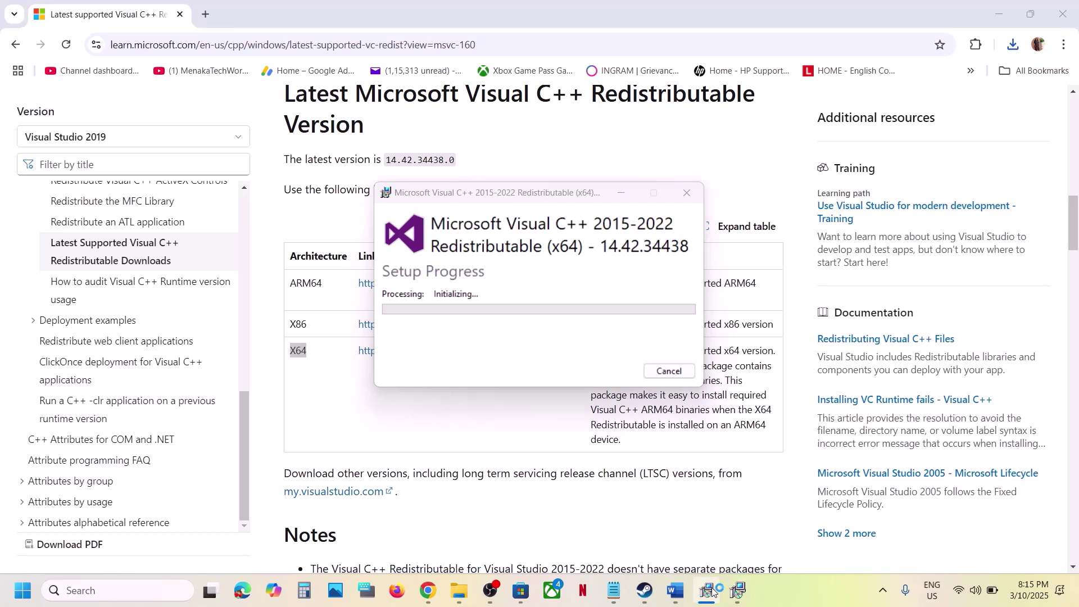
# Separate and close the completed x86 and x64 setup windows, and open the Windows power options showing Restart
pyautogui.moveTo(523, 201); pyautogui.dragTo(394, 202)
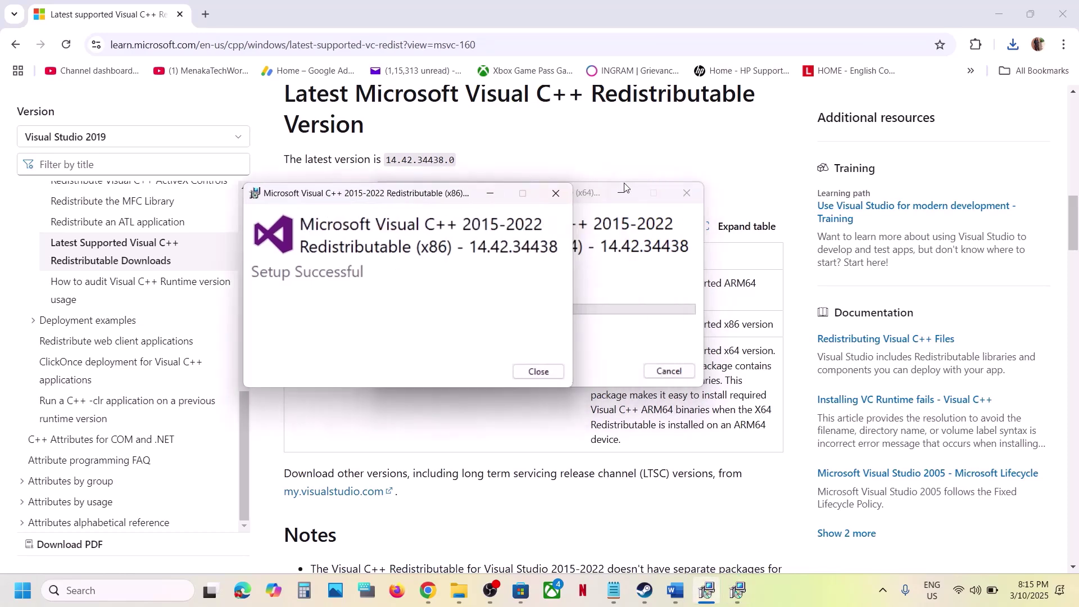
pyautogui.moveTo(585, 196); pyautogui.dragTo(835, 196)
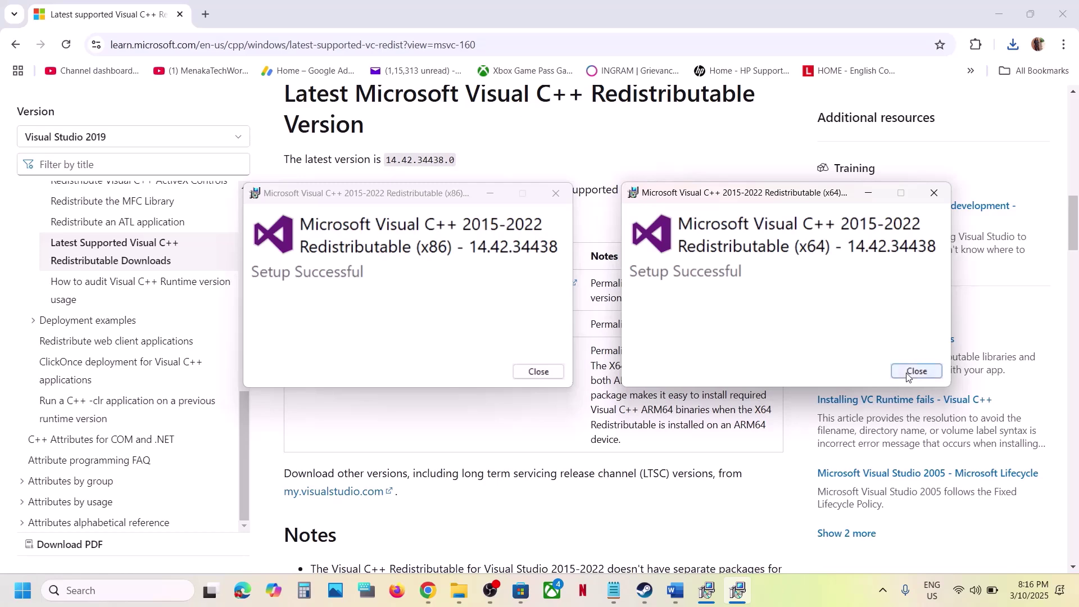
pyautogui.click(907, 376)
pyautogui.click(539, 372)
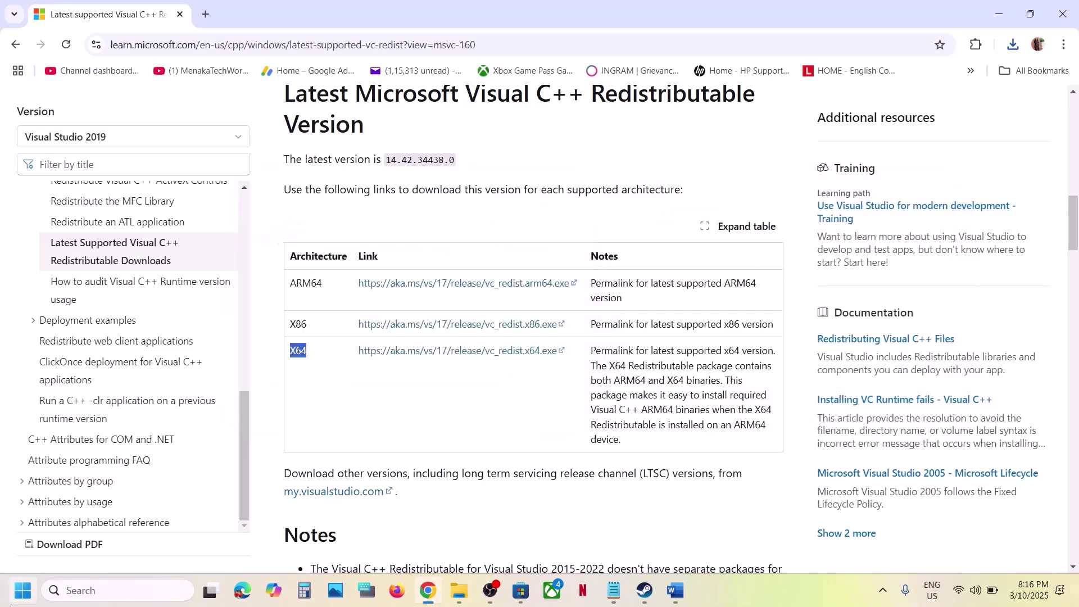
pyautogui.click(11, 605)
pyautogui.click(410, 541)
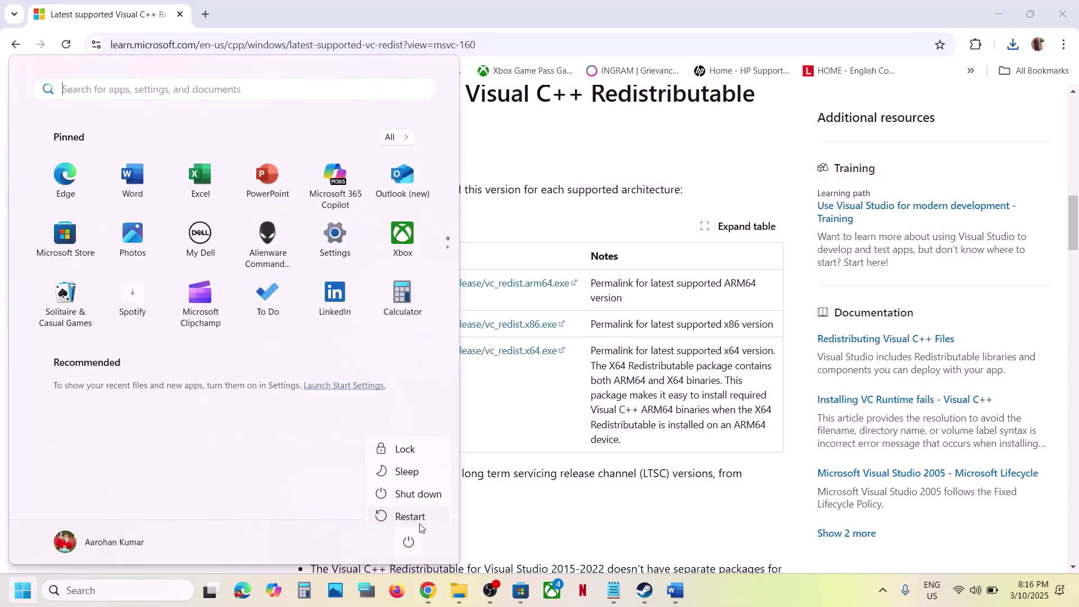
# Read Step 12 in the maximized Word document about unplugging extra devices, closing lighting and third-party software, and removing the undervolt
pyautogui.click(645, 590)
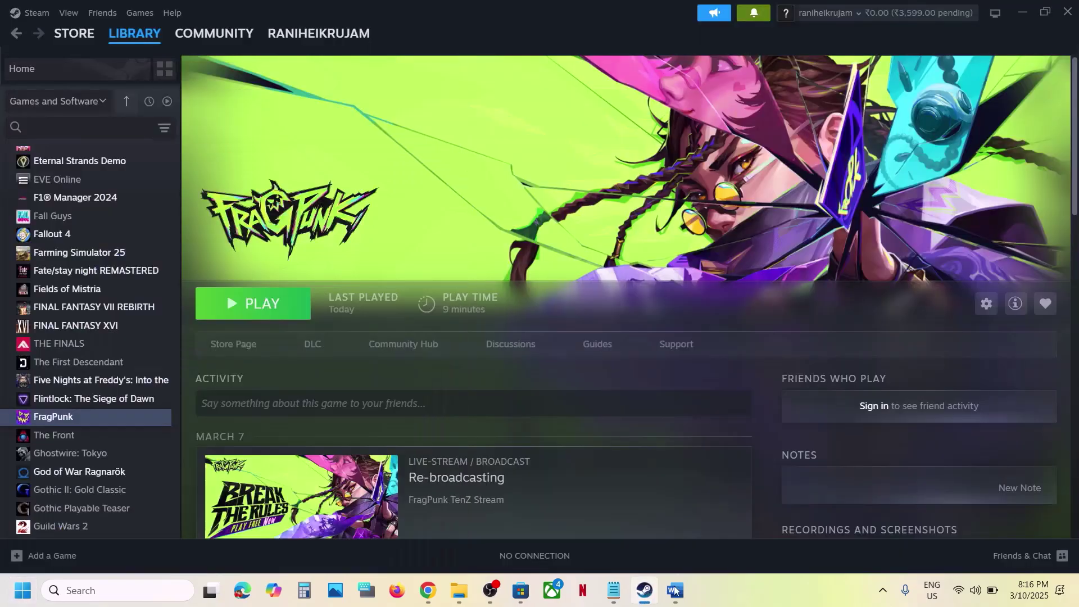
pyautogui.click(675, 590)
pyautogui.scroll(-3, 488, 412)
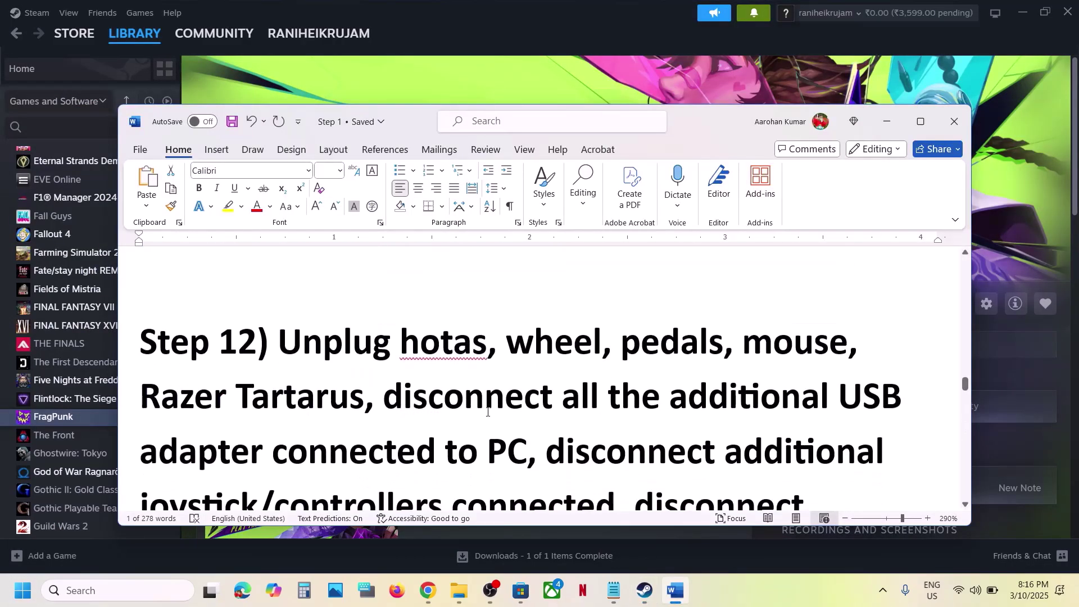
pyautogui.click(920, 121)
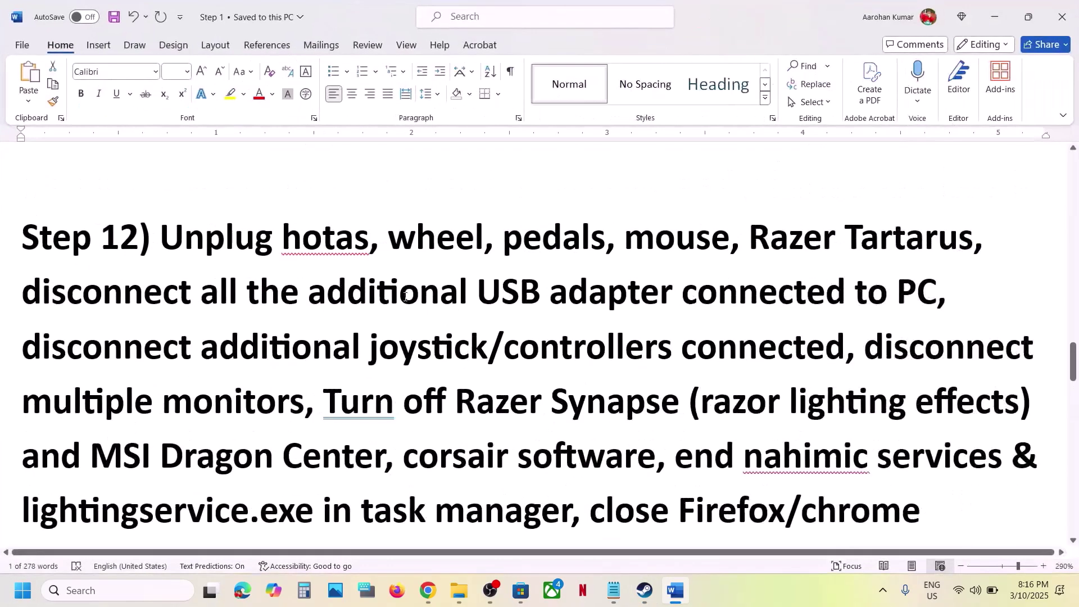
pyautogui.scroll(-1, 158, 176)
pyautogui.moveTo(158, 176); pyautogui.dragTo(757, 297)
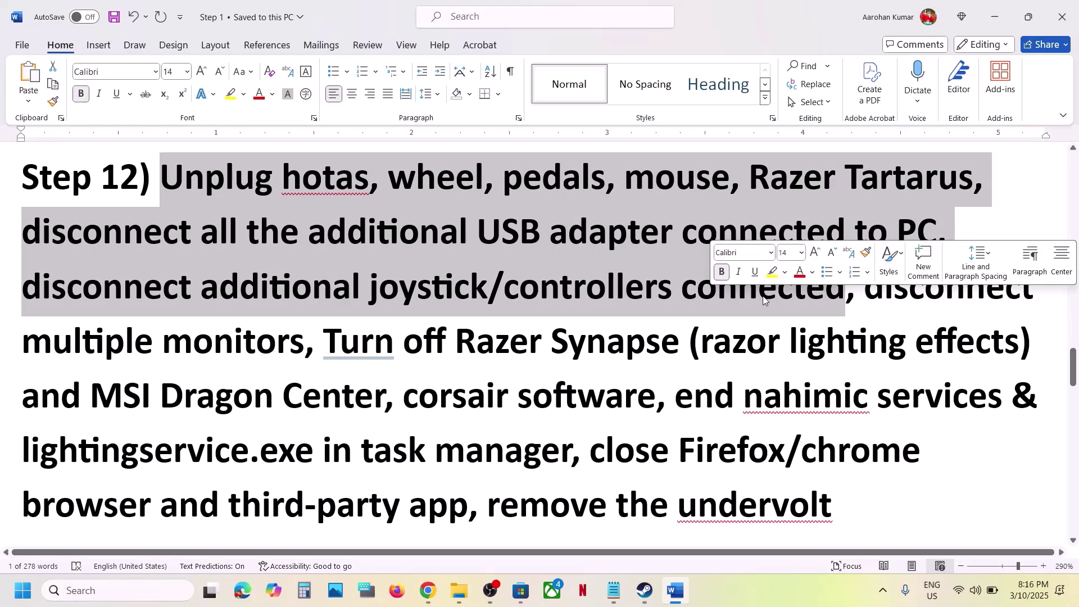
pyautogui.click(760, 296)
pyautogui.moveTo(148, 290); pyautogui.dragTo(469, 497)
pyautogui.scroll(-3, 587, 341)
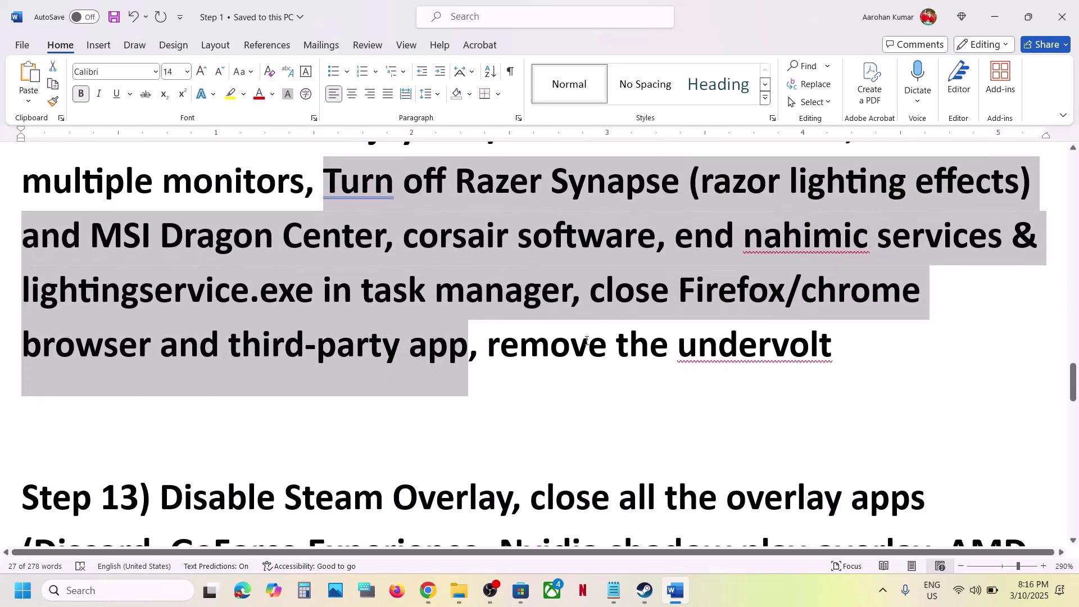
pyautogui.moveTo(491, 349); pyautogui.dragTo(826, 331)
pyautogui.scroll(-3, 362, 378)
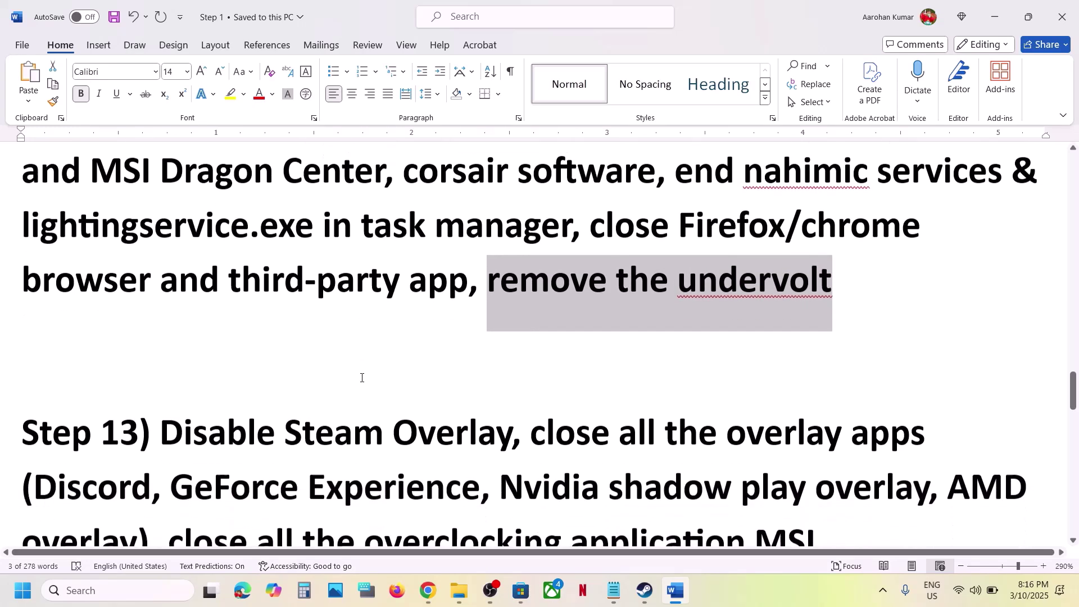
# Following Step 13, check the in-game Steam Overlay setting in FragPunk's Steam properties, and close the properties window
pyautogui.moveTo(163, 359); pyautogui.dragTo(483, 347)
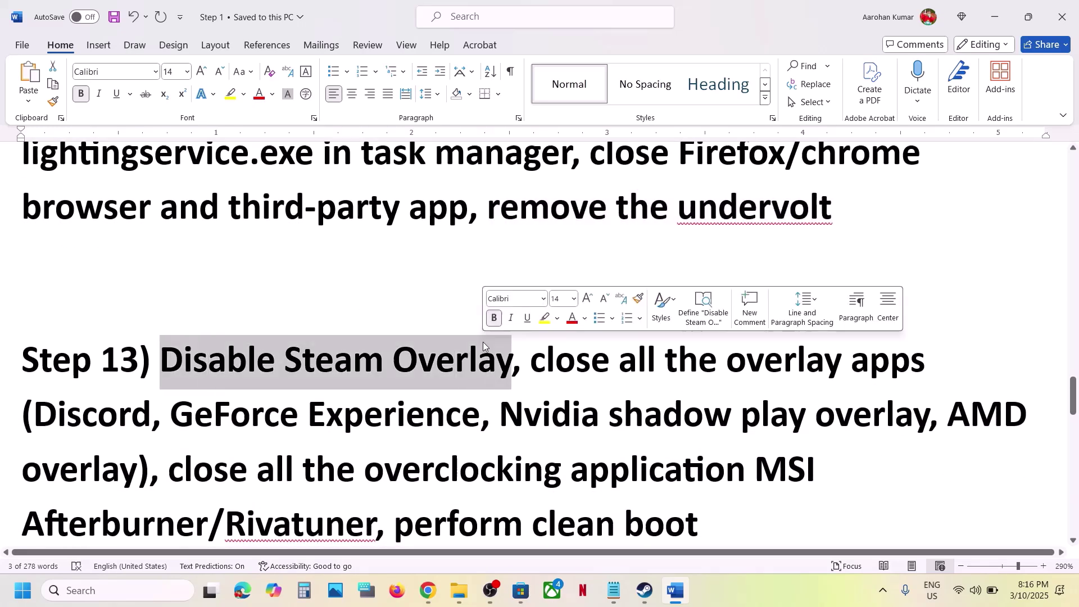
pyautogui.click(644, 590)
pyautogui.rightClick(99, 425)
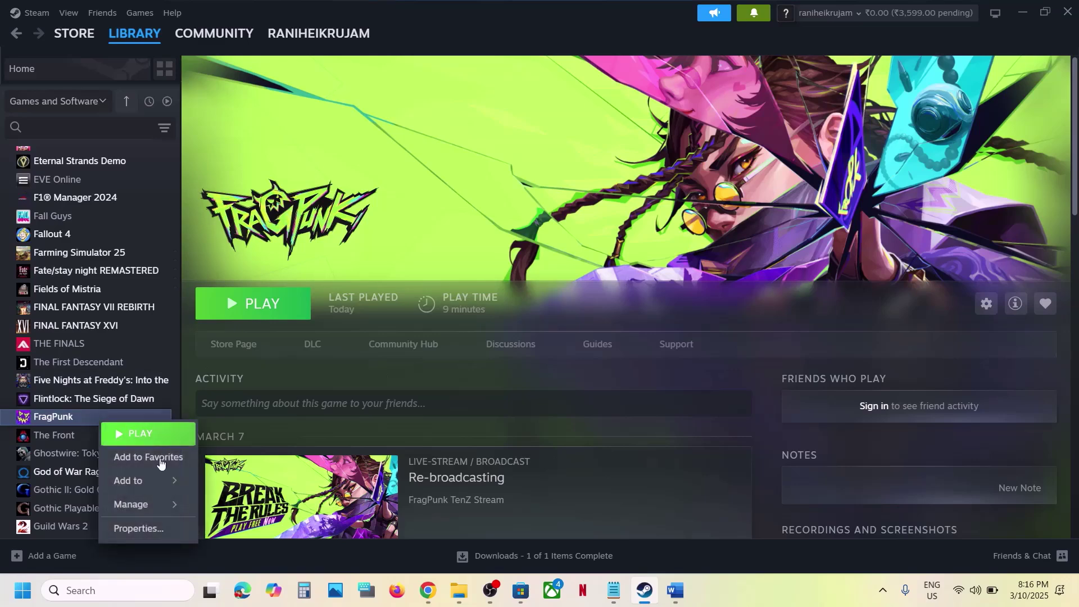
pyautogui.click(147, 525)
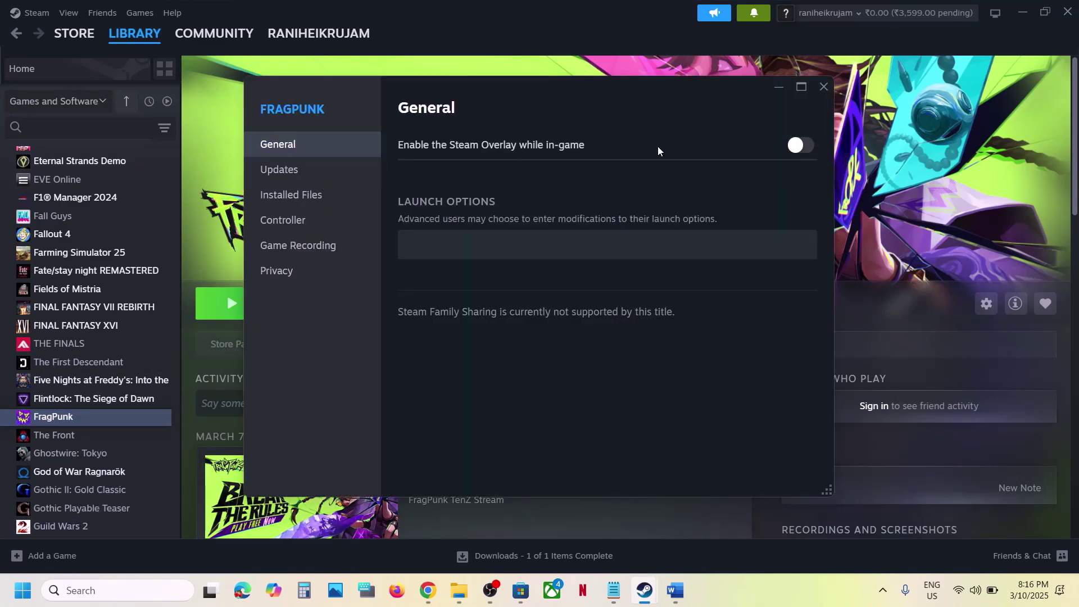
pyautogui.click(814, 83)
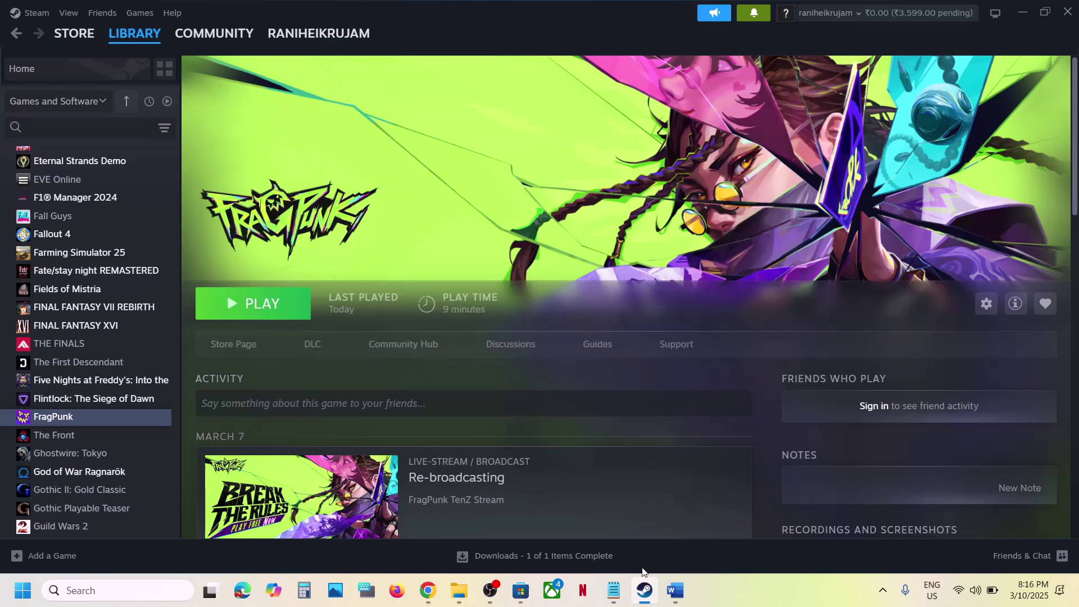
# Return to Step 13 in the Word document and review the overlay apps to close, starting with Discord
pyautogui.click(677, 590)
pyautogui.scroll(-2, 558, 335)
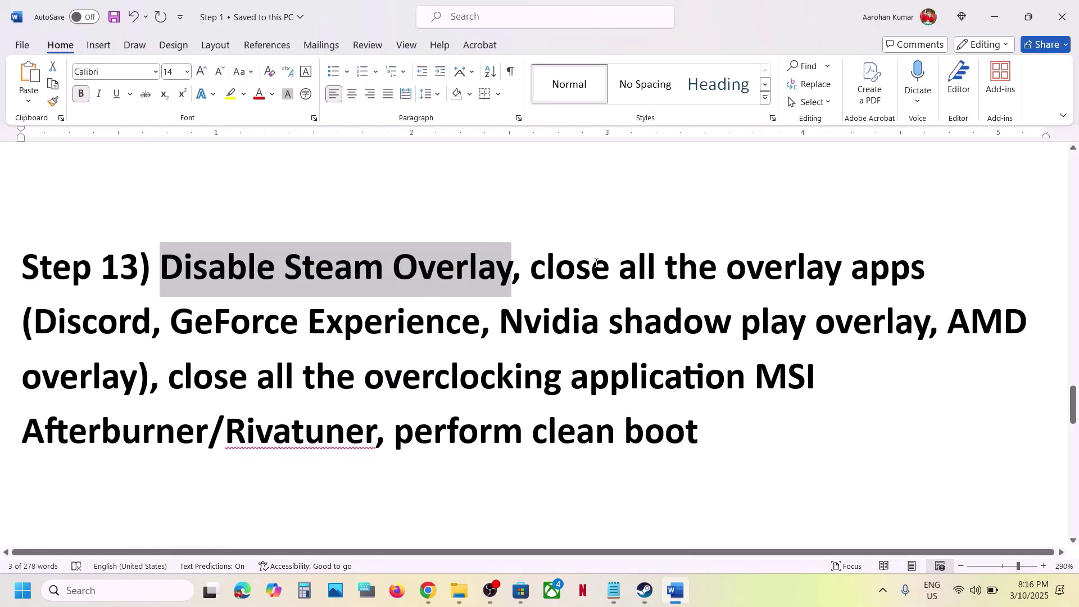
pyautogui.doubleClick(73, 326)
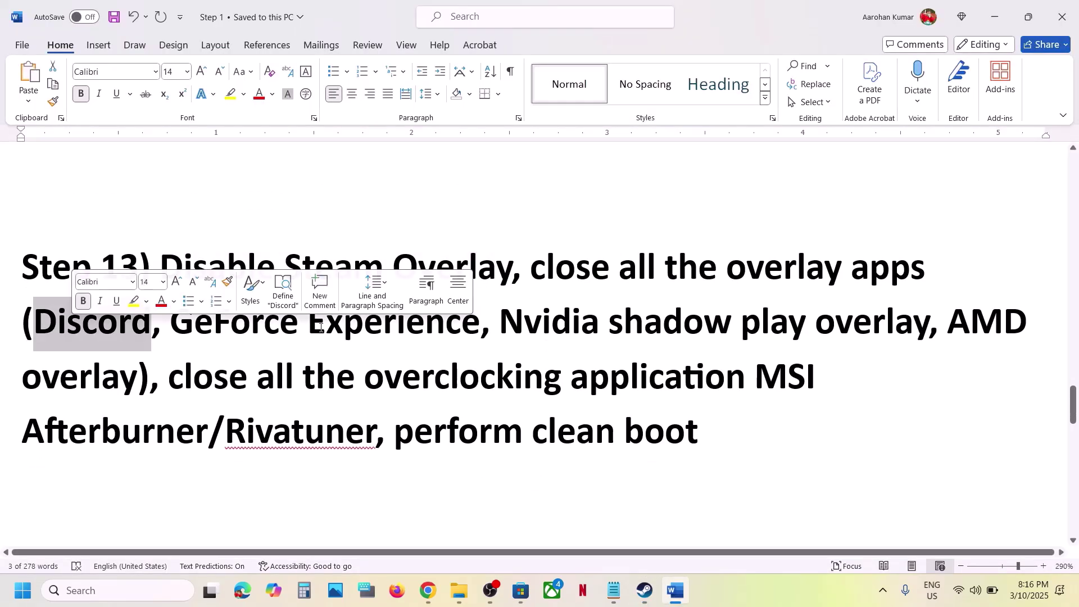
# Try to open the NVIDIA app from Windows search, and dismiss its problem dialog
pyautogui.click(133, 591)
pyautogui.write('v')
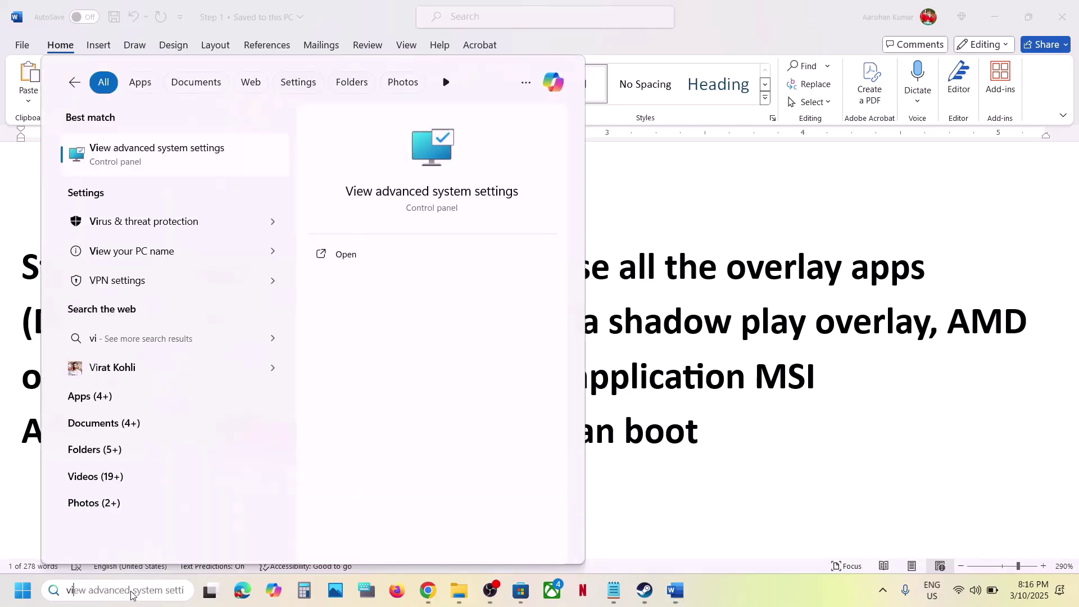
pyautogui.press('BackSpace')
pyautogui.write('n')
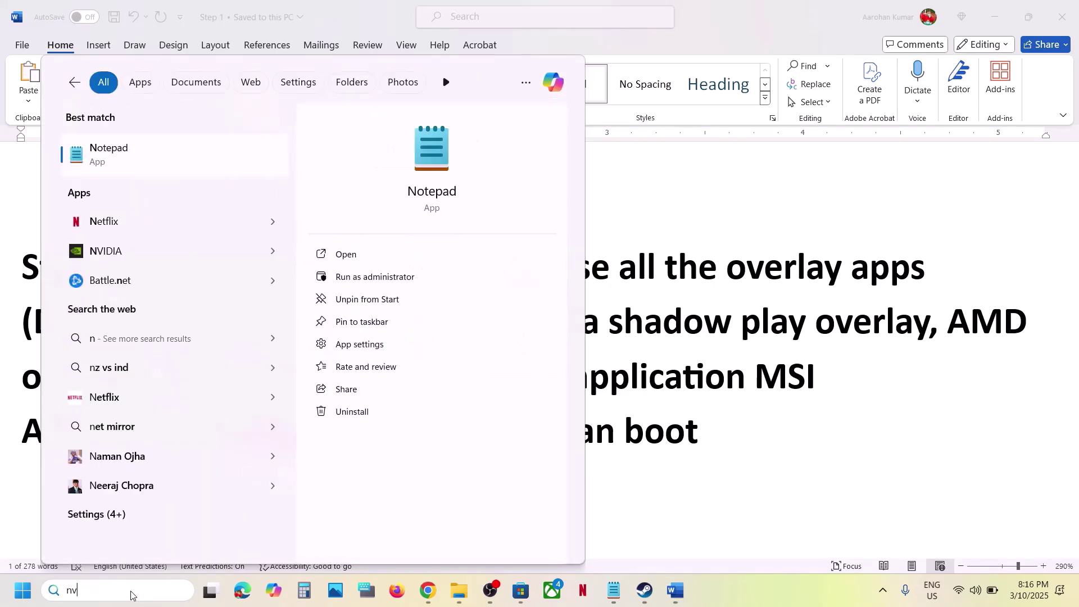
pyautogui.write('v')
pyautogui.press('Return')
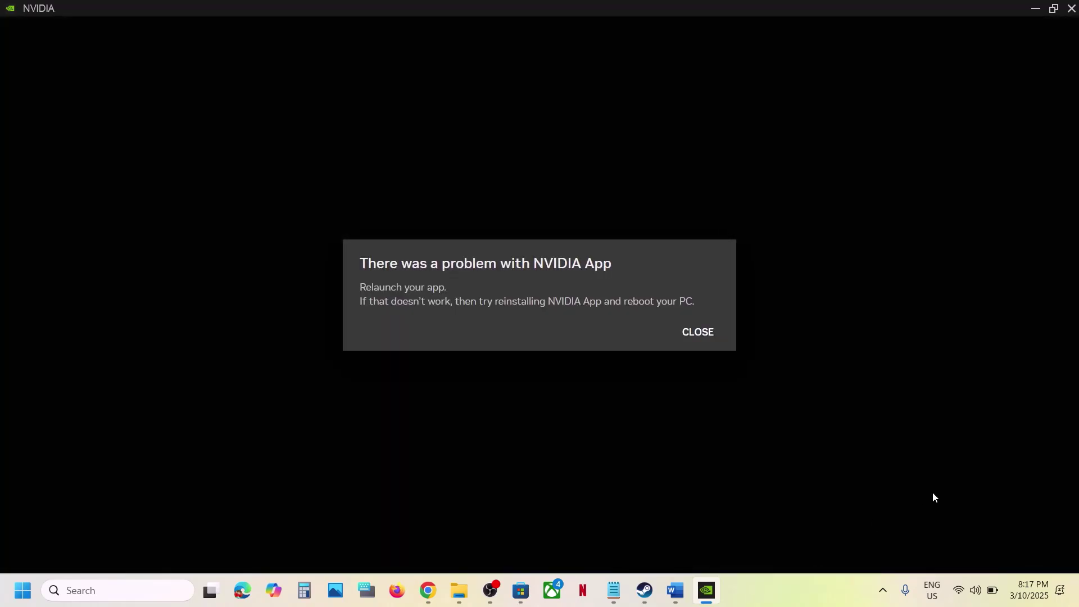
pyautogui.click(699, 338)
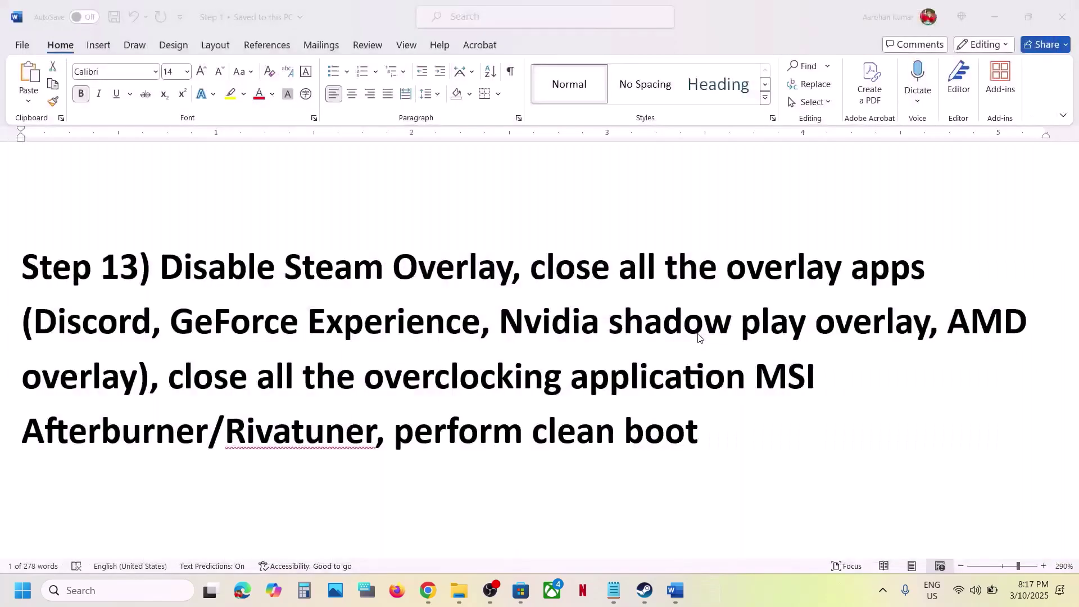
# Relaunch the NVIDIA app and minimize its window to return to the Word document
pyautogui.click(150, 597)
pyautogui.write('nvi')
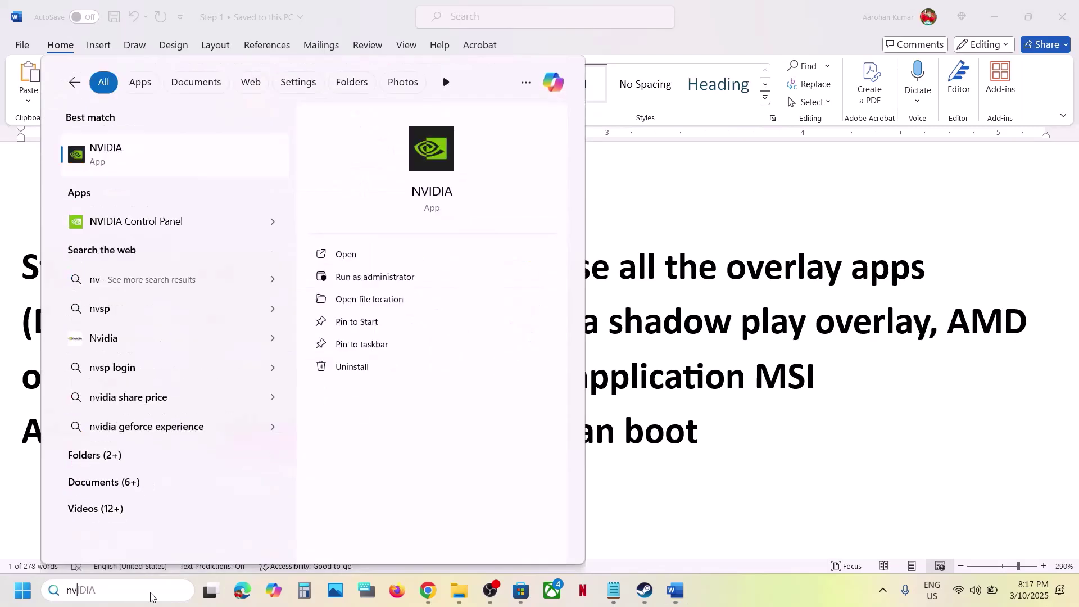
pyautogui.press('Return')
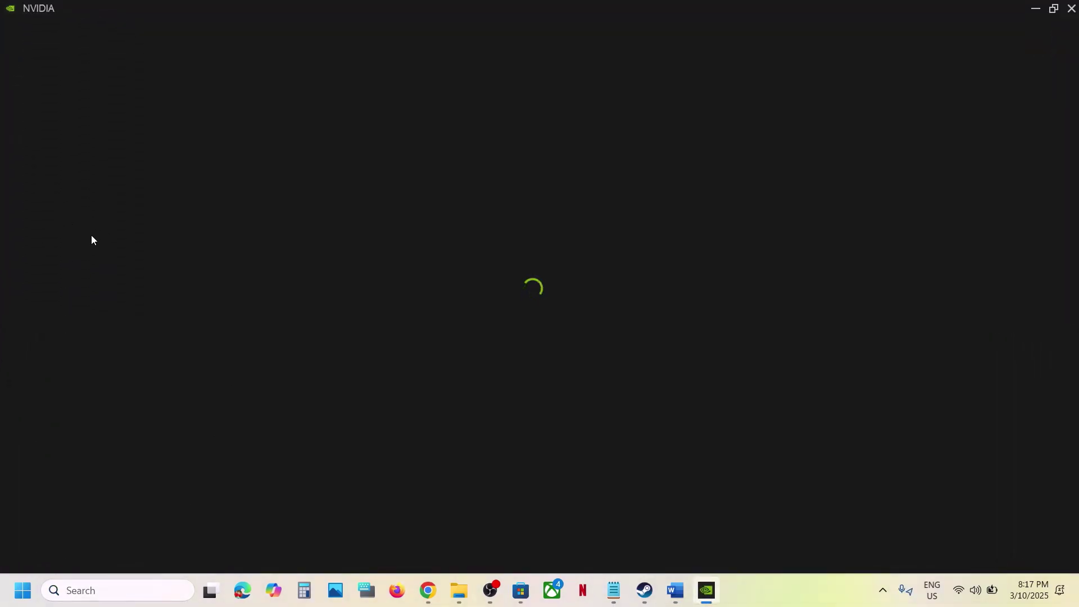
pyautogui.click(1036, 8)
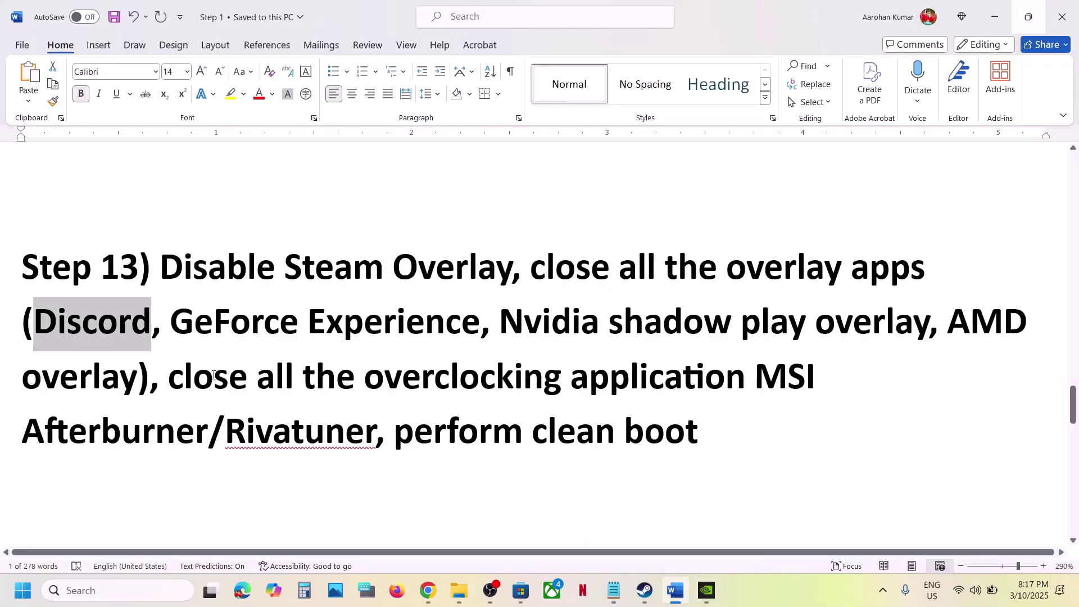
# Review Step 13's note on closing overclocking applications, and launch MSI Afterburner using the name copied from it
pyautogui.moveTo(177, 384); pyautogui.dragTo(653, 380)
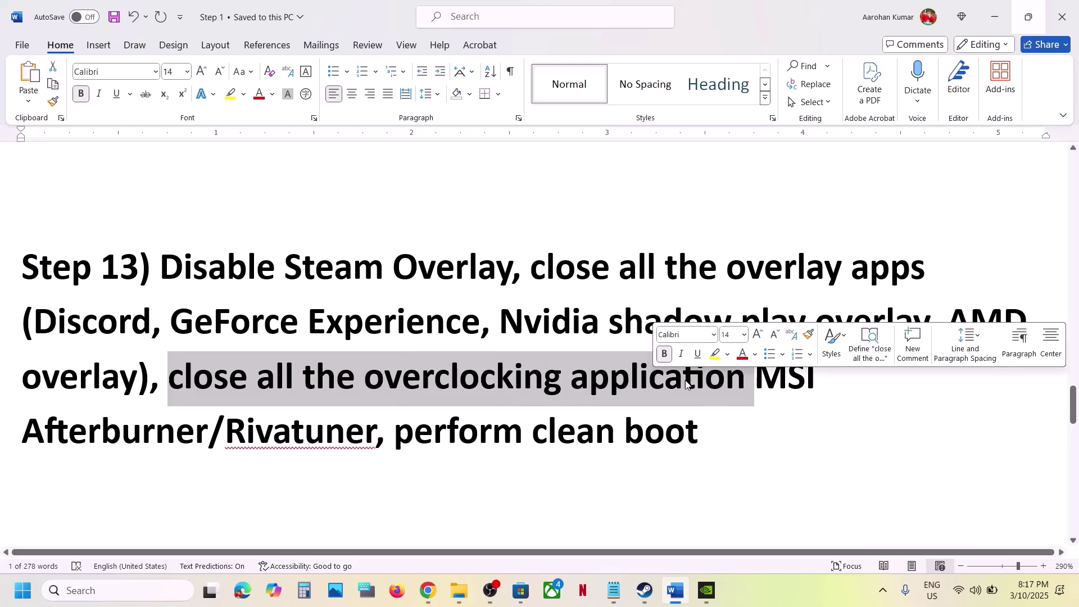
pyautogui.click(652, 423)
pyautogui.moveTo(760, 371); pyautogui.dragTo(208, 436)
pyautogui.hotkey('ctrl', 'c')
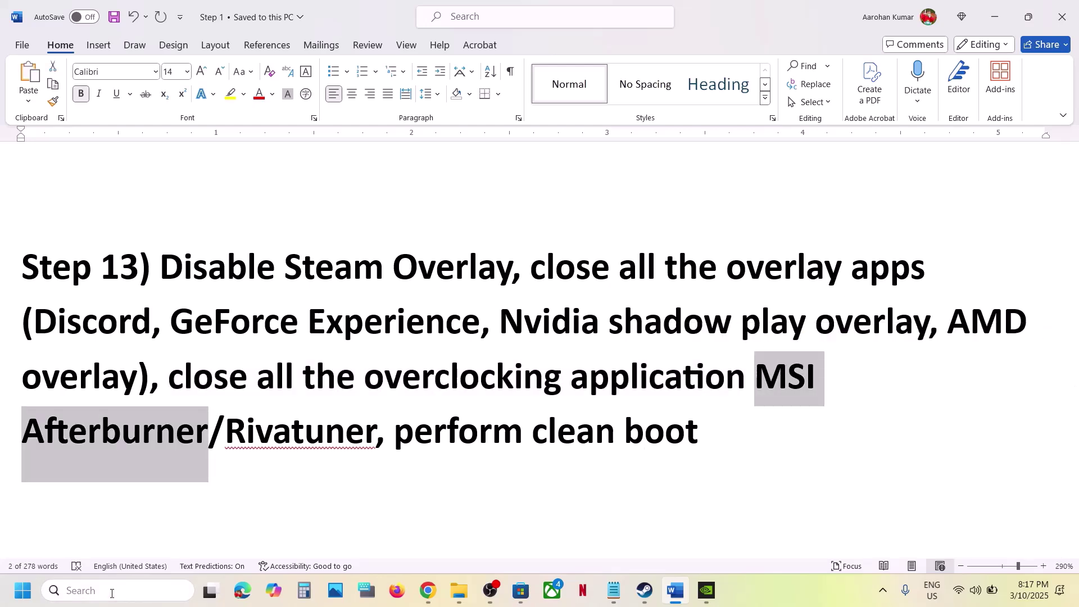
pyautogui.click(118, 585)
pyautogui.hotkey('ctrl', 'v')
pyautogui.press('Return')
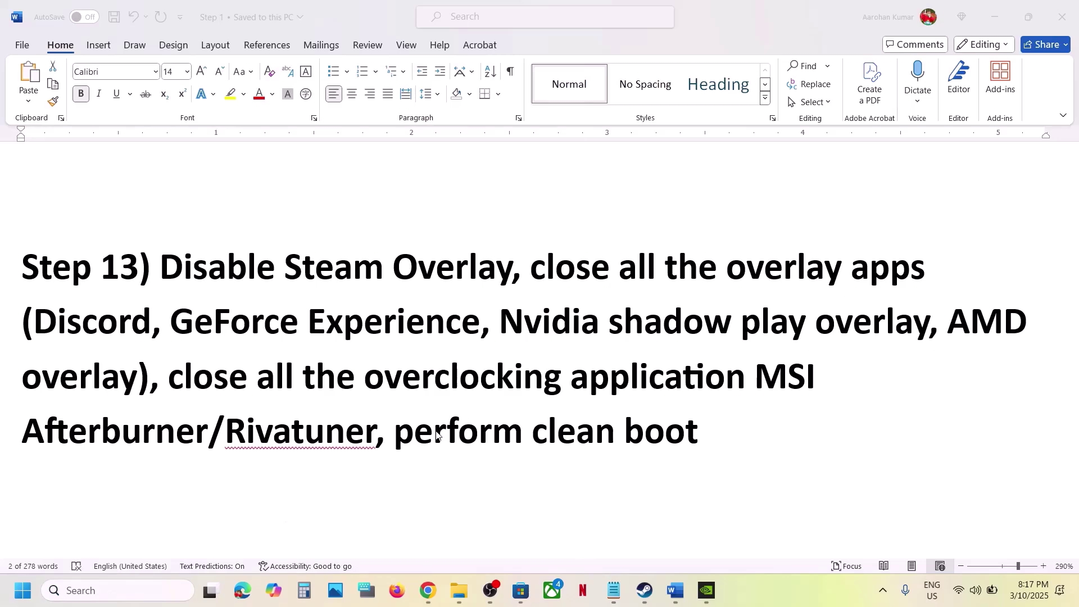
# Copy "Rivatuner" from Step 13 and look it up in Windows search
pyautogui.doubleClick(330, 437)
pyautogui.hotkey('ctrl', 'c')
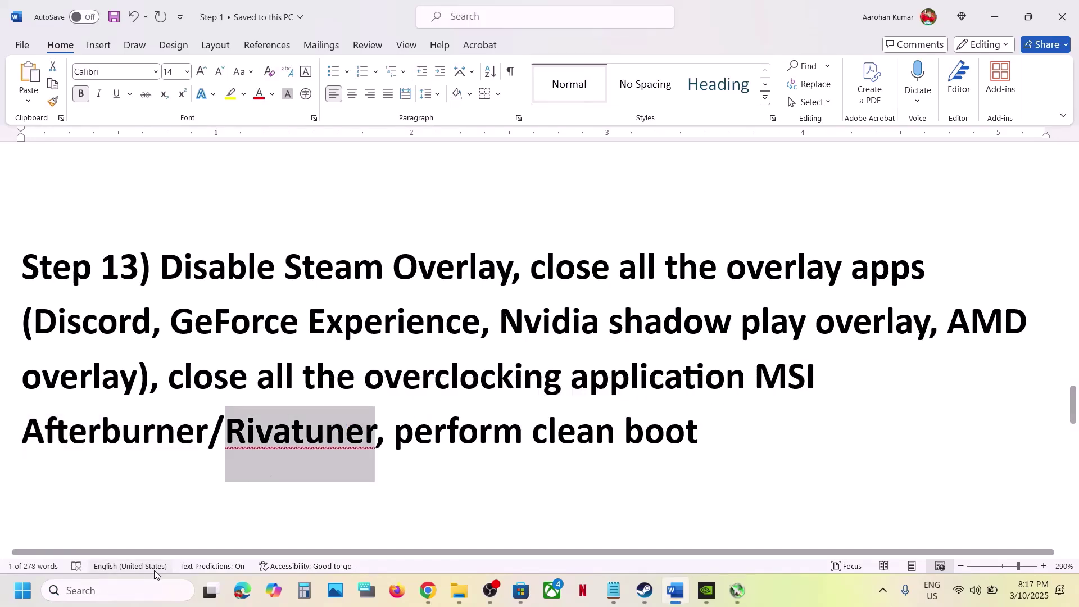
pyautogui.click(133, 595)
pyautogui.hotkey('ctrl', 'v')
pyautogui.press('Escape')
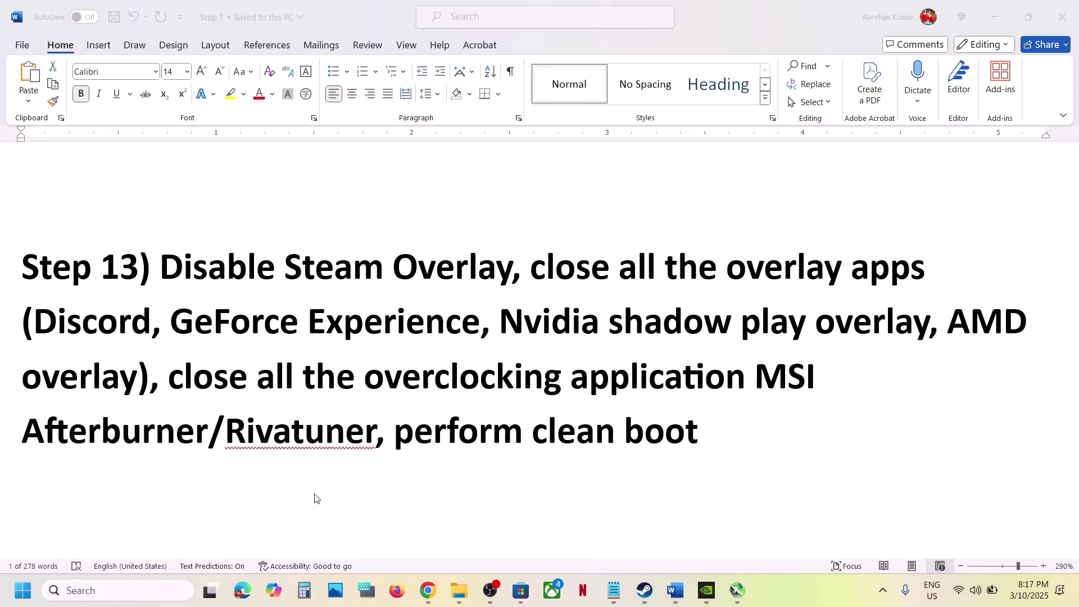
# Dismiss the MSI Afterburner window, and close the background MSI Afterburner and RivaTuner apps from the hidden system tray
pyautogui.click(883, 590)
pyautogui.click(738, 590)
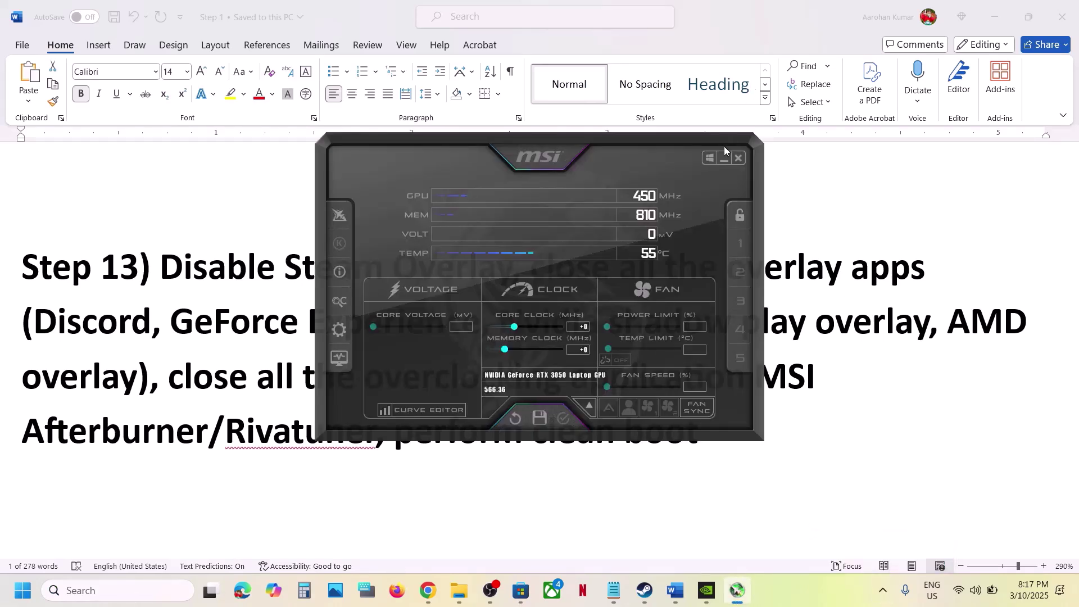
pyautogui.click(737, 590)
pyautogui.click(883, 590)
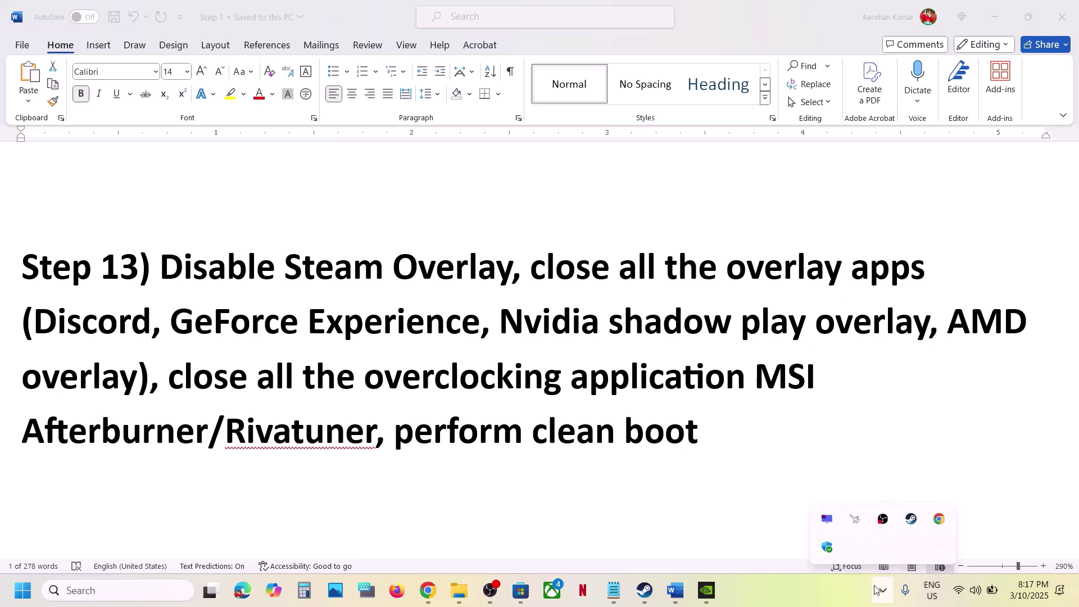
pyautogui.rightClick(854, 519)
pyautogui.click(889, 507)
pyautogui.rightClick(831, 558)
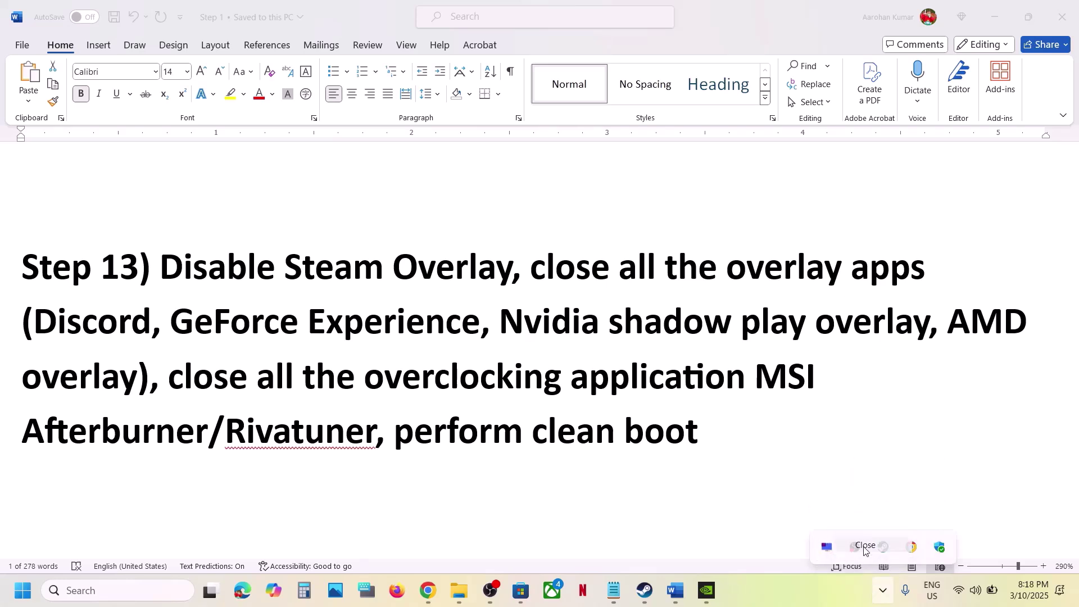
pyautogui.click(860, 544)
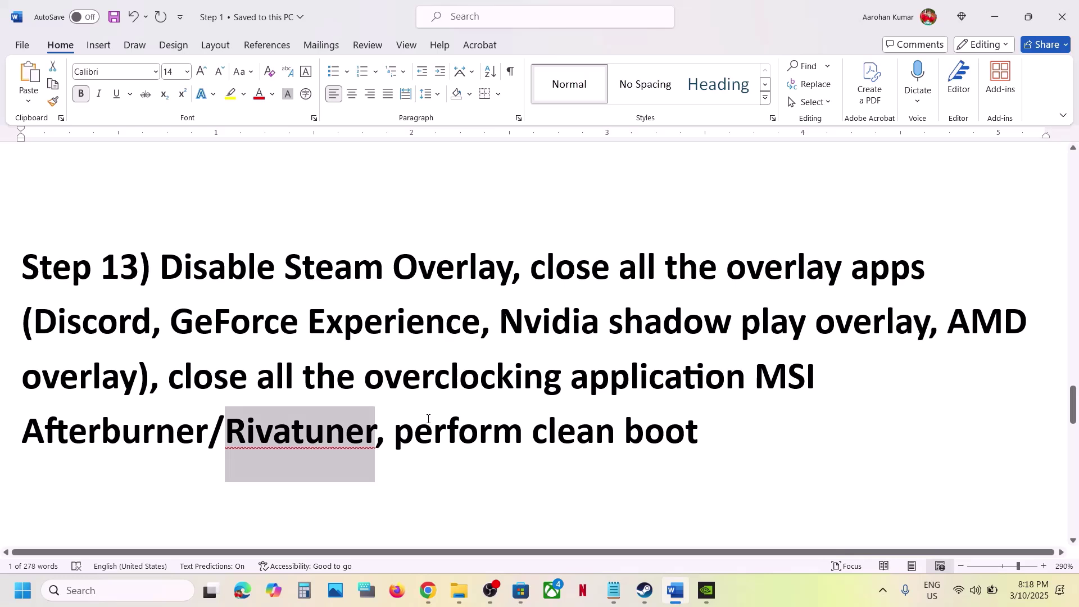
# For Step 13's clean boot, hide all Microsoft services in the System Configuration services list and confirm the dialog
pyautogui.moveTo(433, 424); pyautogui.dragTo(699, 433)
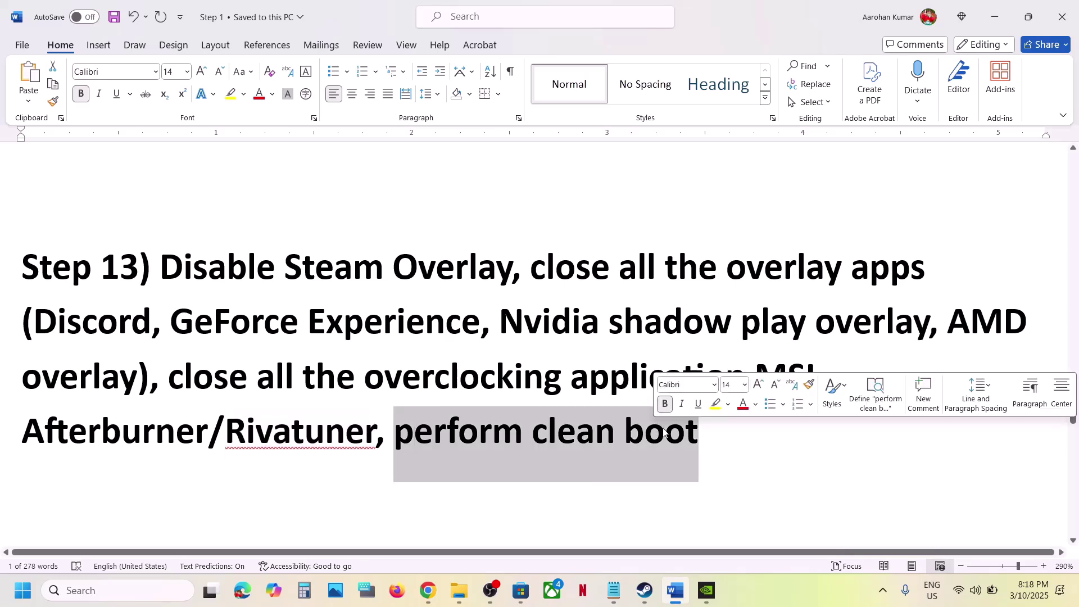
pyautogui.click(167, 592)
pyautogui.write('system')
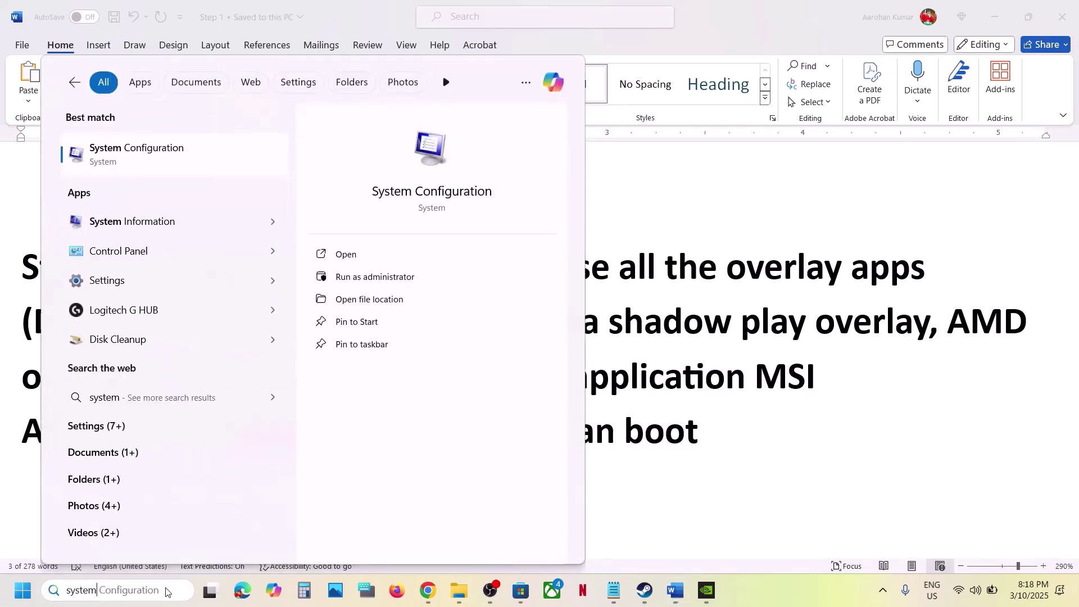
pyautogui.press('Right')
pyautogui.click(208, 163)
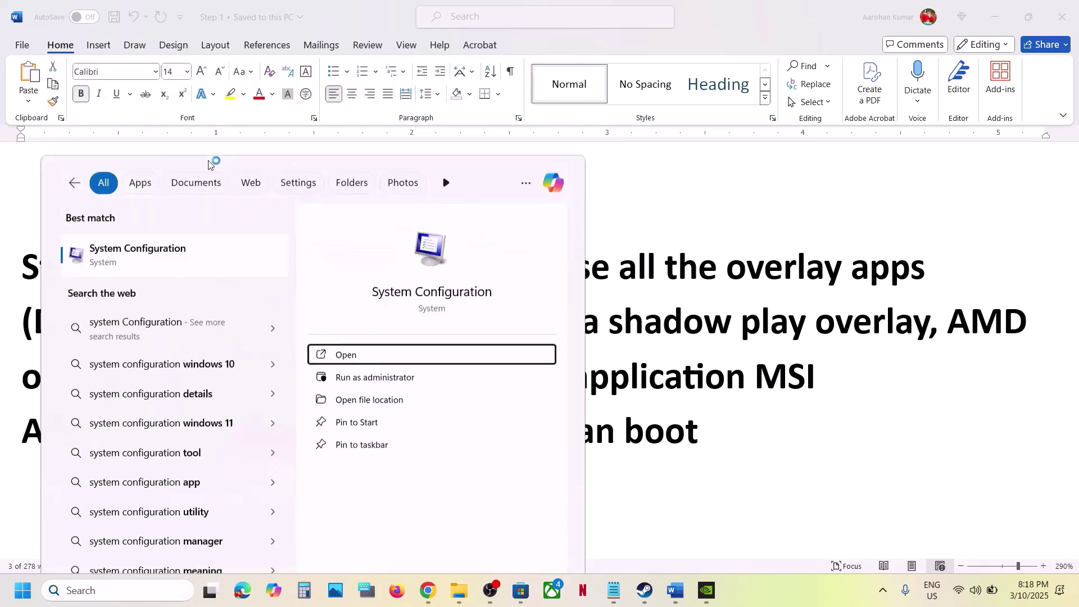
pyautogui.click(442, 191)
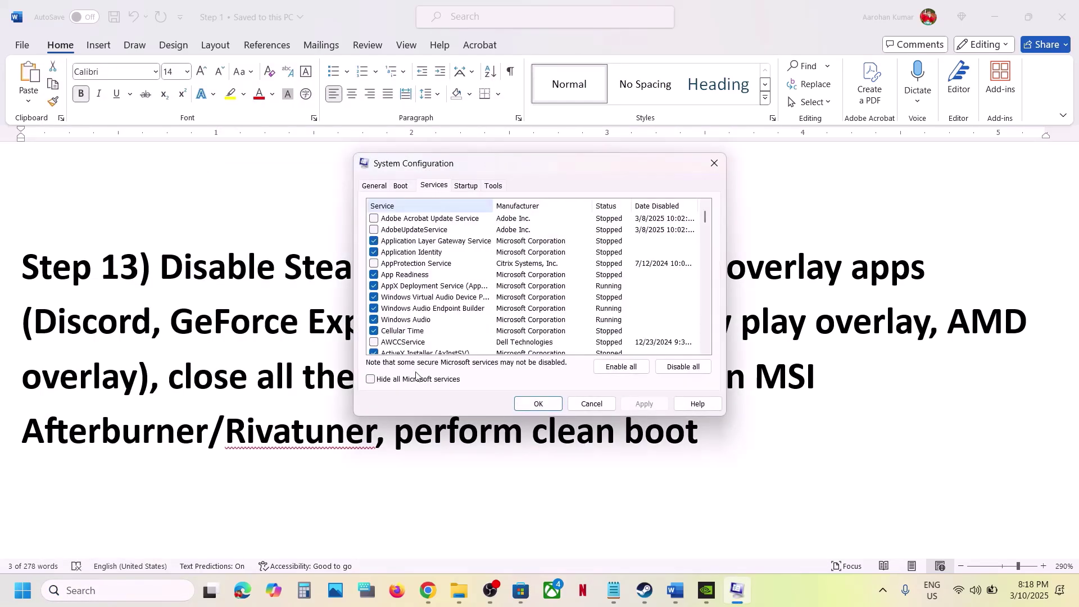
pyautogui.click(371, 379)
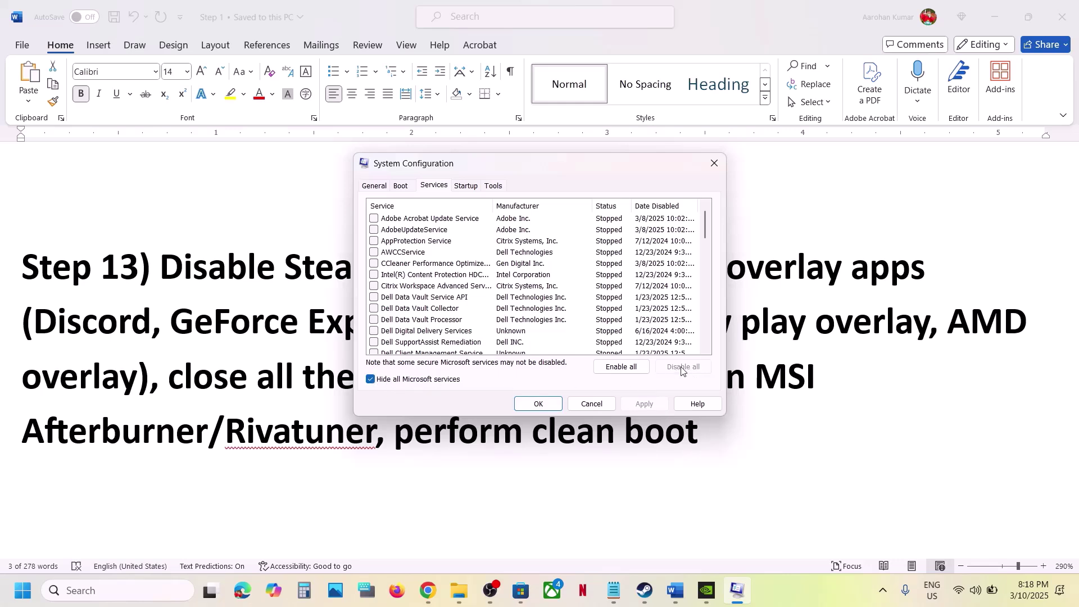
pyautogui.click(554, 403)
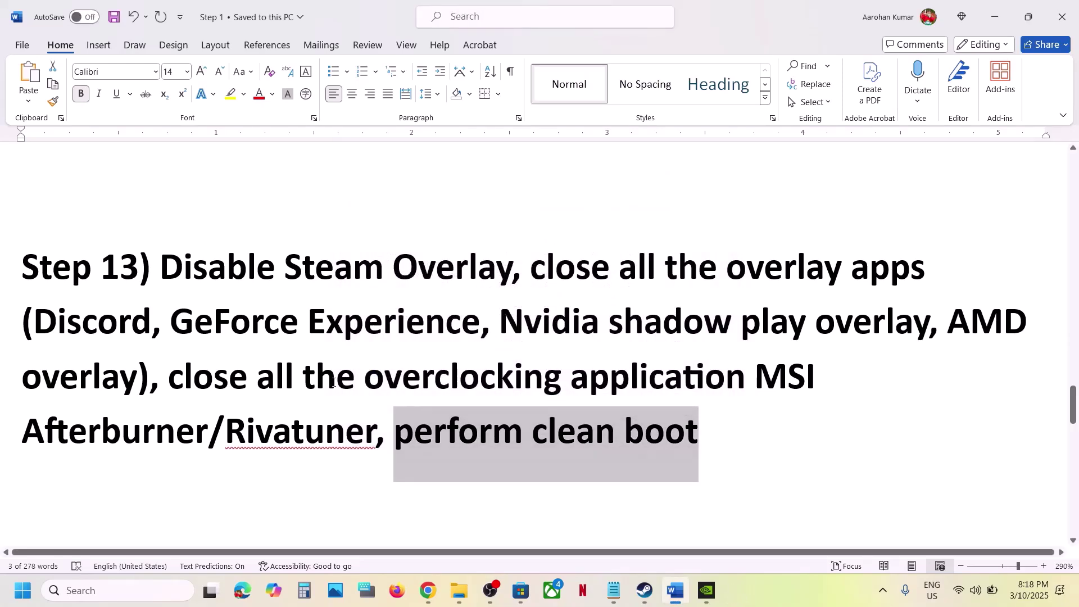
# Copy "AMD 25.2.1 Optional Update" from Step 14 and search for it on Google in a new Chrome window
pyautogui.scroll(-5, 333, 382)
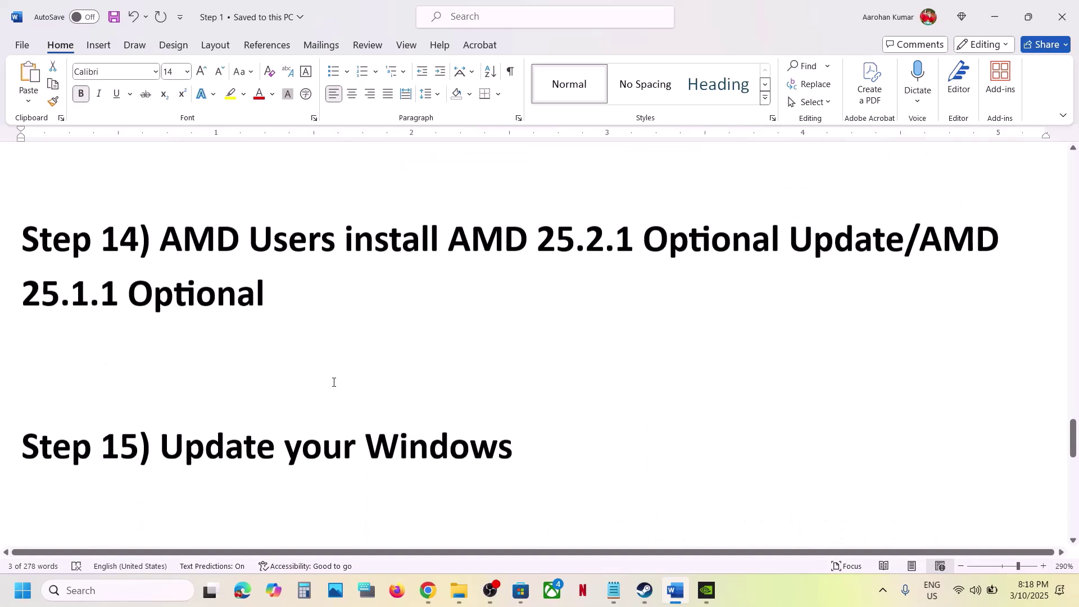
pyautogui.scroll(3, 334, 382)
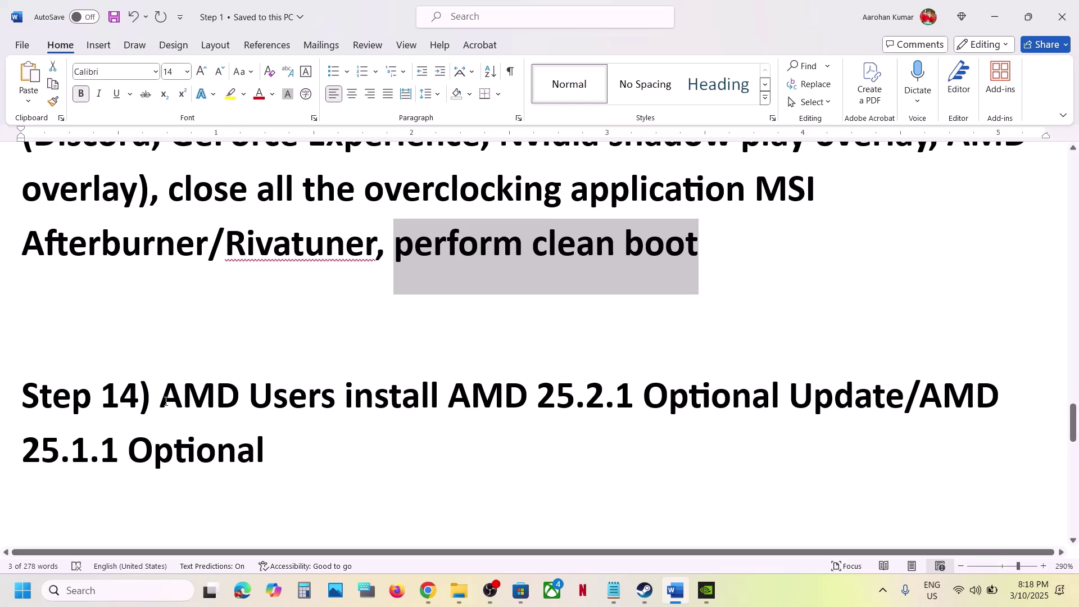
pyautogui.click(165, 401)
pyautogui.moveTo(450, 397); pyautogui.dragTo(701, 382)
pyautogui.moveTo(800, 377); pyautogui.dragTo(907, 398)
pyautogui.rightClick(429, 591)
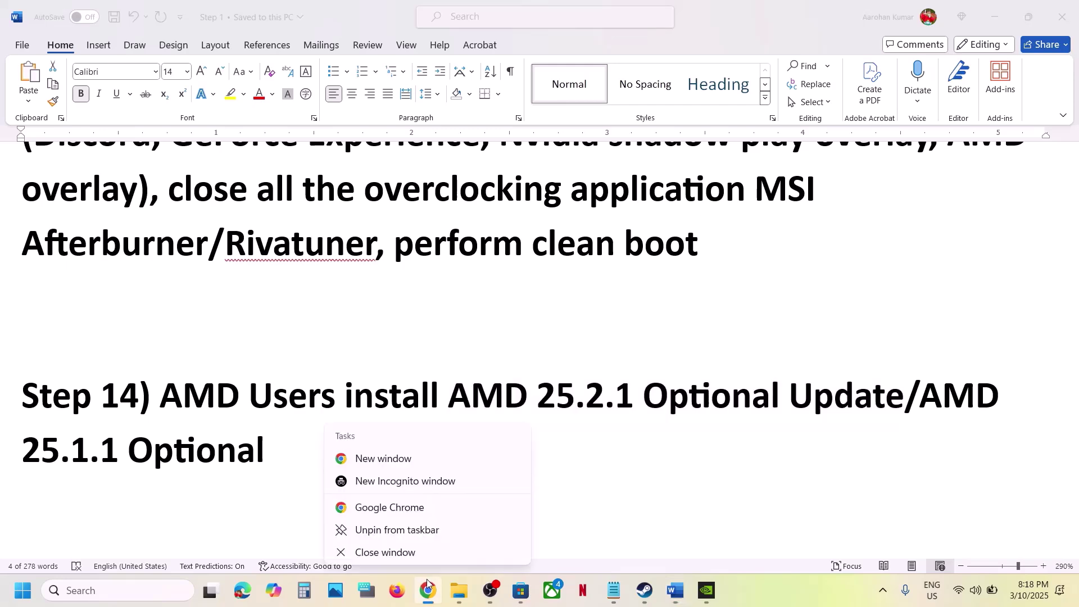
pyautogui.click(407, 464)
pyautogui.hotkey('ctrl', 'v')
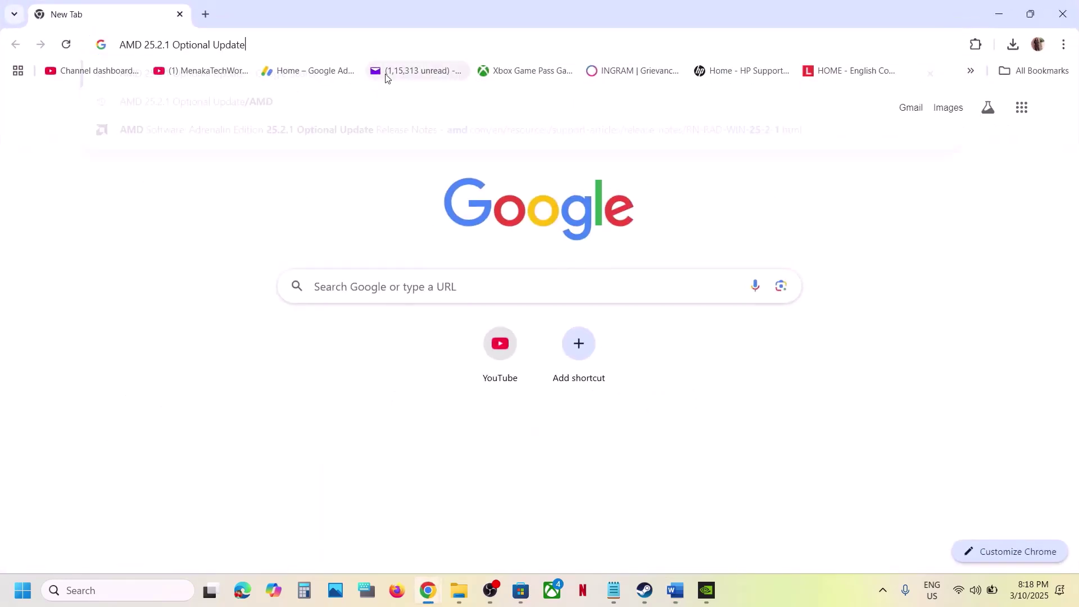
pyautogui.press('Return')
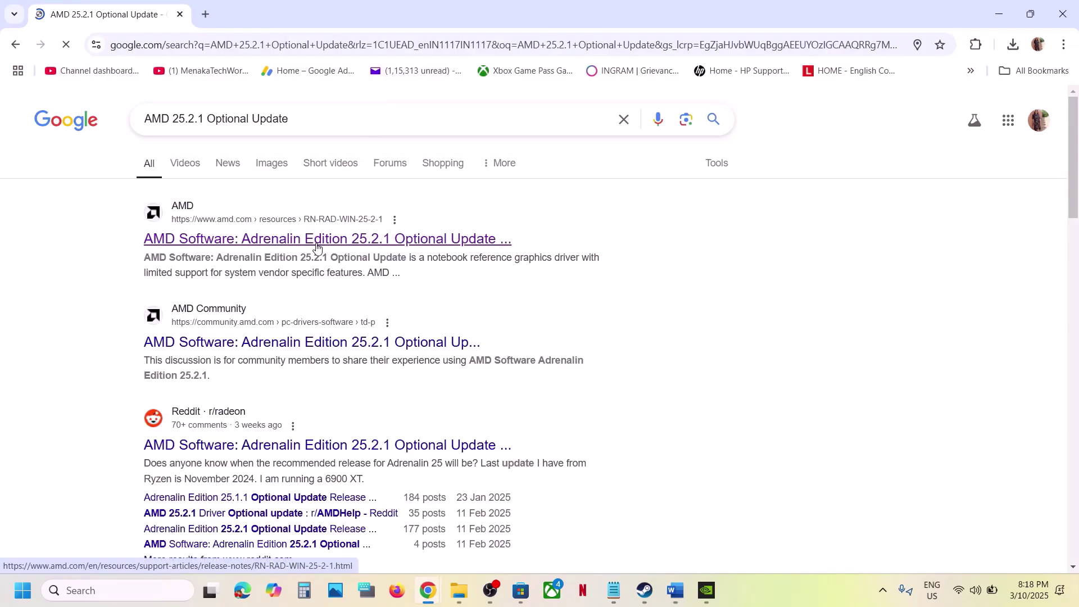
# Open AMD's Adrenalin Edition 25.2.1 release notes, download the Windows 10 & 11 64-bit driver, and check the recent downloads
pyautogui.click(320, 243)
pyautogui.scroll(-12, 339, 324)
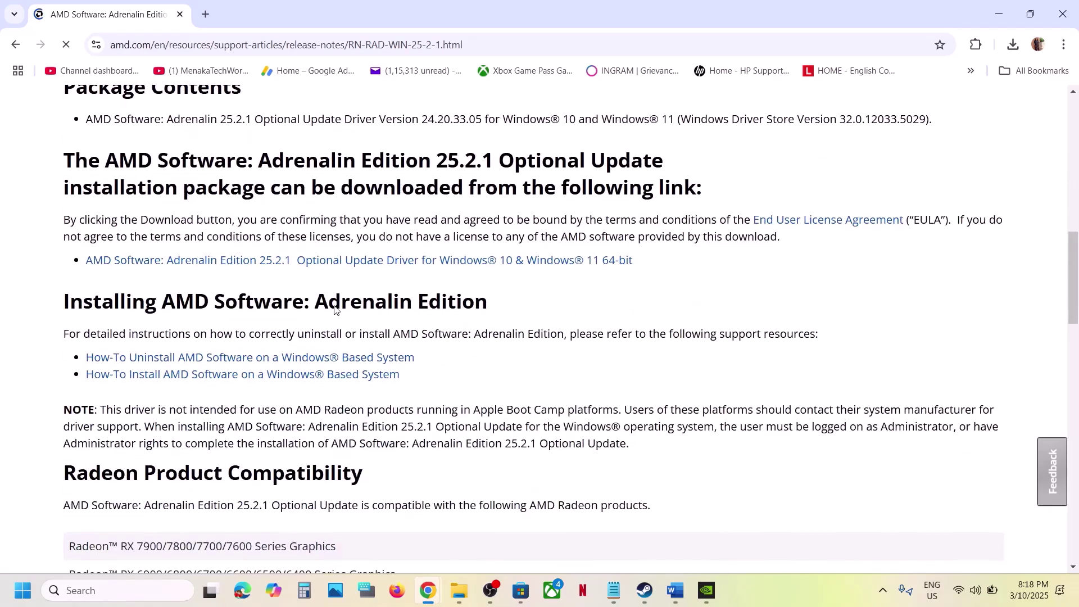
pyautogui.click(307, 262)
pyautogui.click(1013, 45)
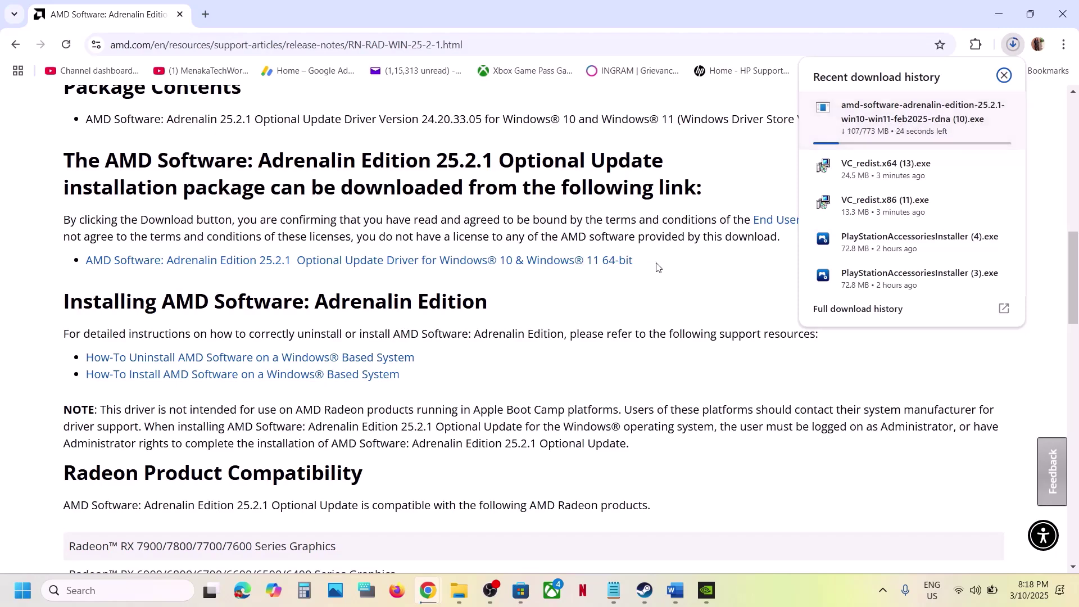
# Copy "AMD 25.1.1 Optional" from Step 14 in Word and search for it in a new tab beside the AMD page in Chrome
pyautogui.click(641, 585)
pyautogui.click(682, 587)
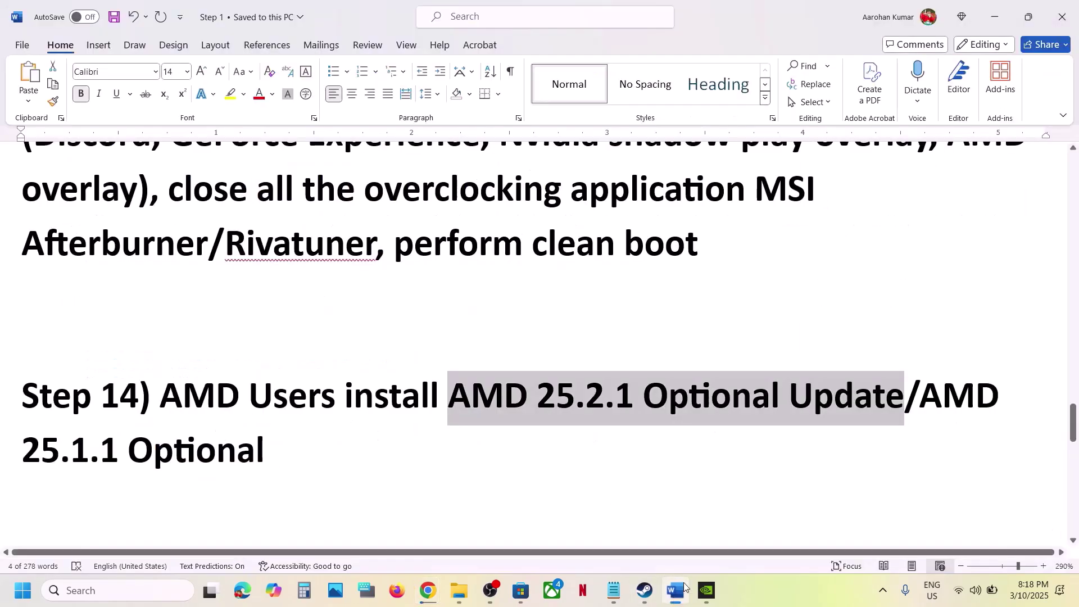
pyautogui.click(823, 428)
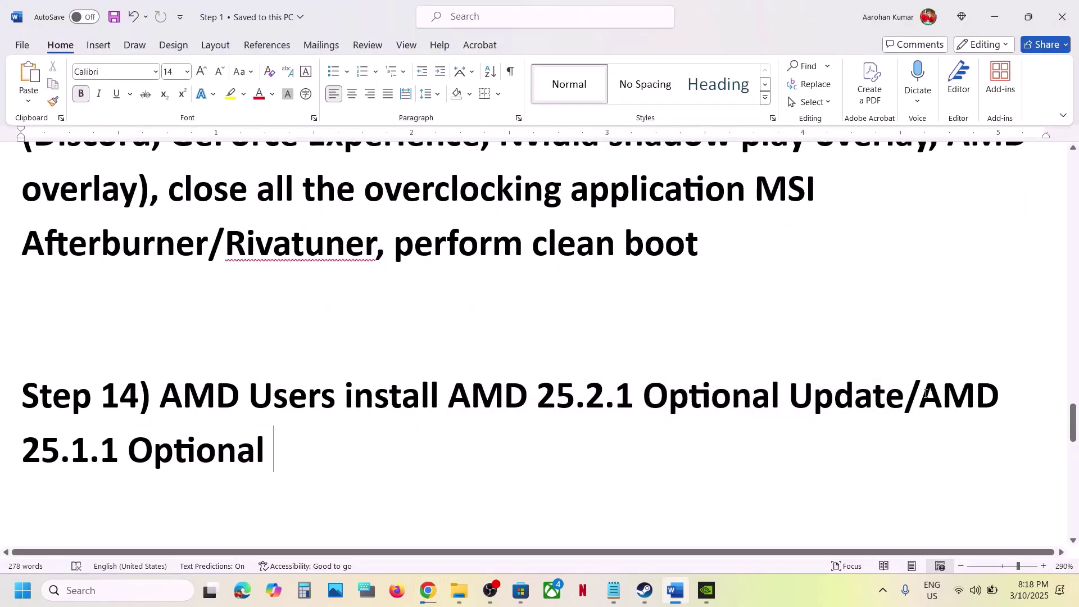
pyautogui.hotkey('ctrl', 'shift', 'Down')
pyautogui.hotkey('ctrl', 'c')
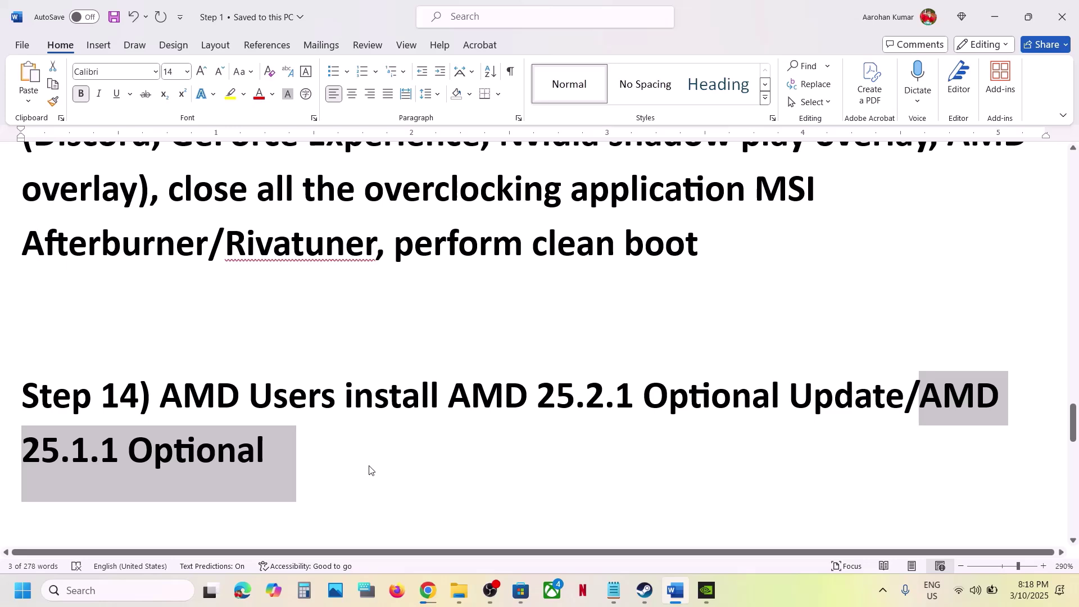
pyautogui.click(427, 590)
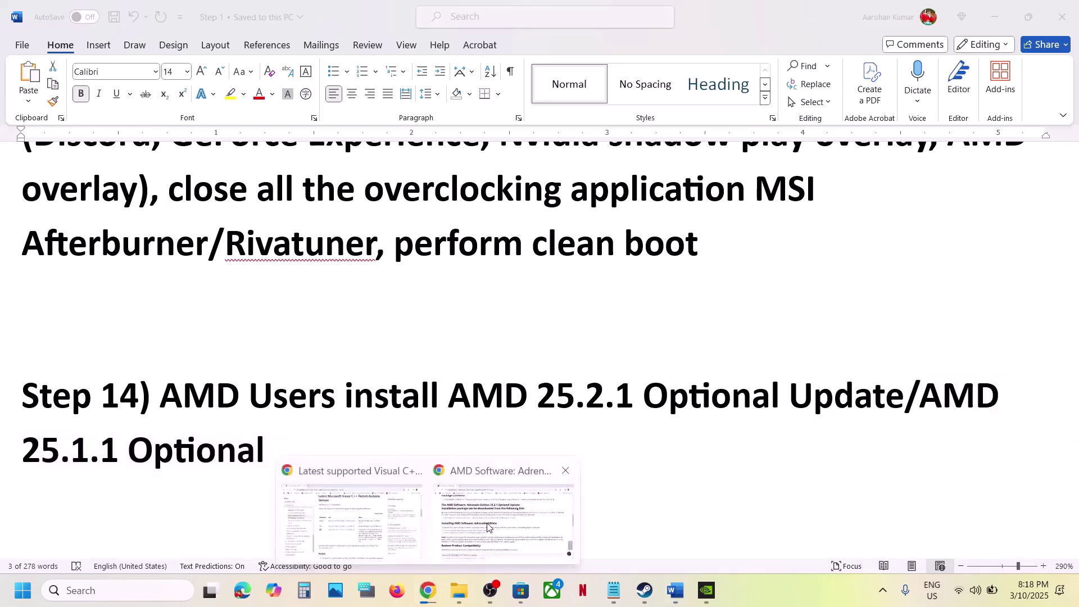
pyautogui.click(488, 527)
pyautogui.click(213, 15)
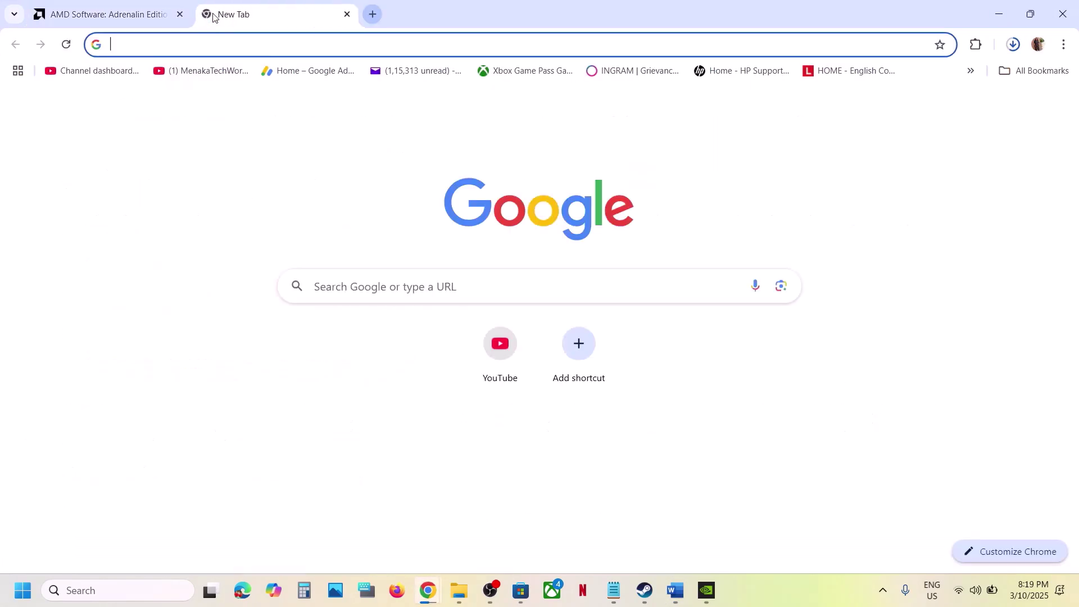
pyautogui.hotkey('ctrl', 'v')
pyautogui.press('Return')
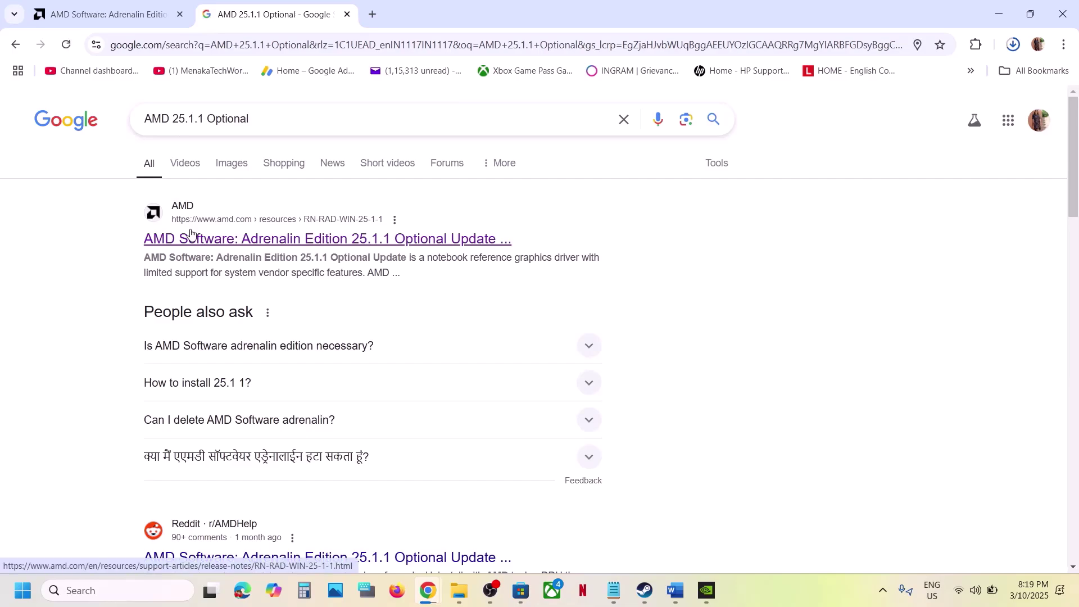
# Open AMD's Adrenalin Edition 25.1.1 release notes, download the Windows 10 & 11 64-bit driver, and check the recent downloads
pyautogui.click(190, 232)
pyautogui.scroll(-15, 265, 225)
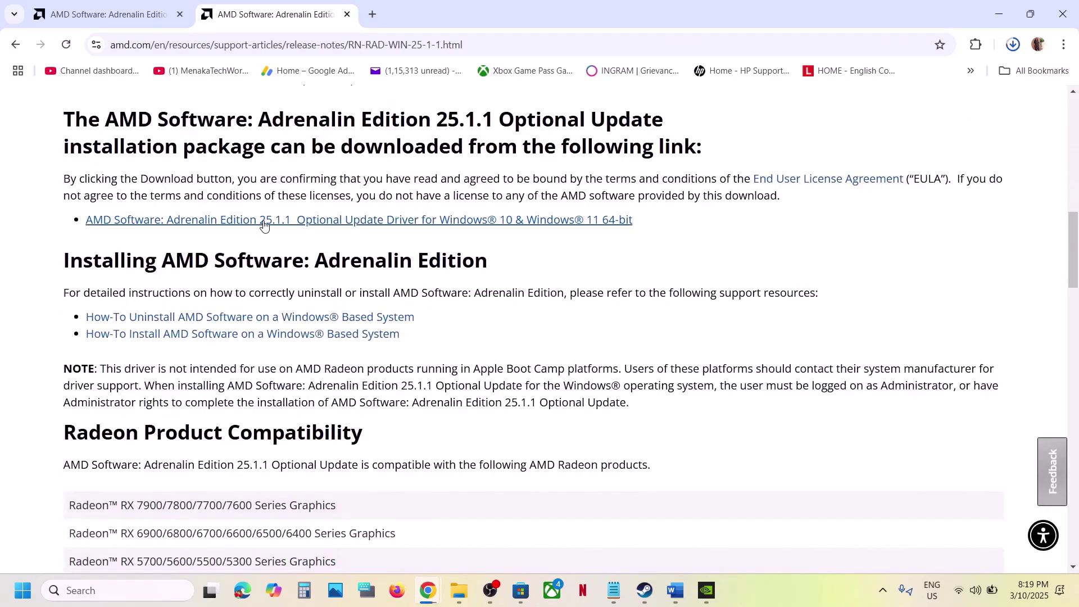
pyautogui.click(264, 223)
pyautogui.click(1015, 47)
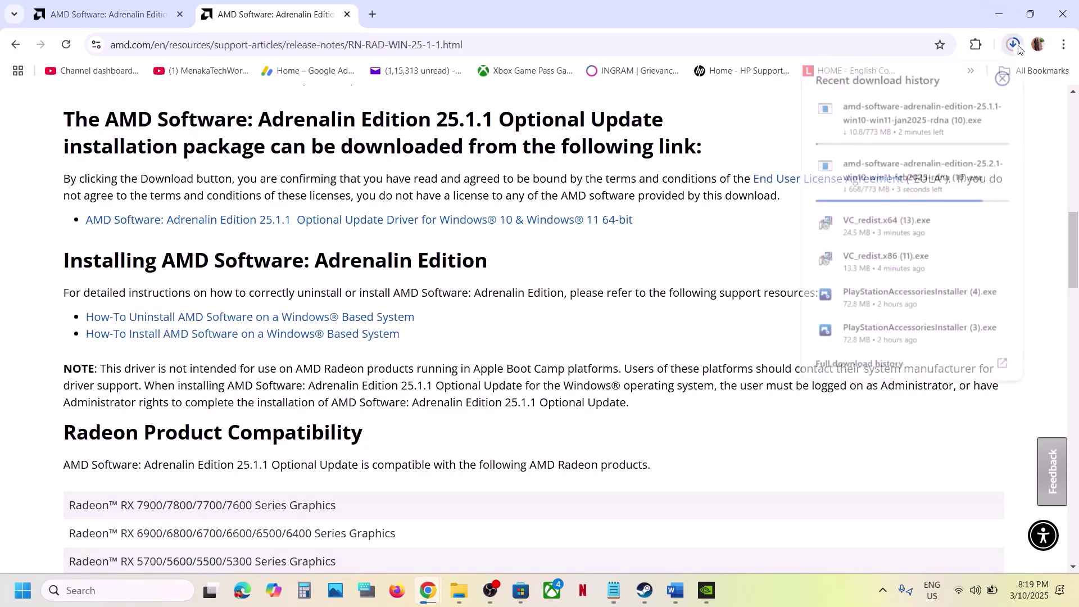
pyautogui.click(604, 265)
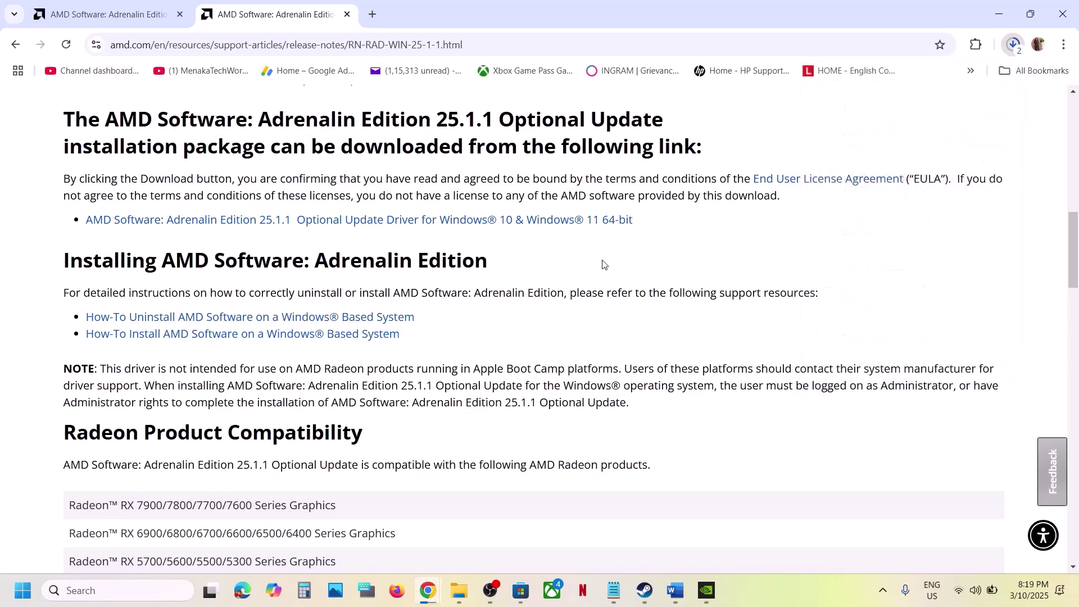
# For Step 15 in the Word guide, open Windows Update in Settings and check for updates
pyautogui.click(675, 590)
pyautogui.scroll(-3, 409, 386)
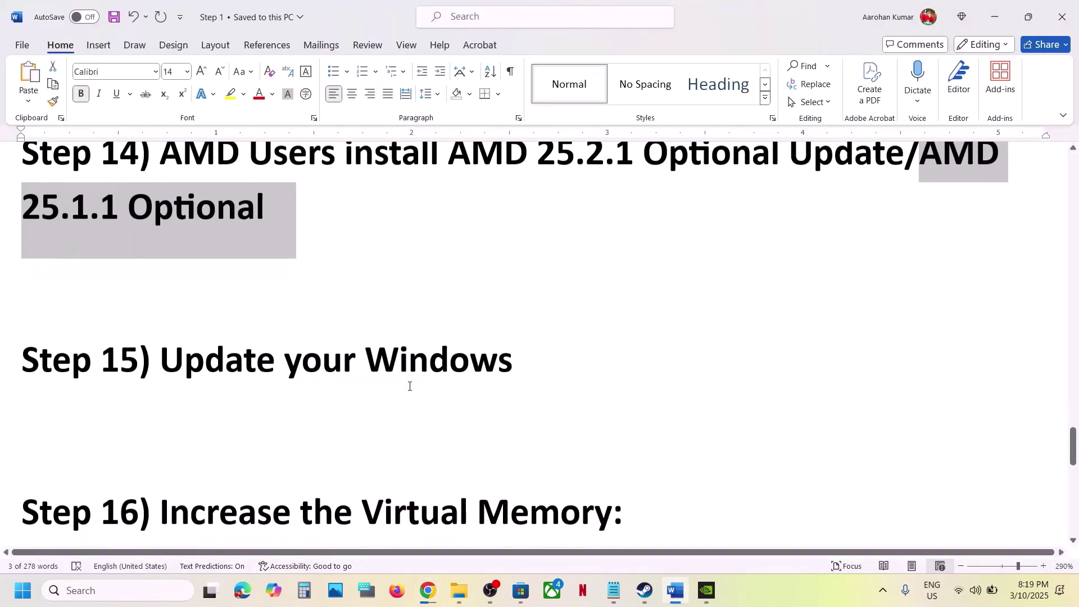
pyautogui.moveTo(239, 351); pyautogui.dragTo(527, 342)
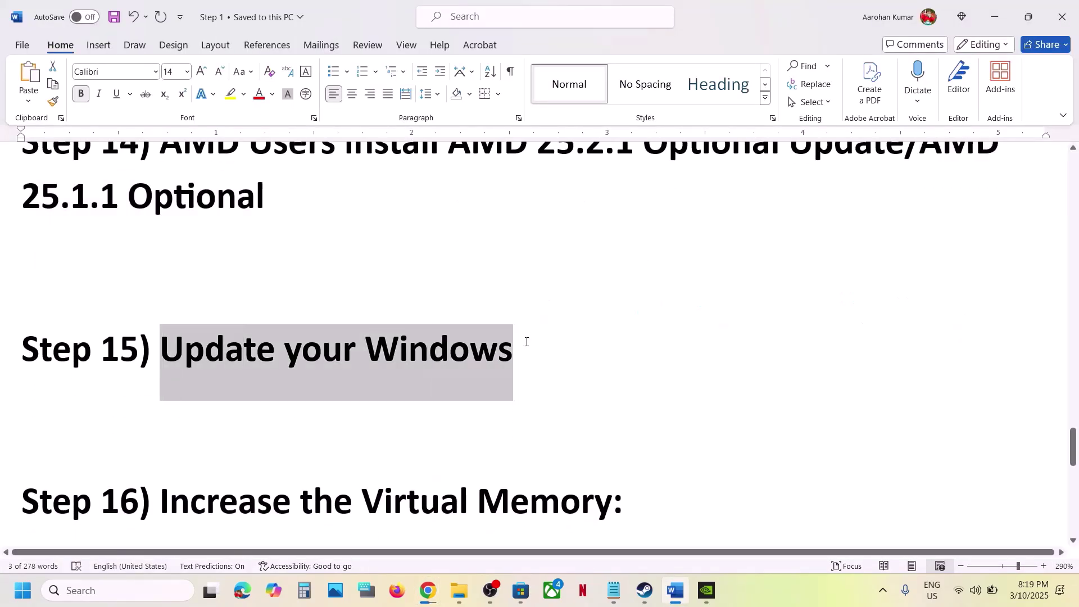
pyautogui.press('super+i')
pyautogui.click(100, 462)
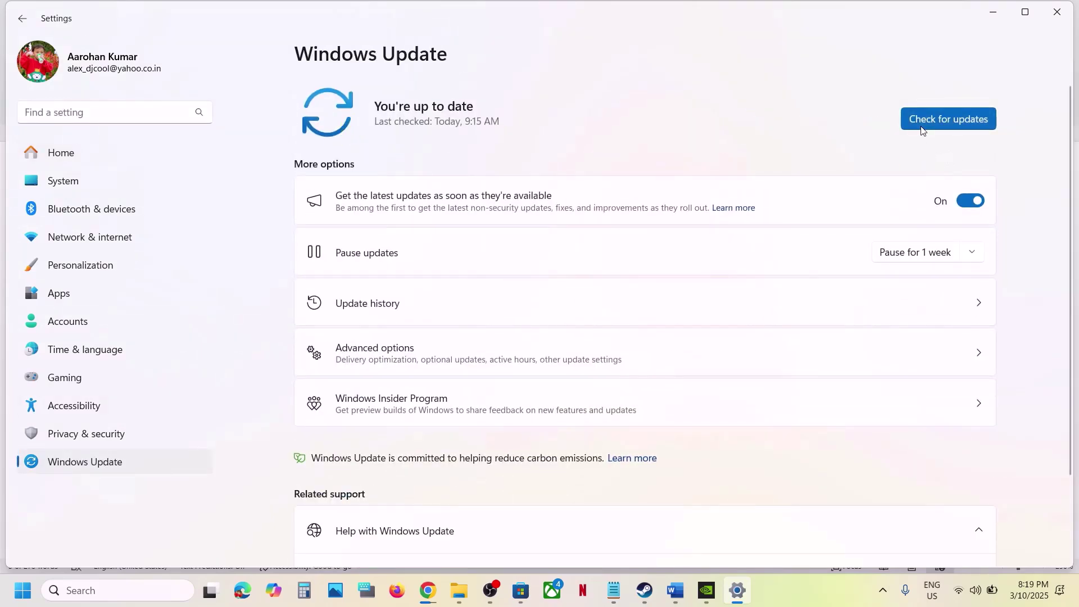
pyautogui.click(922, 131)
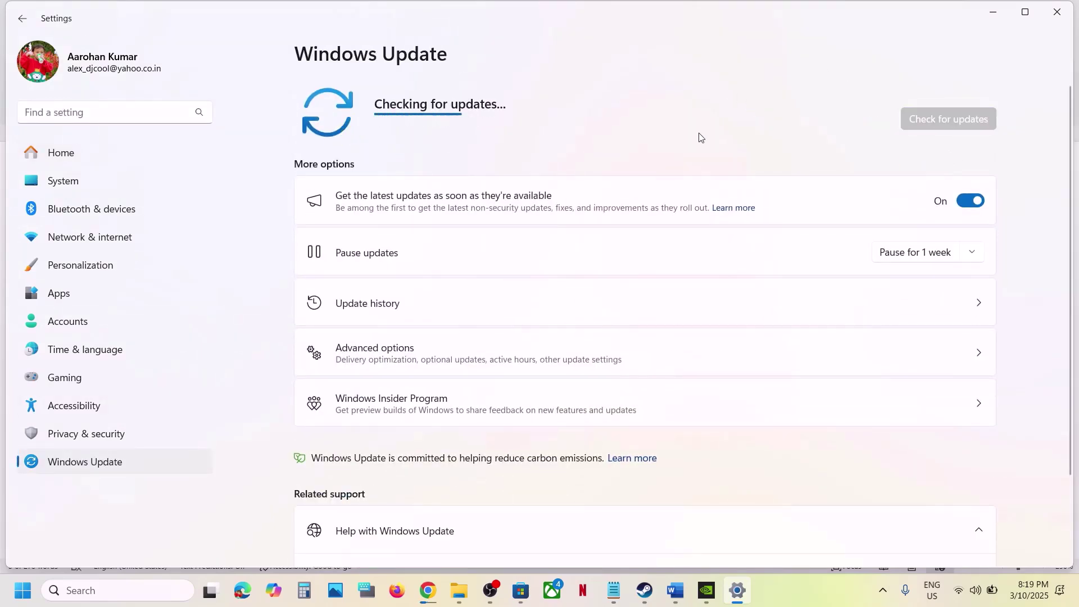
# Show the system's Restart power option without restarting, and return to the Word guide to continue to Step 16
pyautogui.click(23, 590)
pyautogui.click(409, 542)
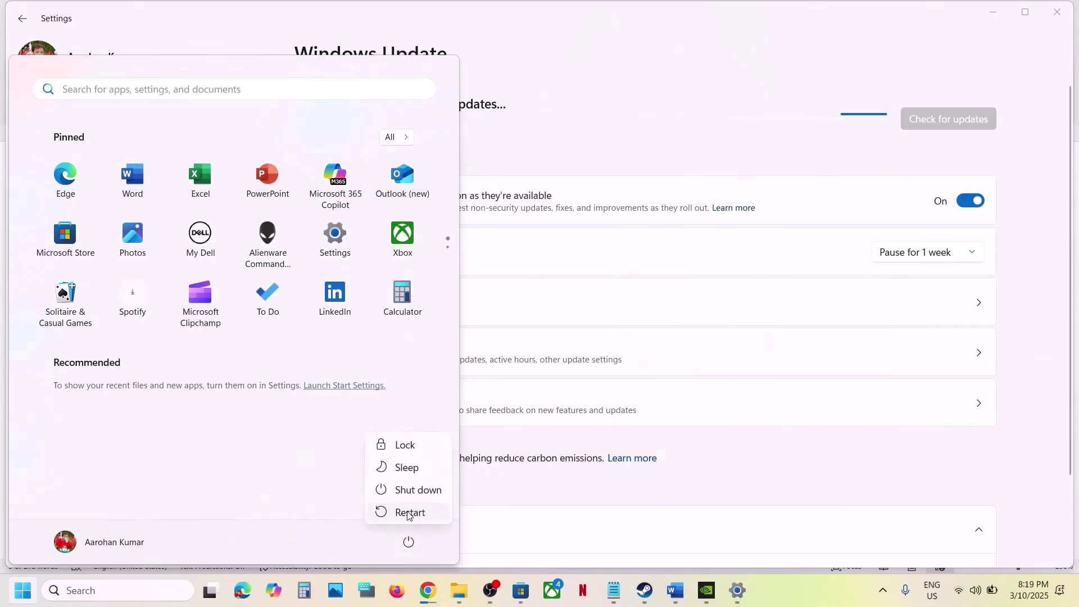
pyautogui.click(544, 525)
pyautogui.click(670, 590)
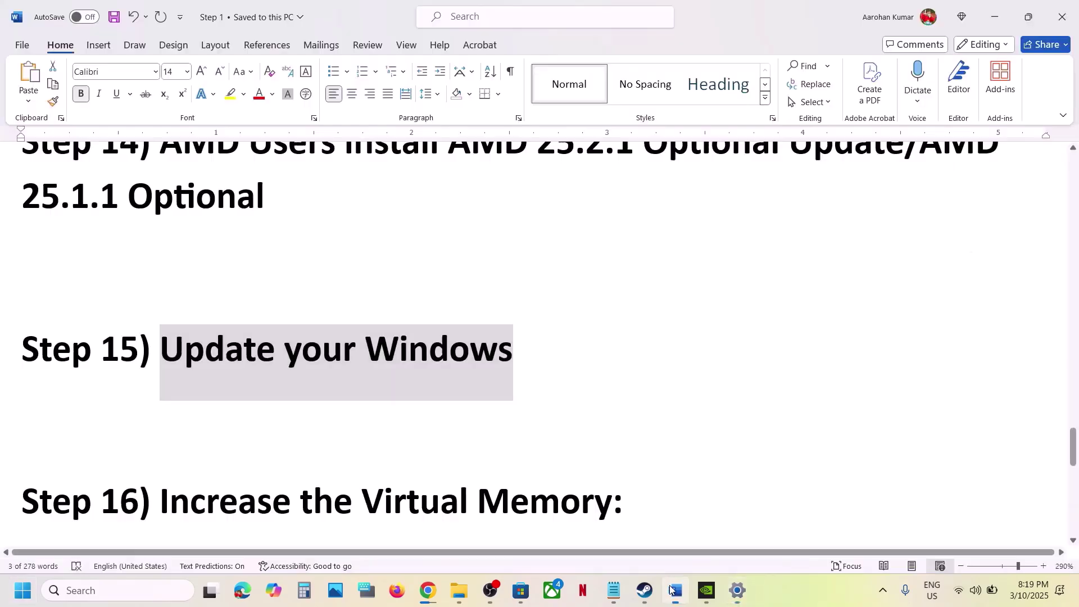
pyautogui.scroll(-3, 398, 409)
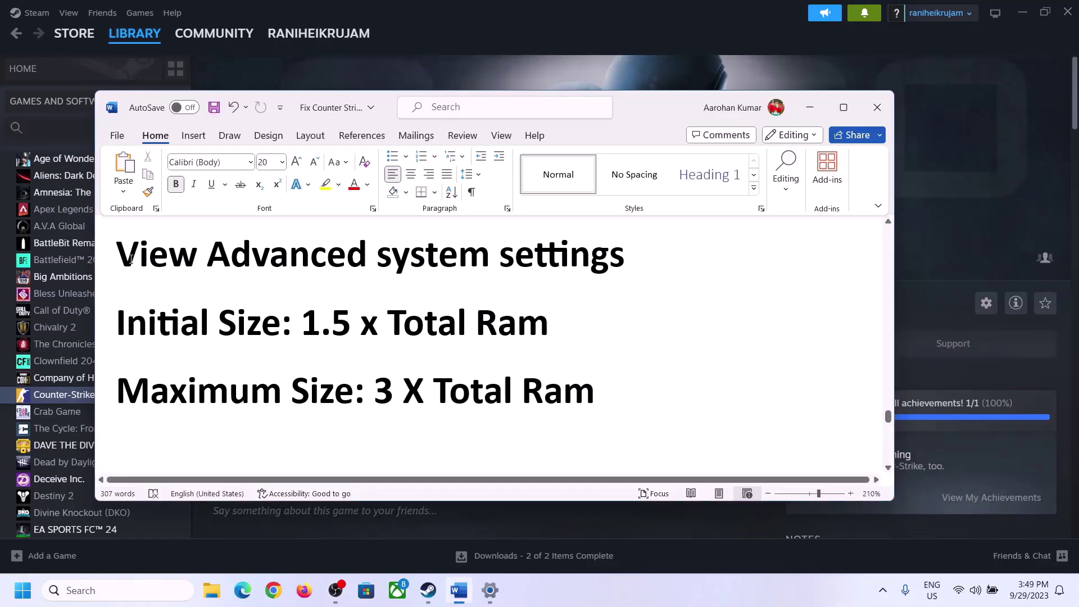
# Copy "View Advanced system settings" from Word, find it with Windows search, open it, and place System Properties over the document's centre
pyautogui.moveTo(195, 268); pyautogui.dragTo(603, 265)
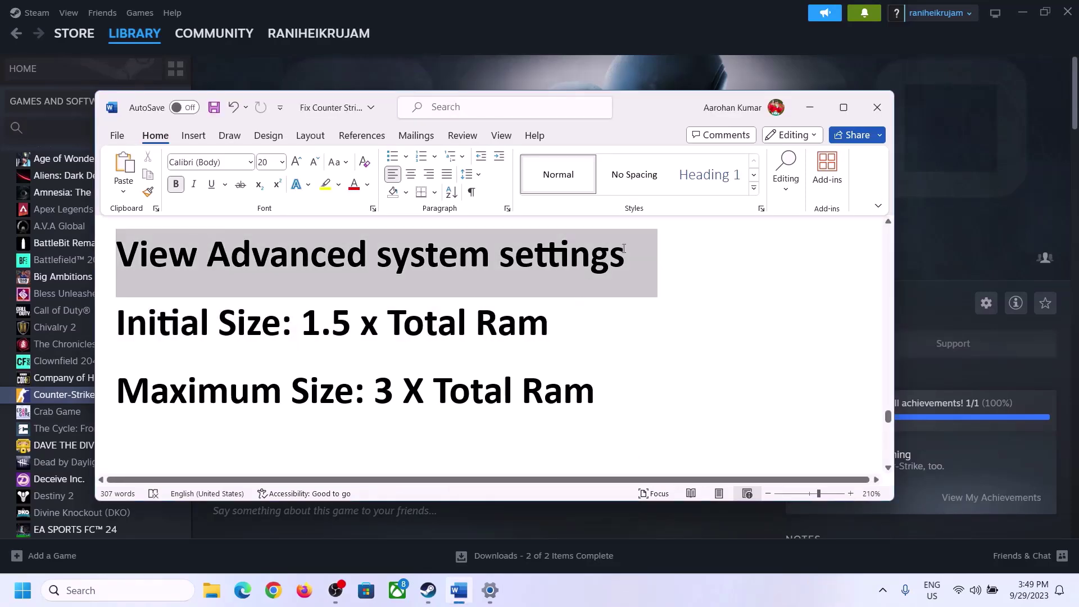
pyautogui.hotkey('ctrl', 'c')
pyautogui.click(131, 590)
pyautogui.hotkey('ctrl', 'v')
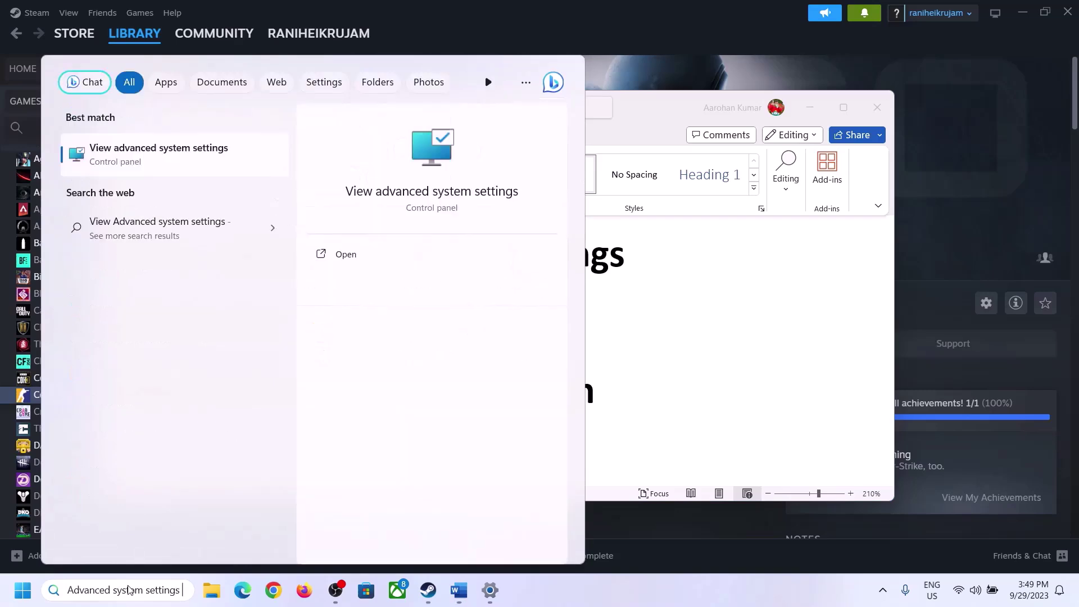
pyautogui.click(153, 164)
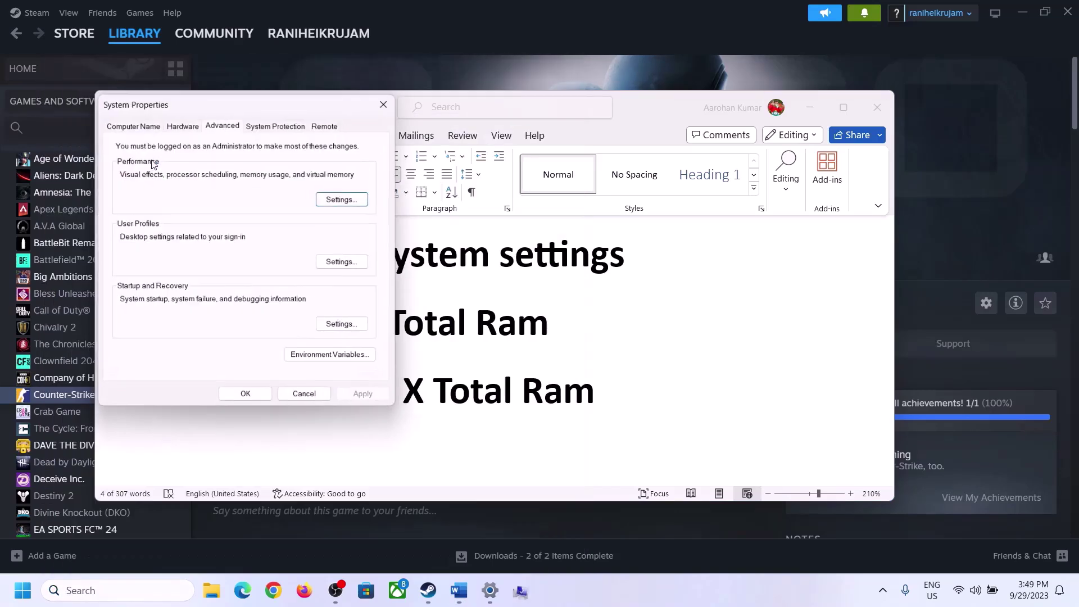
pyautogui.moveTo(225, 112); pyautogui.dragTo(481, 193)
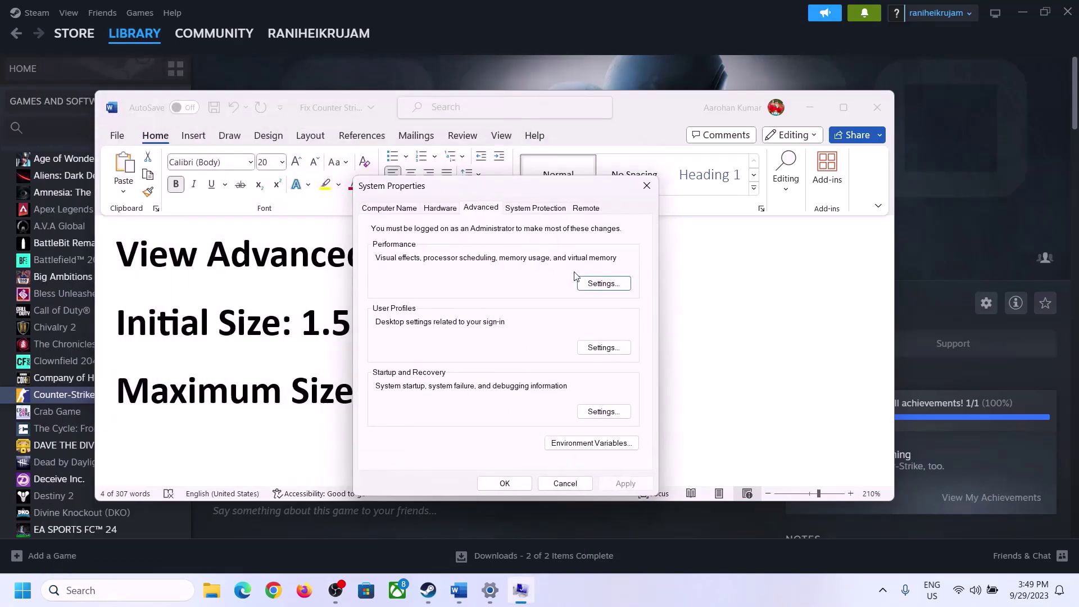
# Open the Virtual Memory settings from Performance Options, disable automatic paging file management, and choose a custom size for drive C:
pyautogui.click(605, 286)
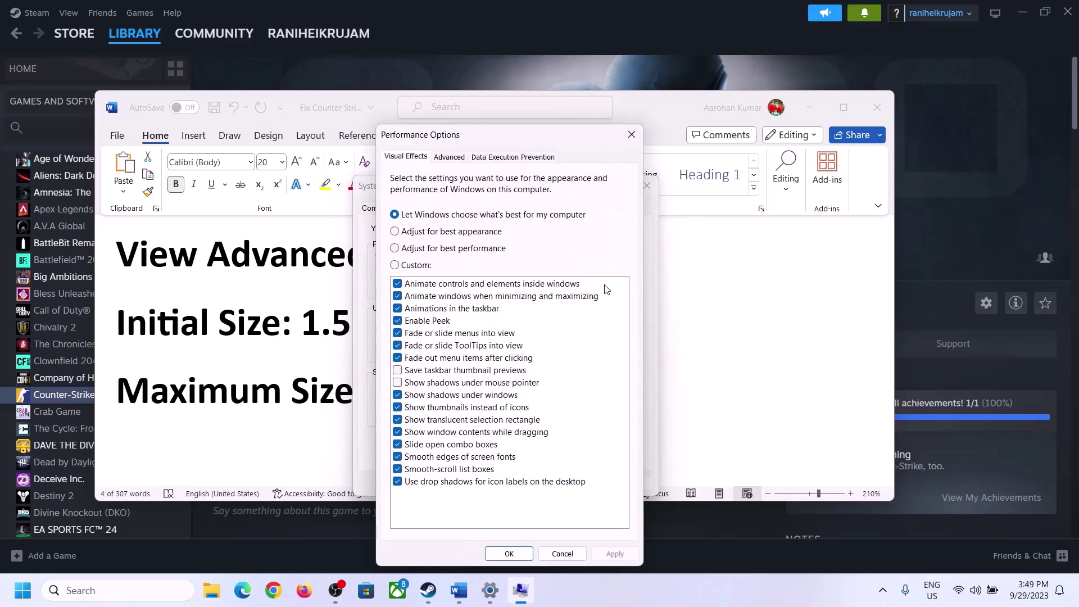
pyautogui.click(450, 157)
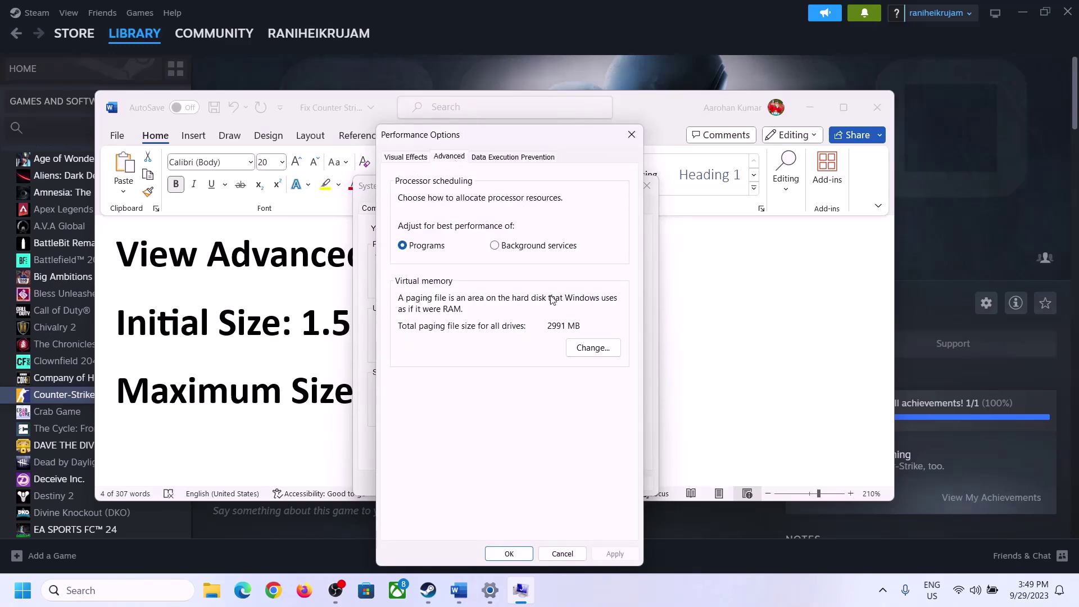
pyautogui.click(597, 348)
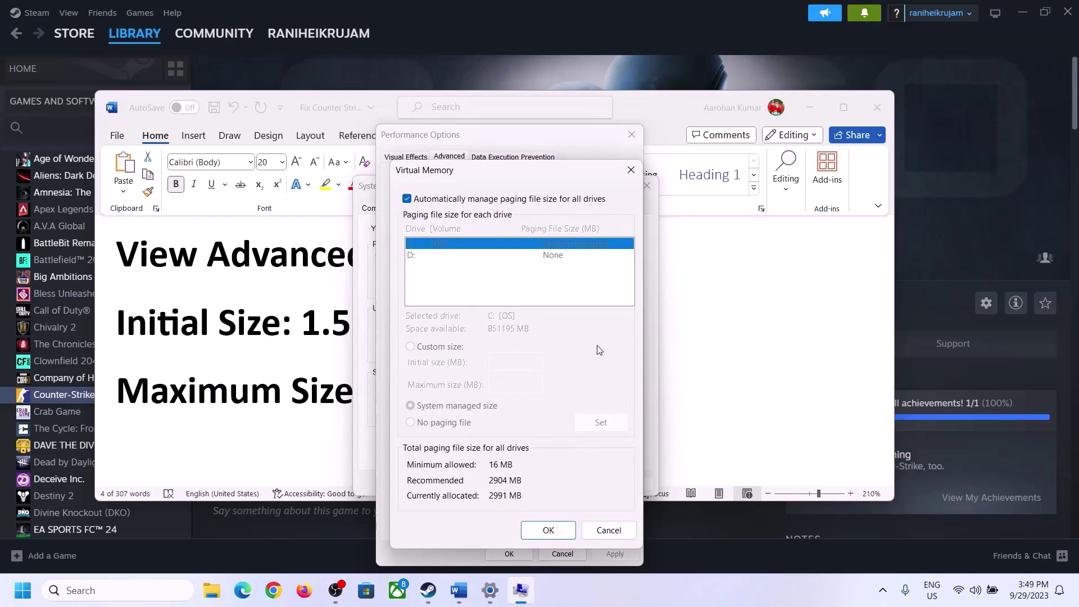
pyautogui.click(407, 199)
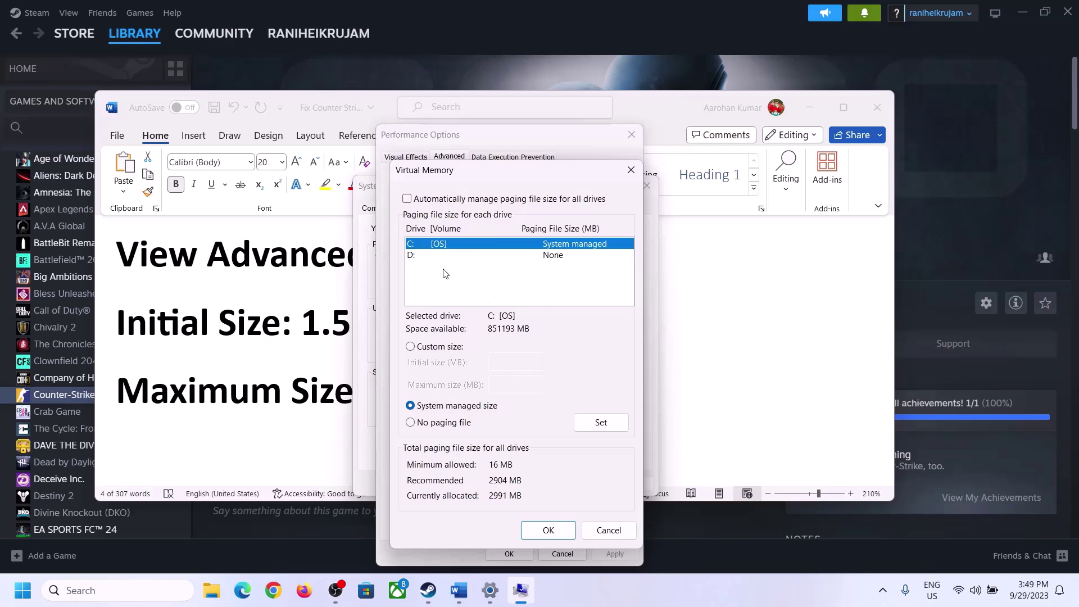
pyautogui.click(411, 347)
pyautogui.click(514, 363)
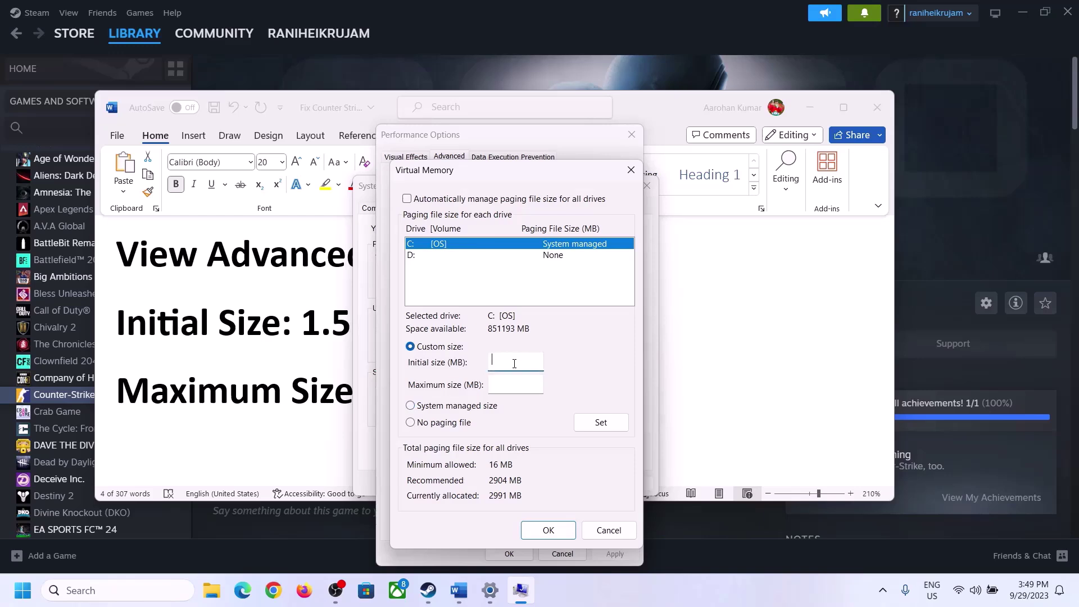
# Highlight the Initial Size formula in Word, look up the installed RAM on the Settings About page, and return to Virtual Memory
pyautogui.click(292, 335)
pyautogui.moveTo(308, 323); pyautogui.dragTo(500, 336)
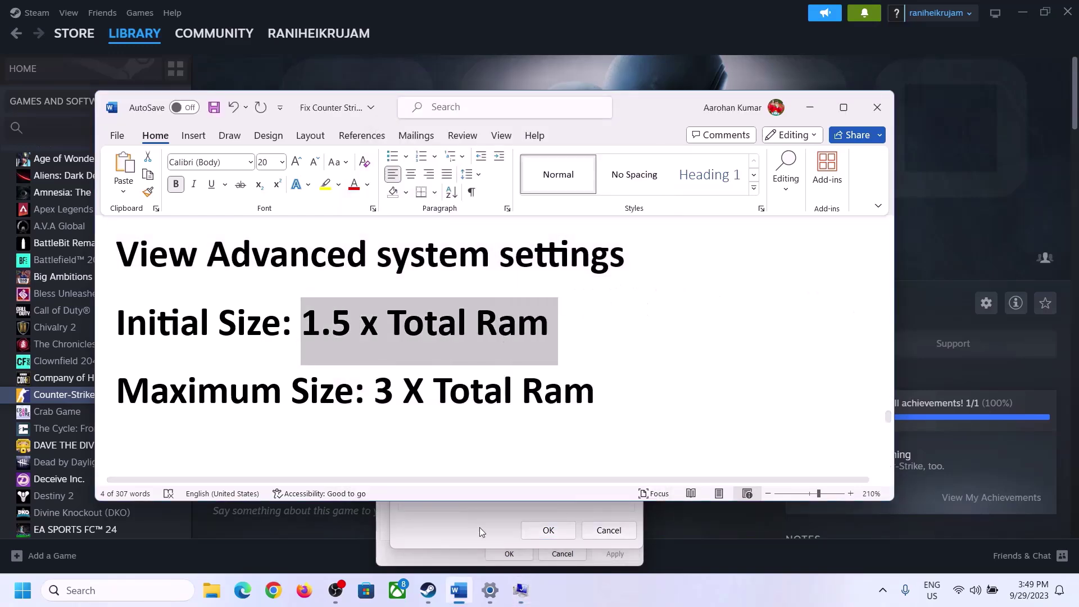
pyautogui.click(490, 593)
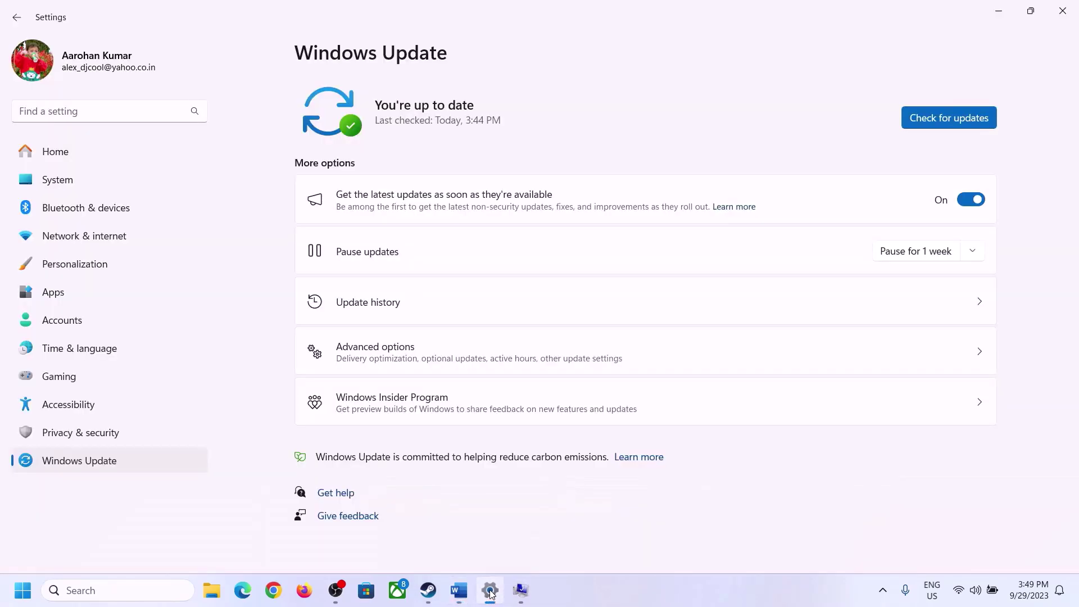
pyautogui.click(50, 181)
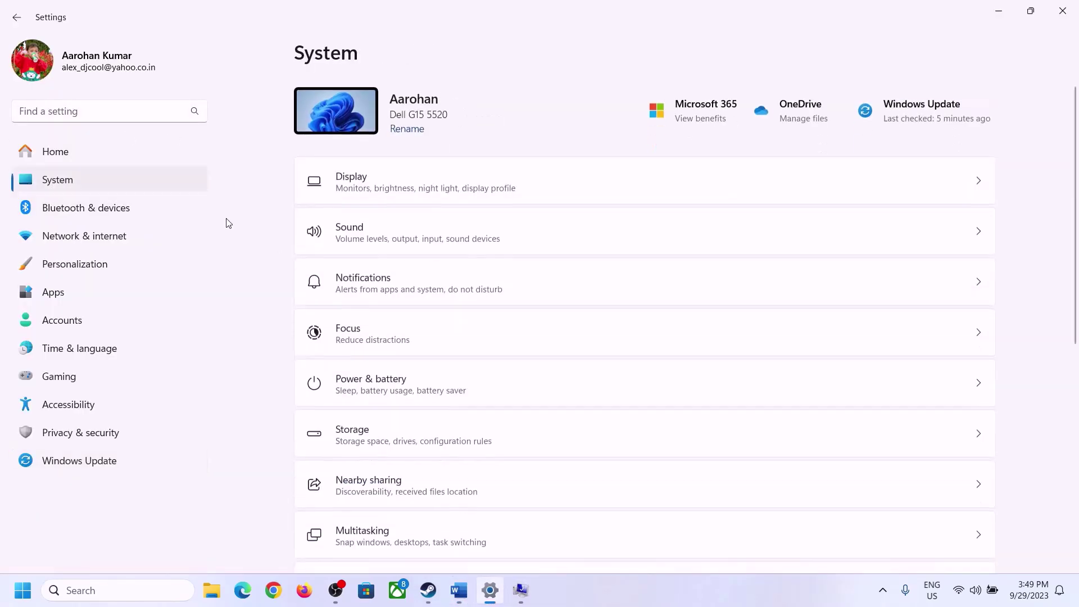
pyautogui.scroll(-5, 365, 337)
pyautogui.scroll(-2, 396, 402)
pyautogui.click(356, 531)
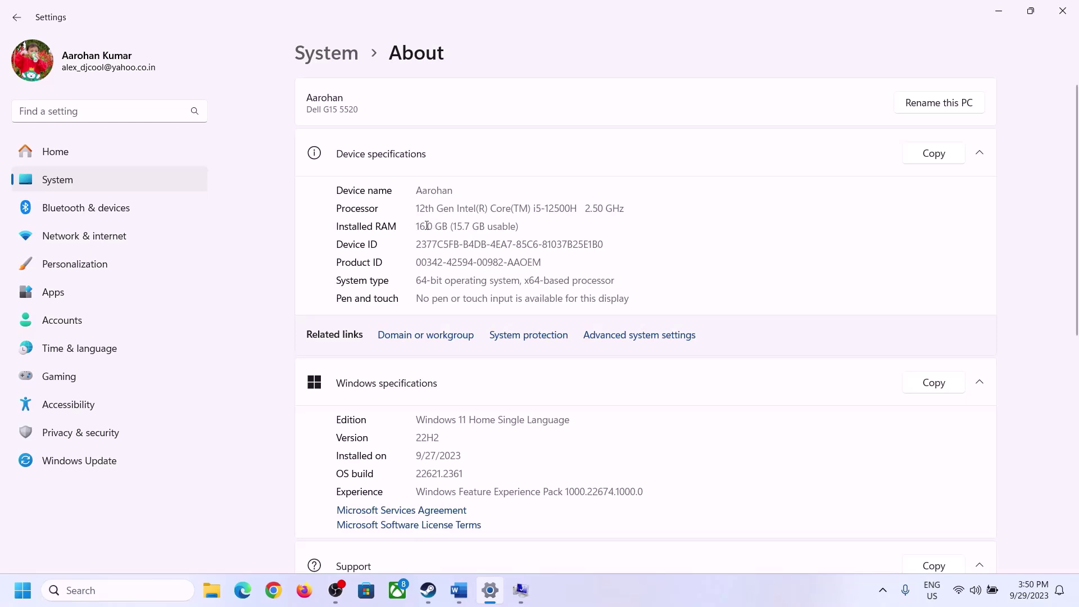
pyautogui.moveTo(427, 225); pyautogui.dragTo(412, 225)
pyautogui.click(425, 227)
pyautogui.click(520, 590)
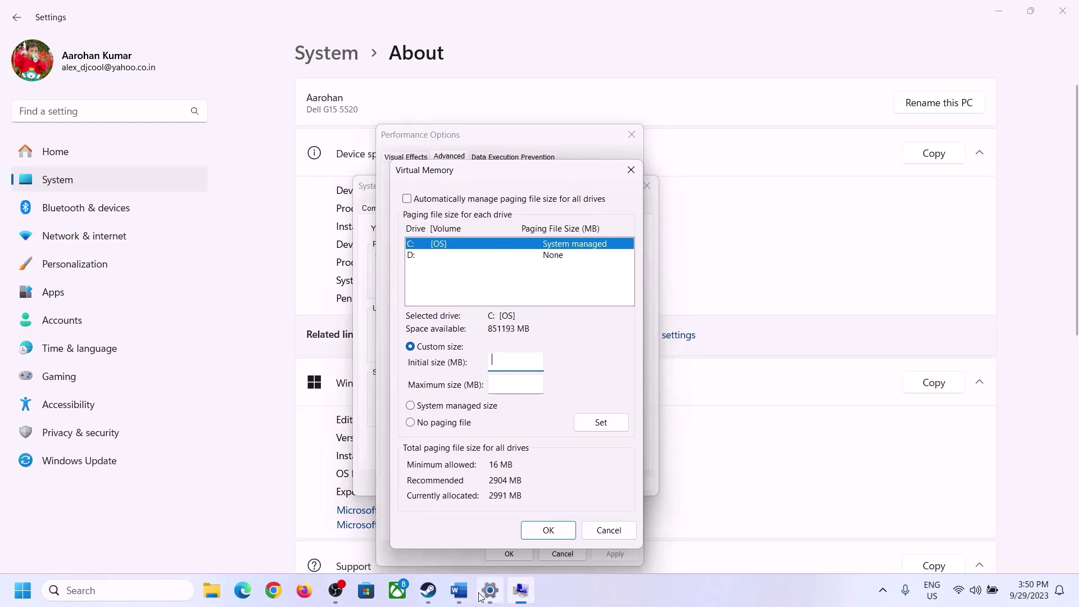
# Launch Calculator with the Run command calc, place it beside the Virtual Memory dialog, and show Word's size formulas behind it
pyautogui.moveTo(480, 595)
pyautogui.press('super+r')
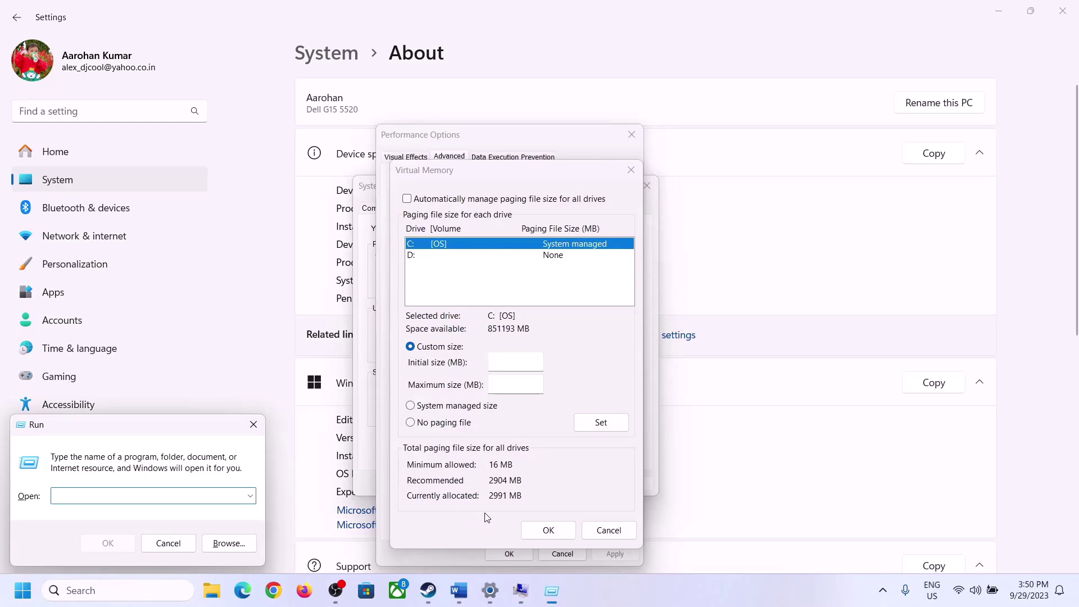
pyautogui.write('cal')
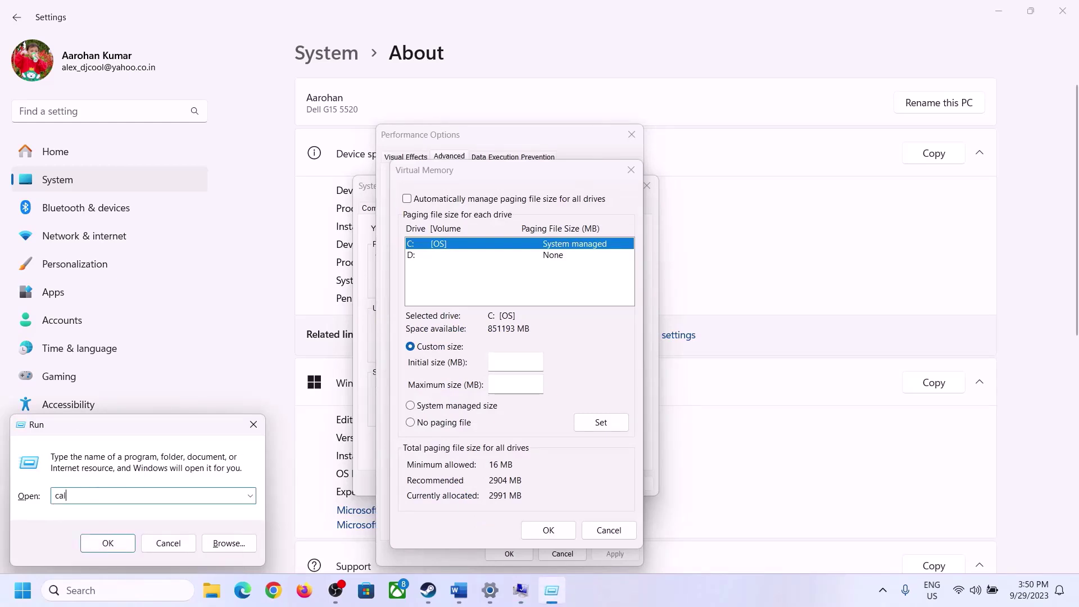
pyautogui.write('c')
pyautogui.press('Return')
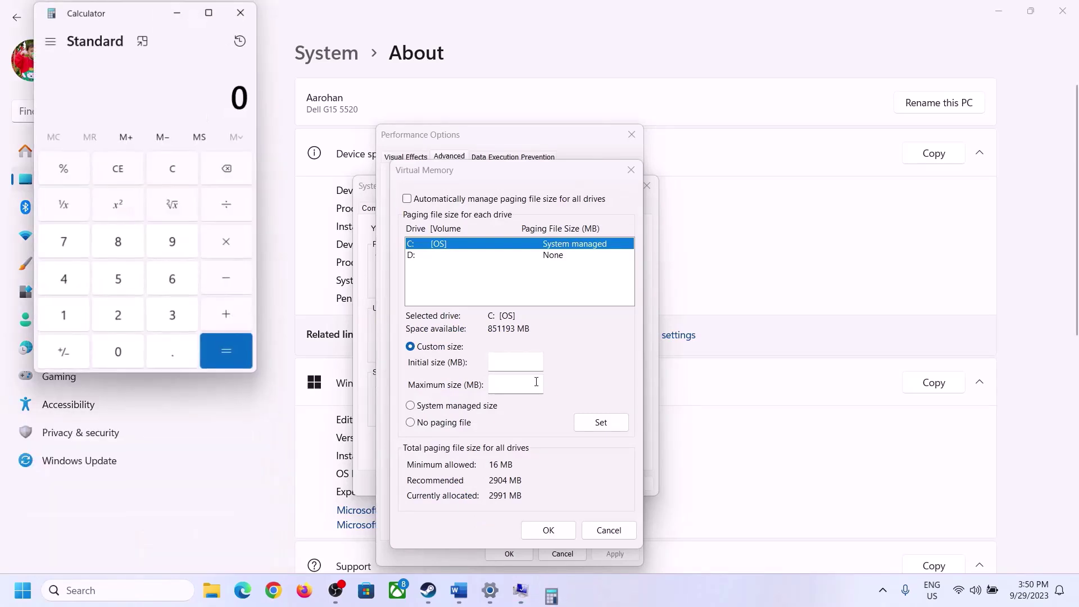
pyautogui.moveTo(135, 20); pyautogui.dragTo(788, 183)
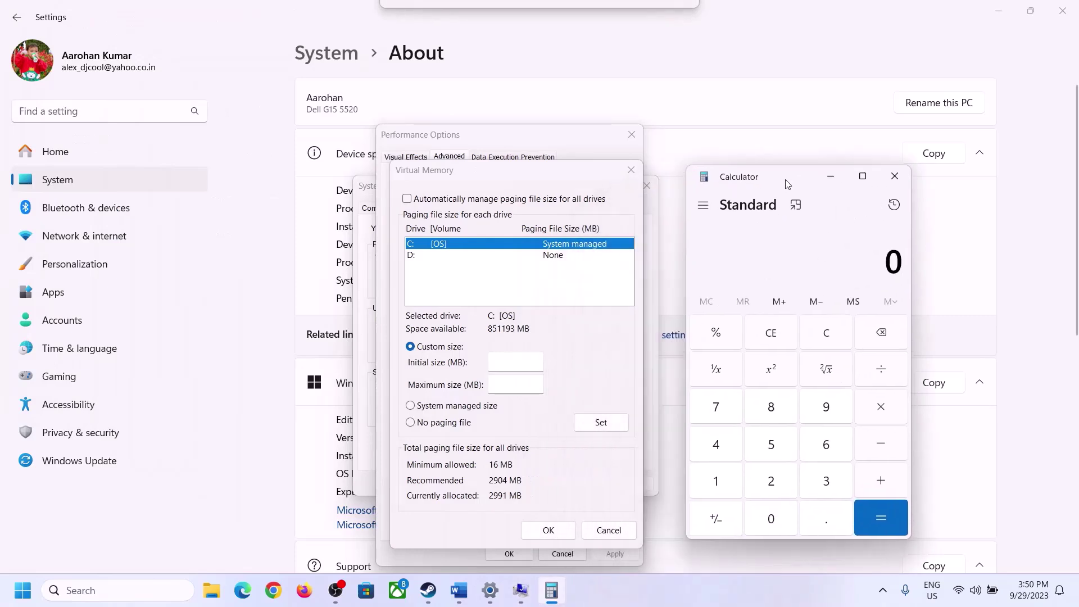
pyautogui.click(459, 590)
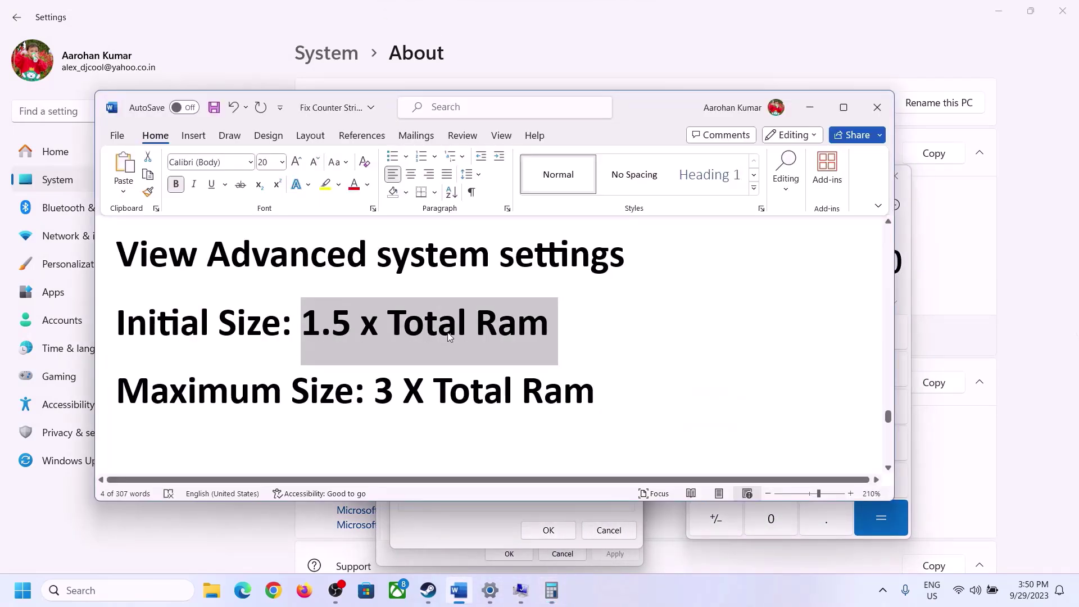
pyautogui.click(552, 590)
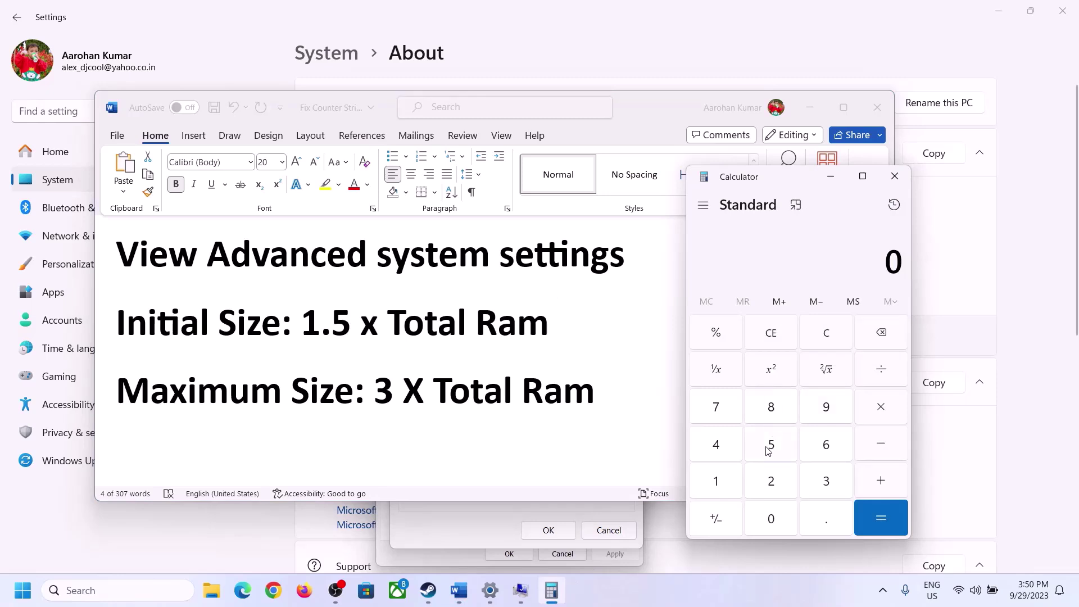
pyautogui.click(716, 483)
pyautogui.click(824, 449)
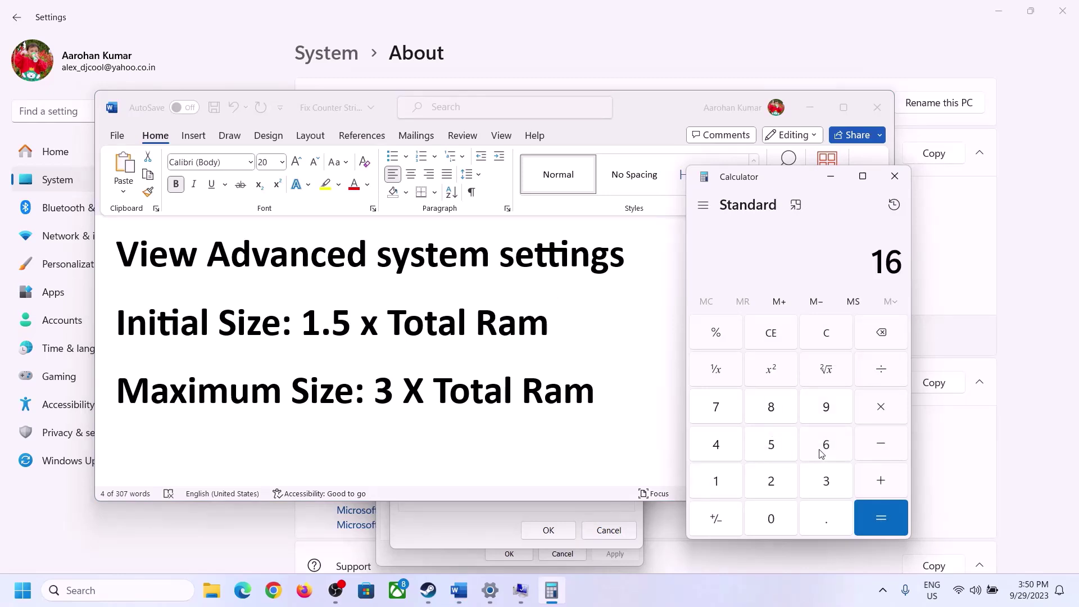
pyautogui.click(827, 344)
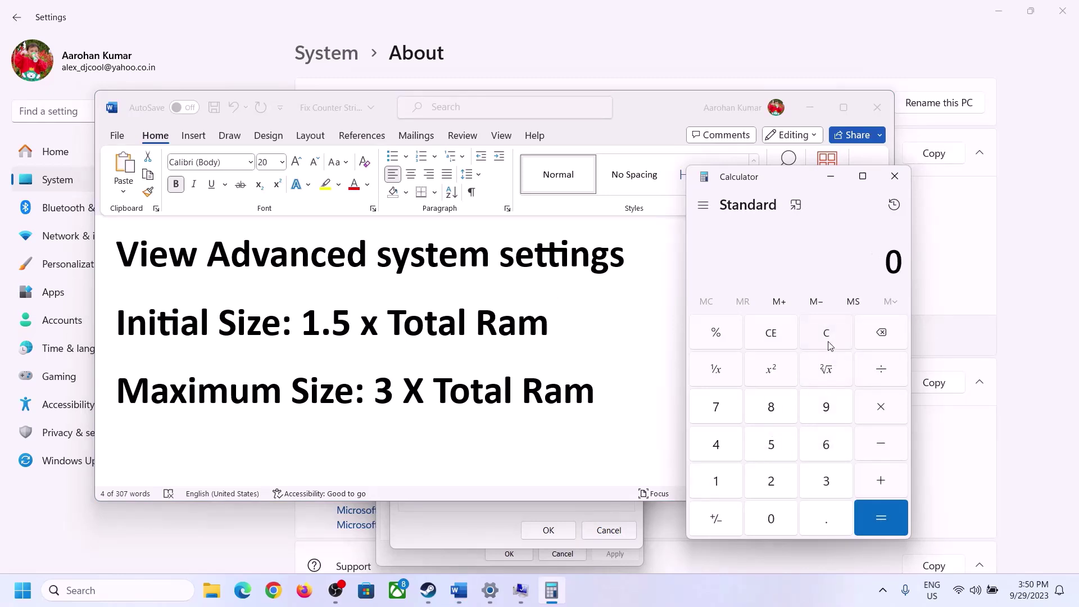
# Calculate 16 × 1024 in Calculator to convert the total RAM from GB to MB
pyautogui.click(724, 483)
pyautogui.click(825, 445)
pyautogui.click(880, 407)
pyautogui.click(716, 485)
pyautogui.click(779, 528)
pyautogui.click(770, 485)
pyautogui.click(726, 453)
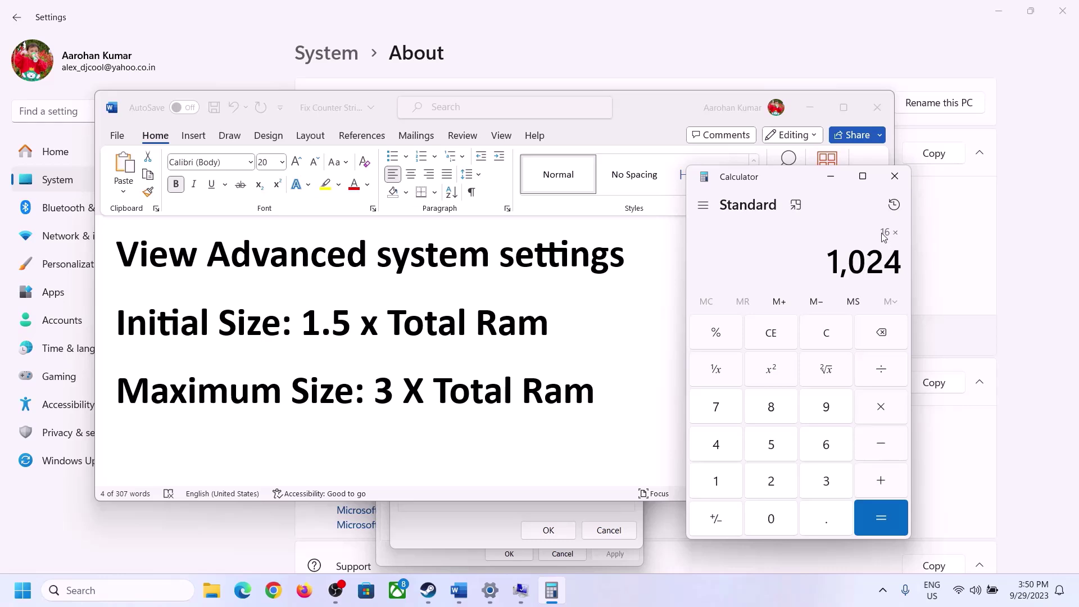
pyautogui.click(881, 520)
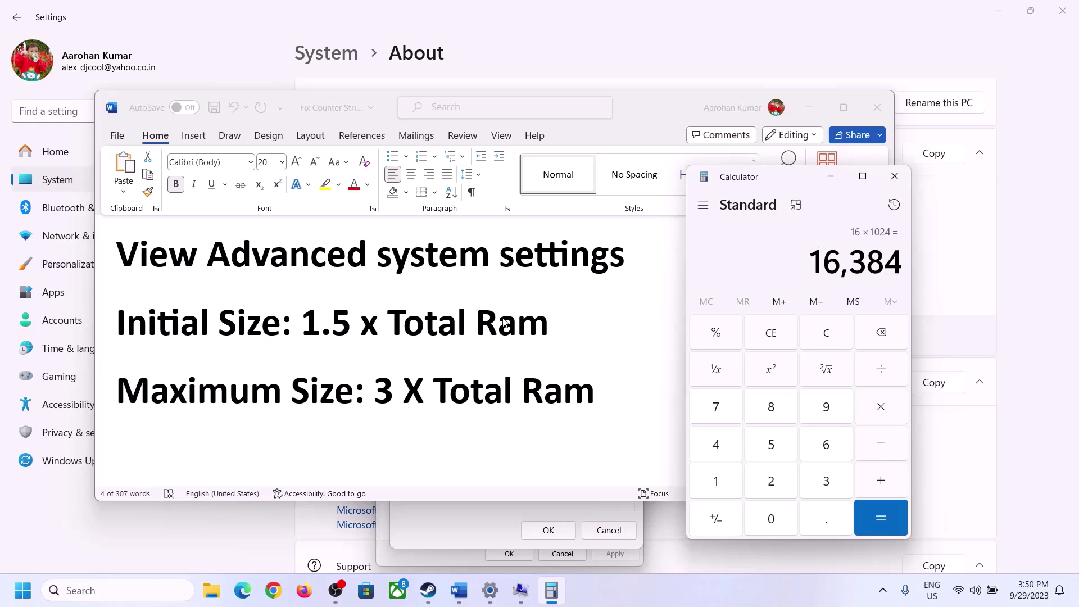
# Multiply the total RAM of 16384 MB by 1.5 in Calculator to get the initial paging file size
pyautogui.click(885, 414)
pyautogui.click(718, 481)
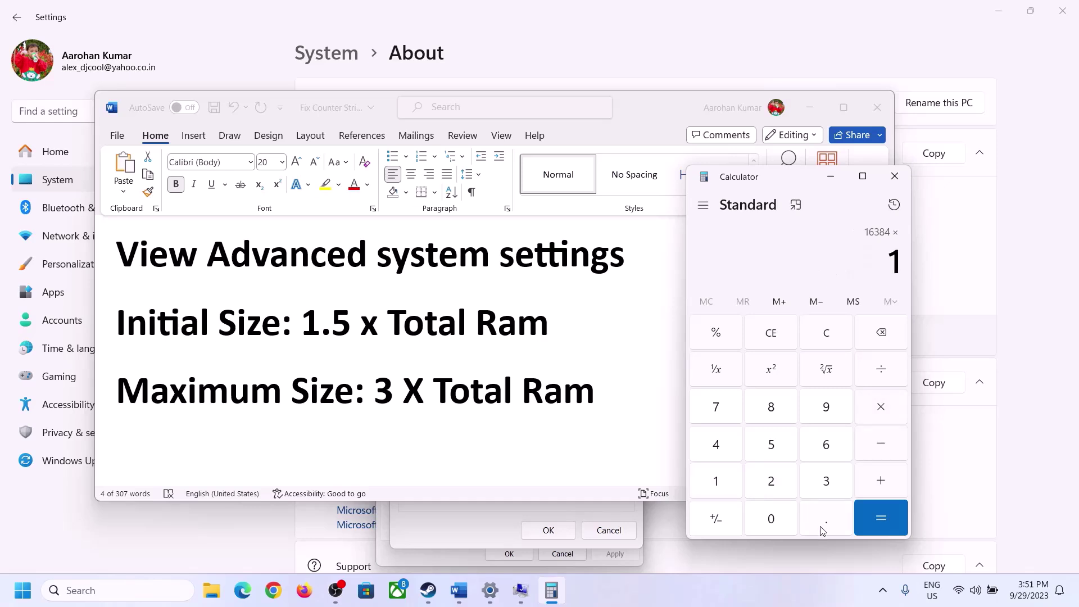
pyautogui.click(821, 524)
pyautogui.click(785, 457)
pyautogui.click(880, 516)
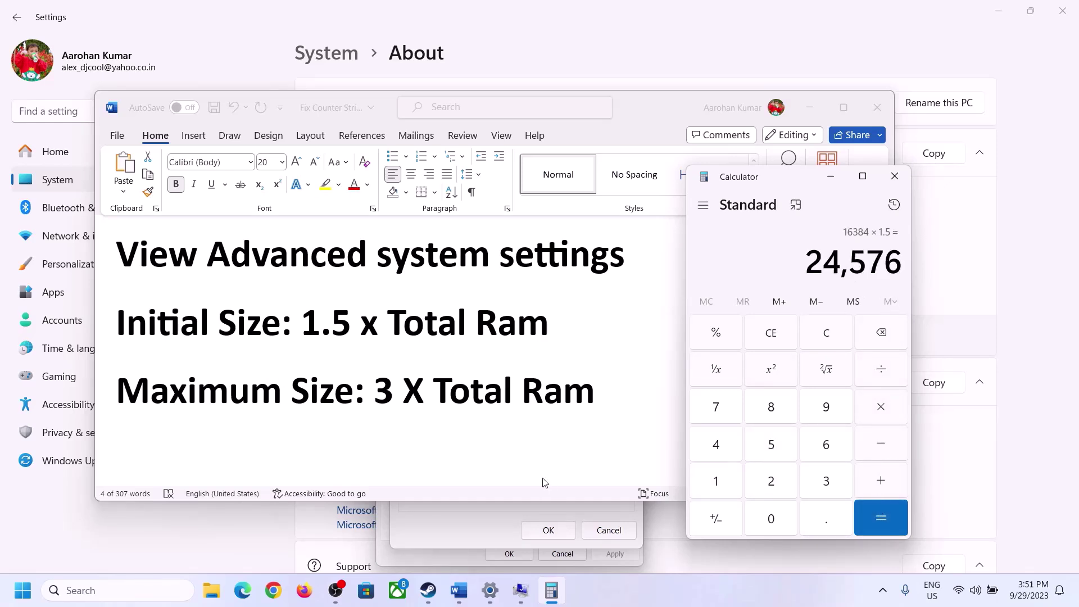
# Return to Virtual Memory, set the initial size to 24576 MB, and move to the maximum size value
pyautogui.click(477, 527)
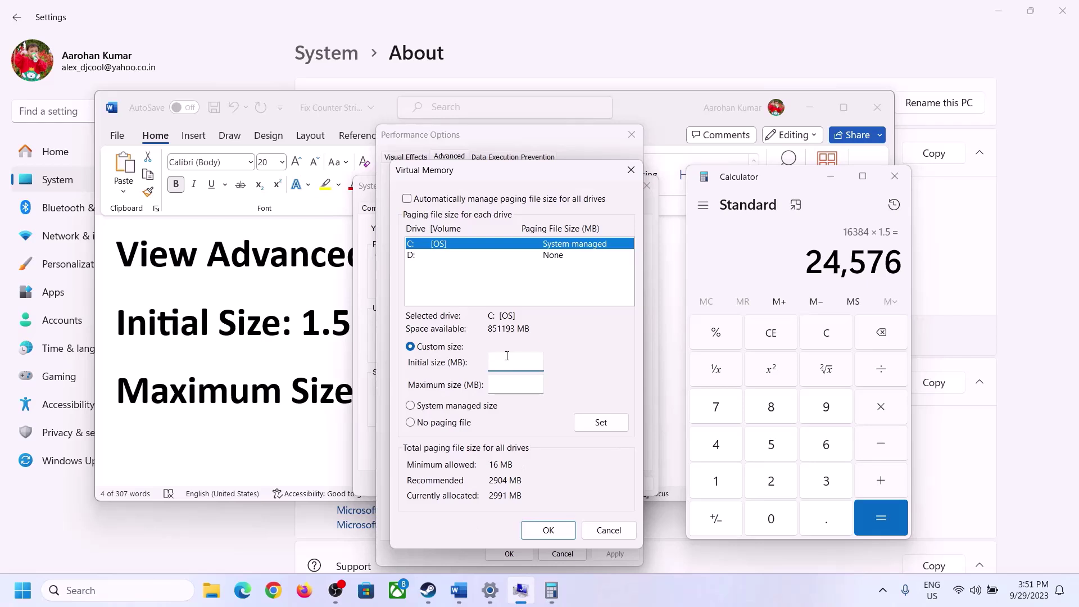
pyautogui.write('24576')
pyautogui.click(541, 383)
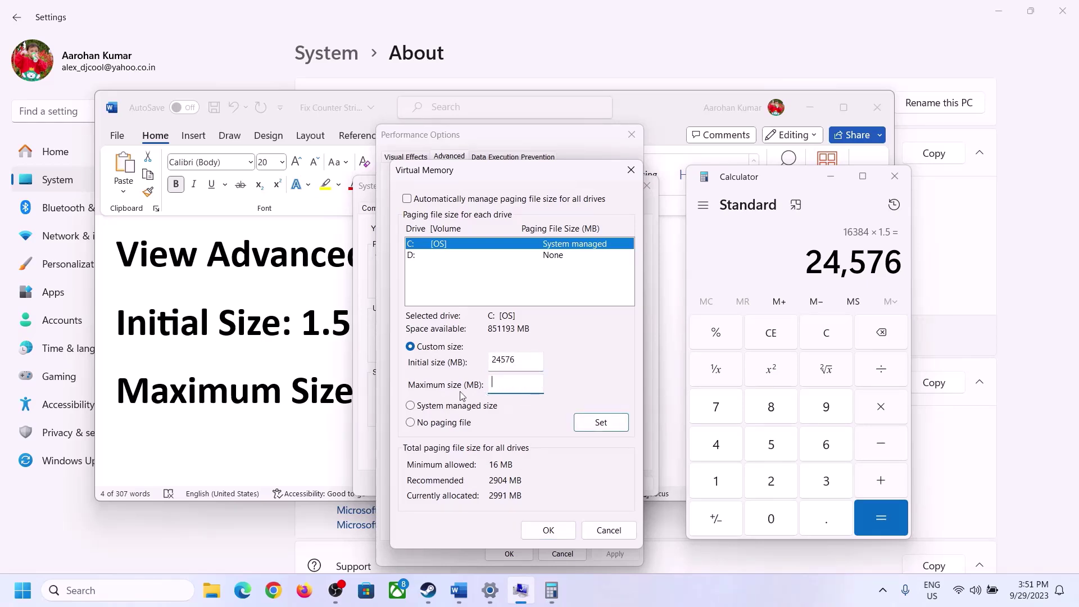
# Check the Maximum Size formula in Word, clear Calculator, and recheck the installed RAM on the Settings About page
pyautogui.click(309, 396)
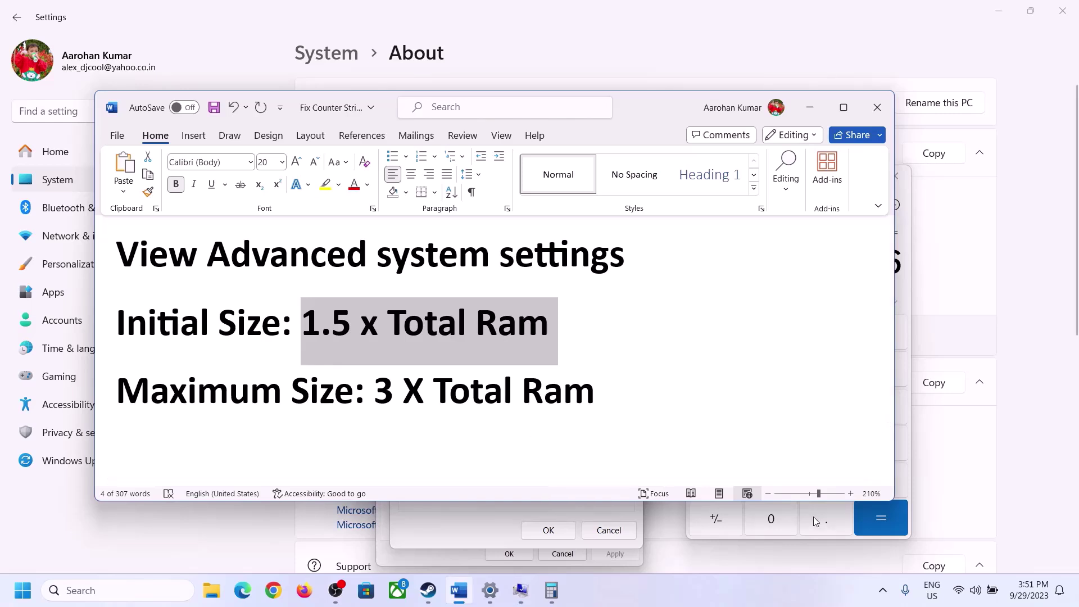
pyautogui.click(911, 340)
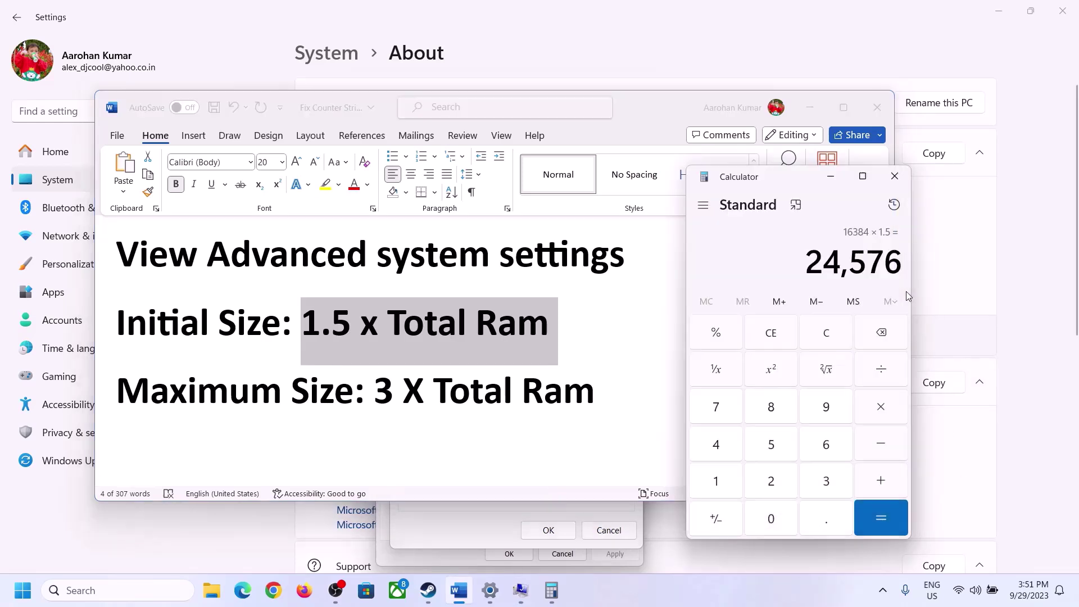
pyautogui.click(835, 332)
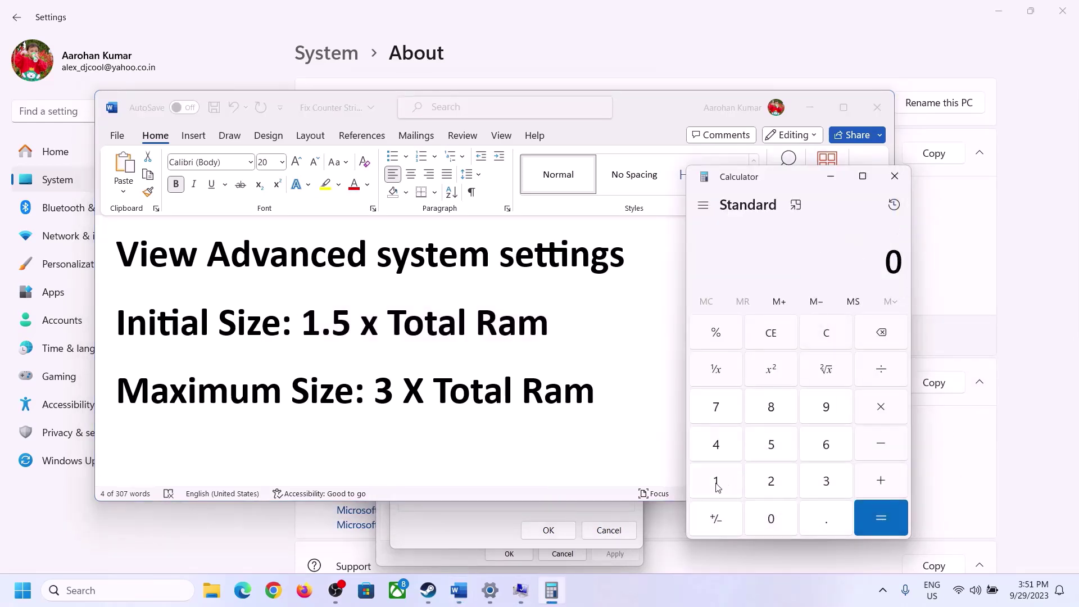
pyautogui.click(490, 590)
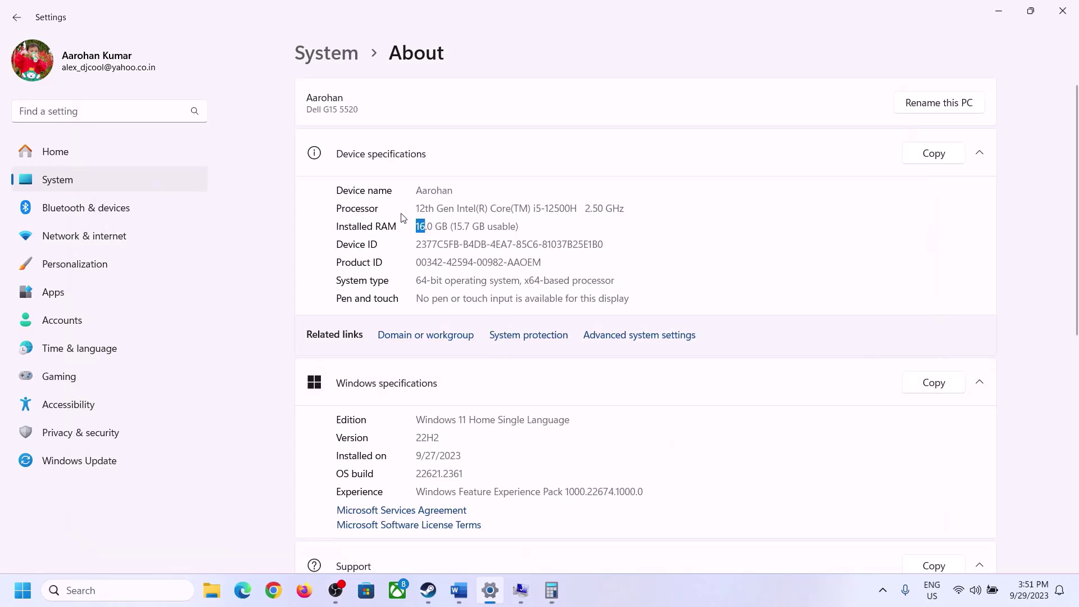
pyautogui.click(552, 590)
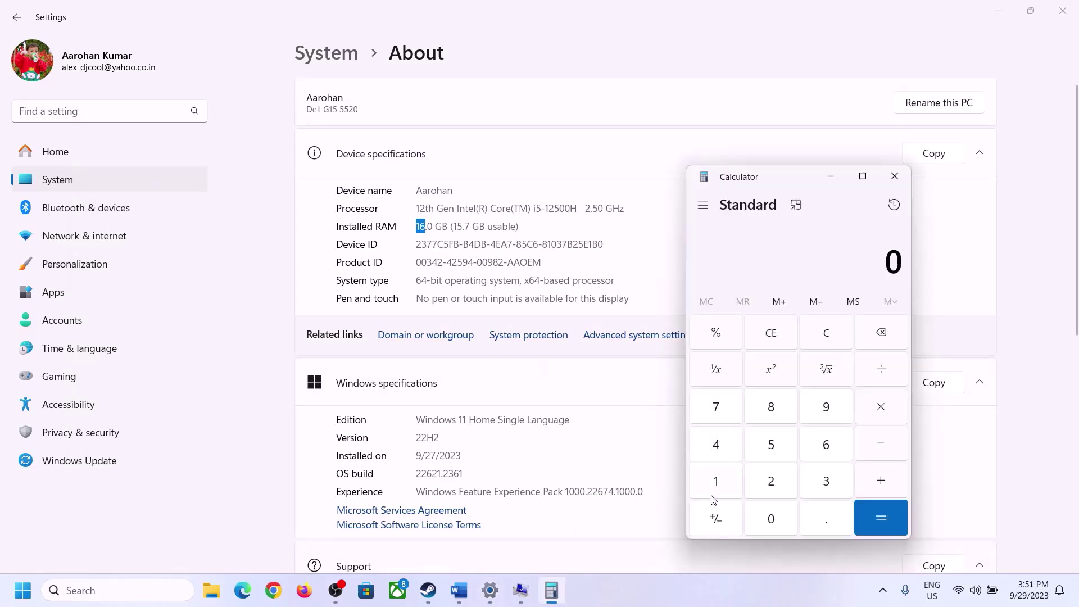
# Recalculate the total RAM in MB as 16 × 1024 in Calculator
pyautogui.click(725, 479)
pyautogui.click(821, 446)
pyautogui.click(877, 408)
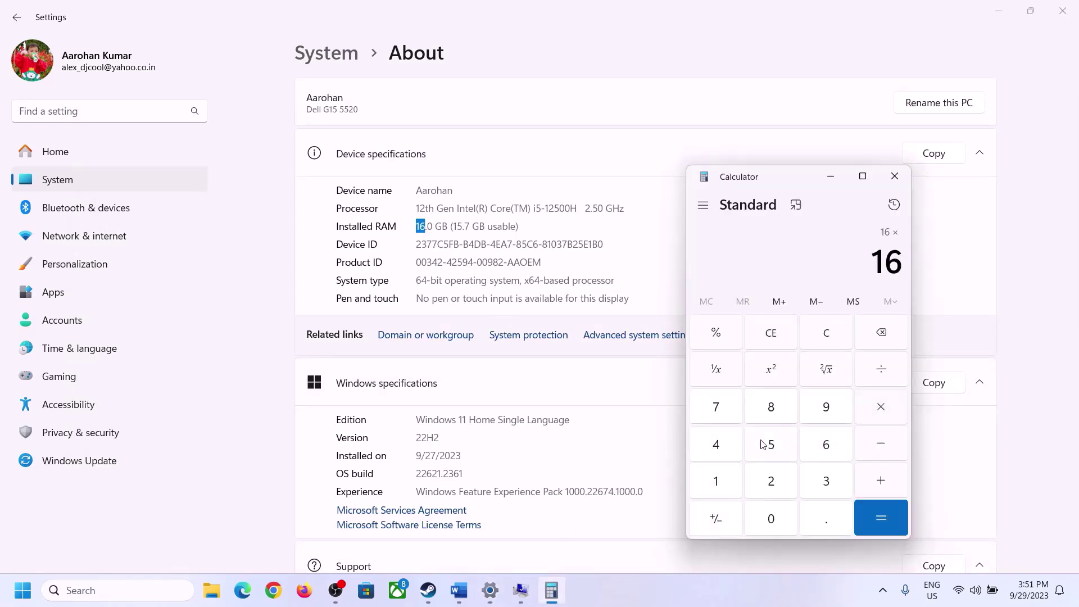
pyautogui.click(723, 479)
pyautogui.click(762, 514)
pyautogui.click(769, 479)
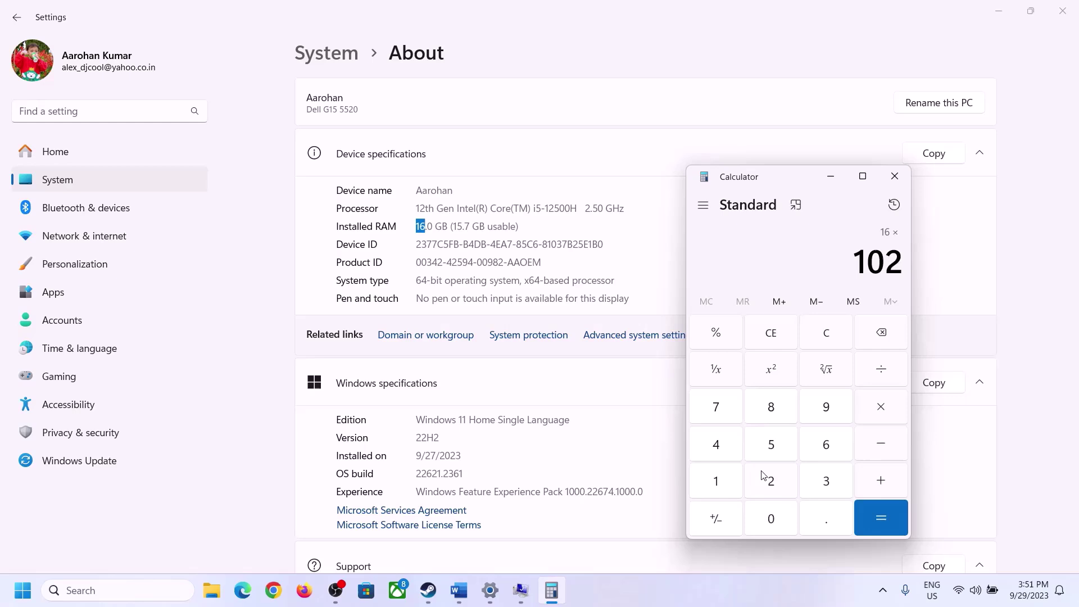
pyautogui.click(716, 444)
pyautogui.click(881, 517)
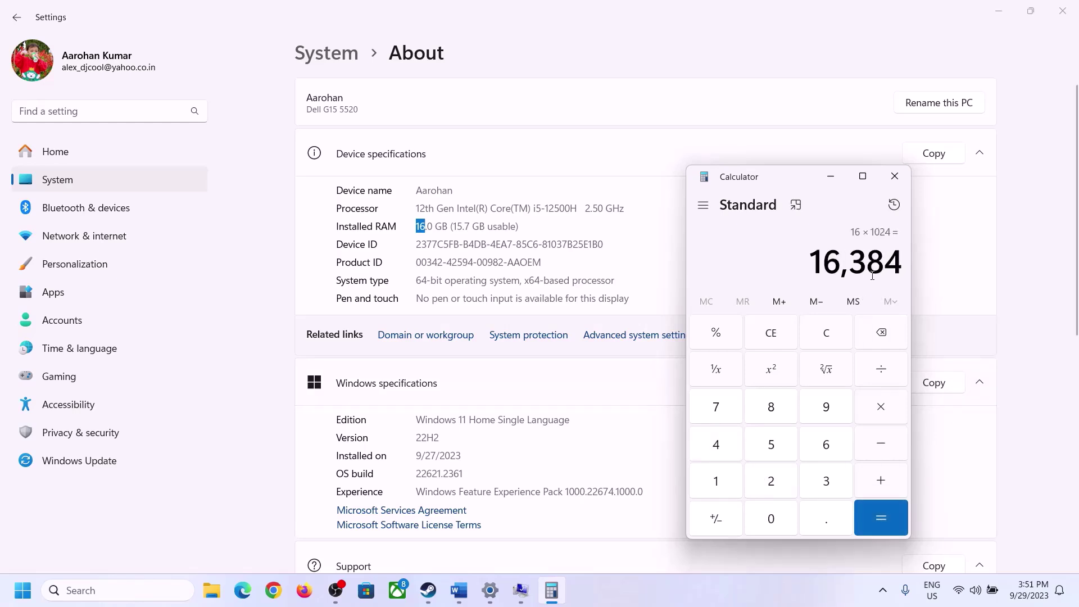
# Bring up Word's Maximum Size formula behind Calculator and multiply 16384 by 3
pyautogui.click(459, 590)
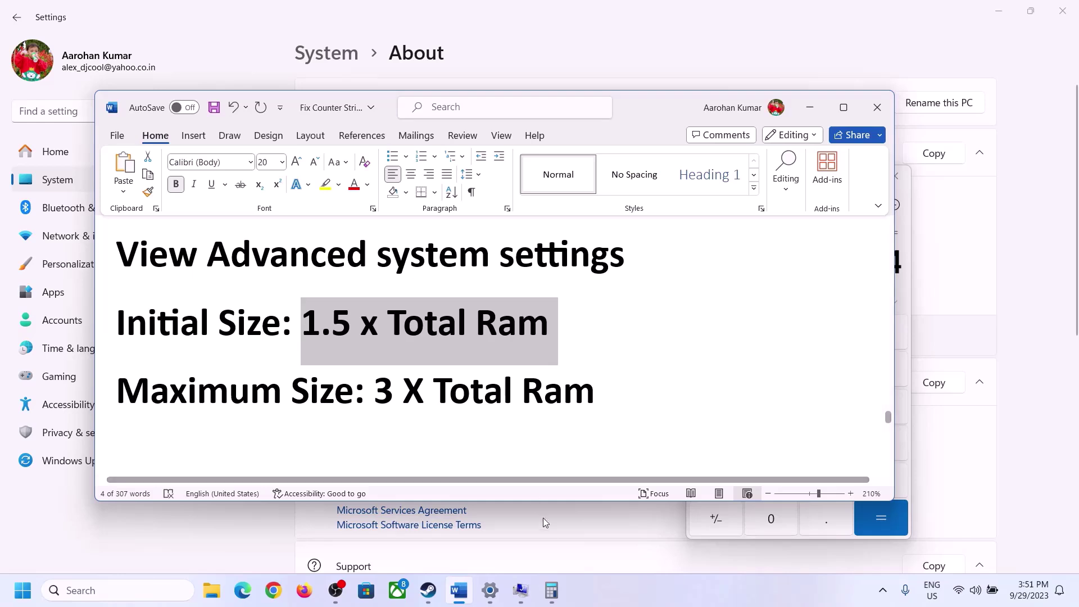
pyautogui.click(552, 590)
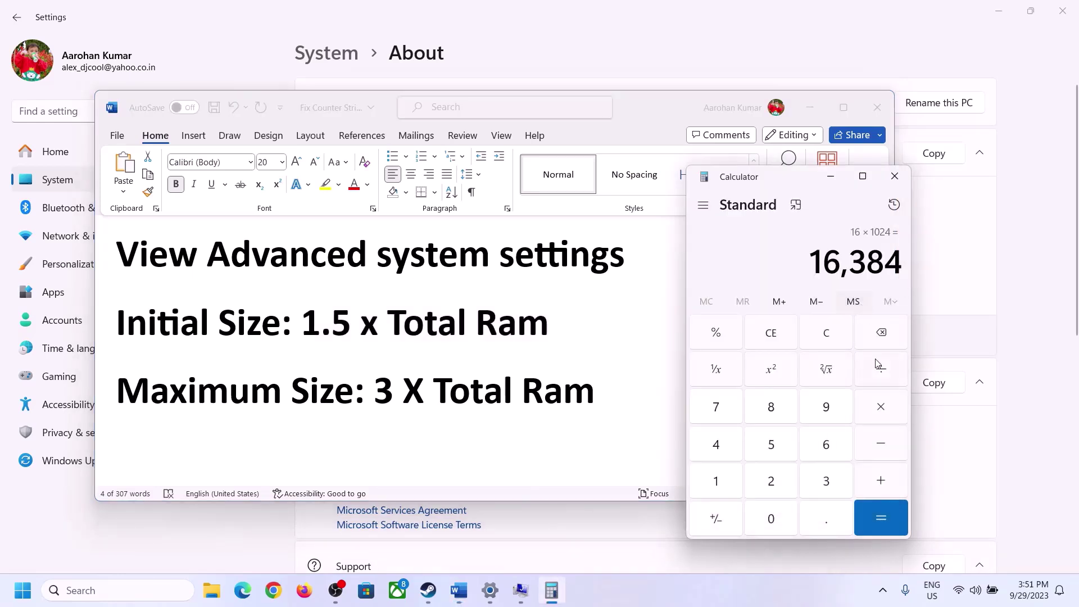
pyautogui.click(882, 411)
pyautogui.click(812, 484)
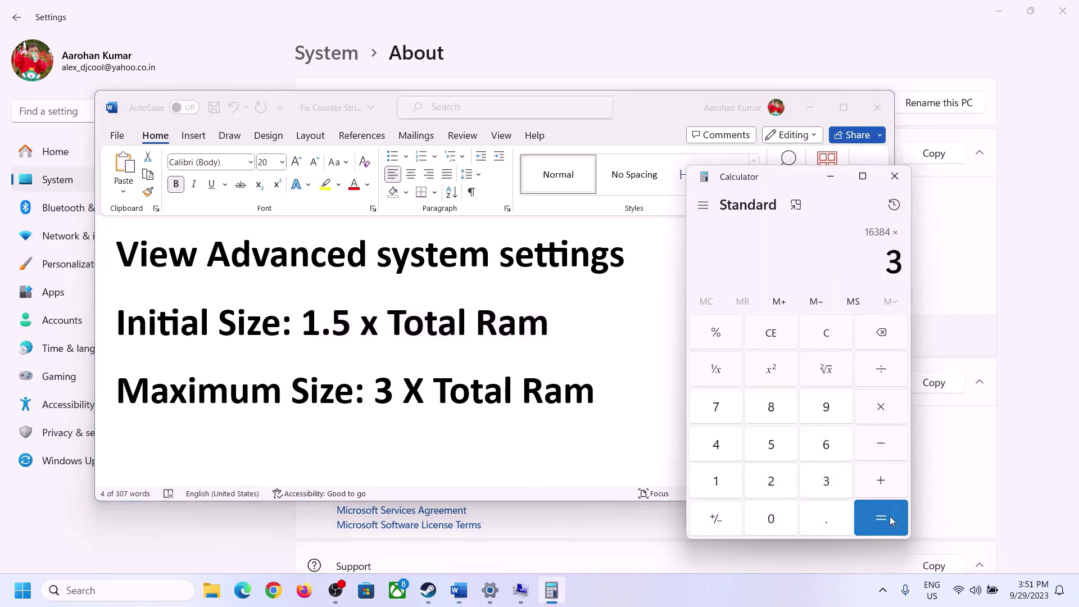
pyautogui.click(890, 516)
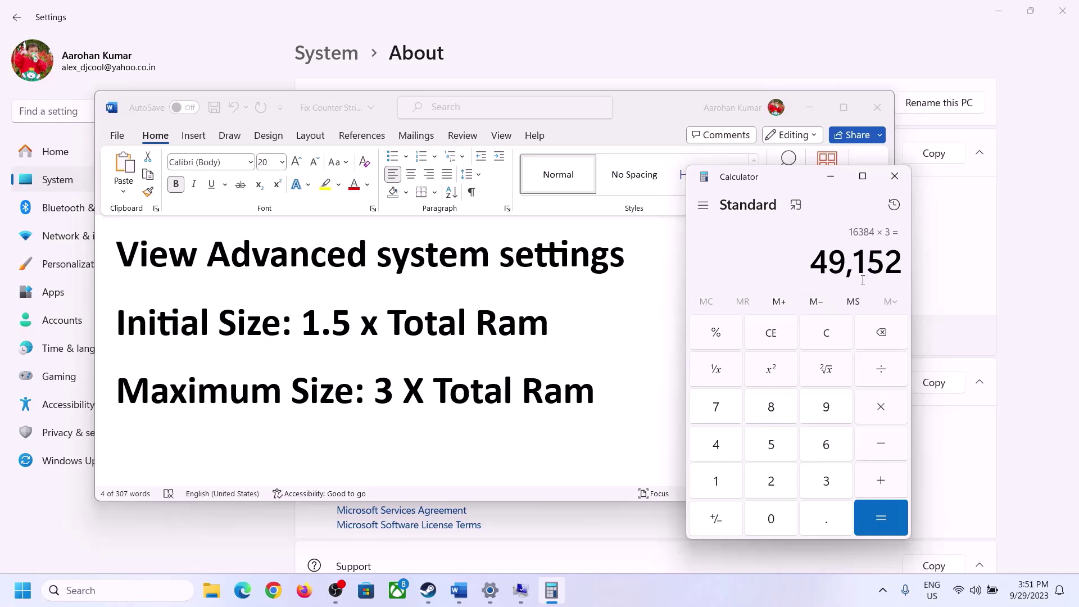
# Set the maximum paging file size for drive C: to 49152 MB, apply the custom size, and acknowledge the restart notice
pyautogui.click(521, 593)
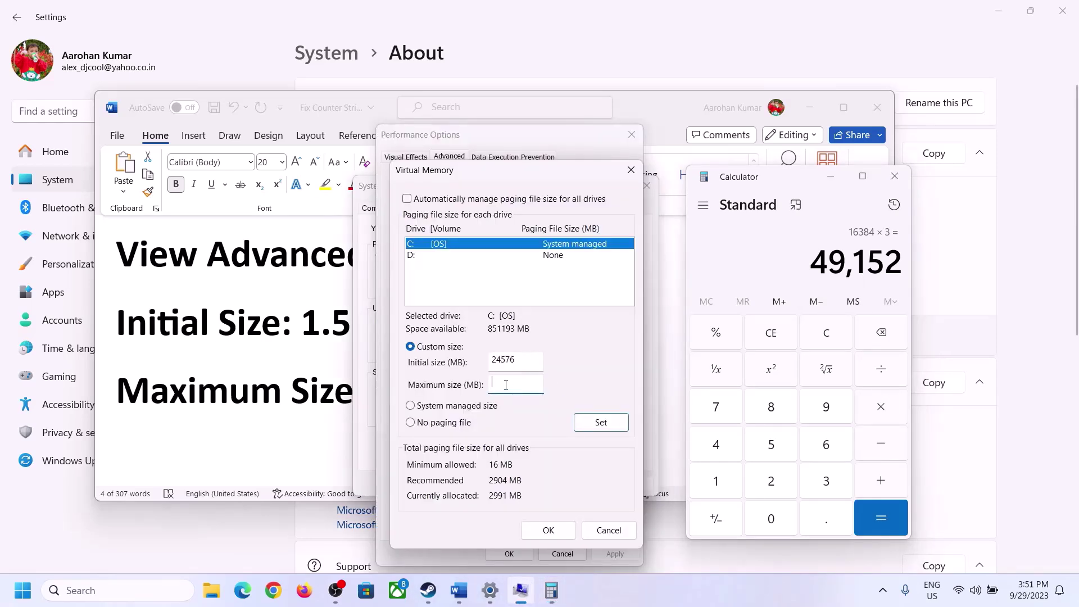
pyautogui.write('49152')
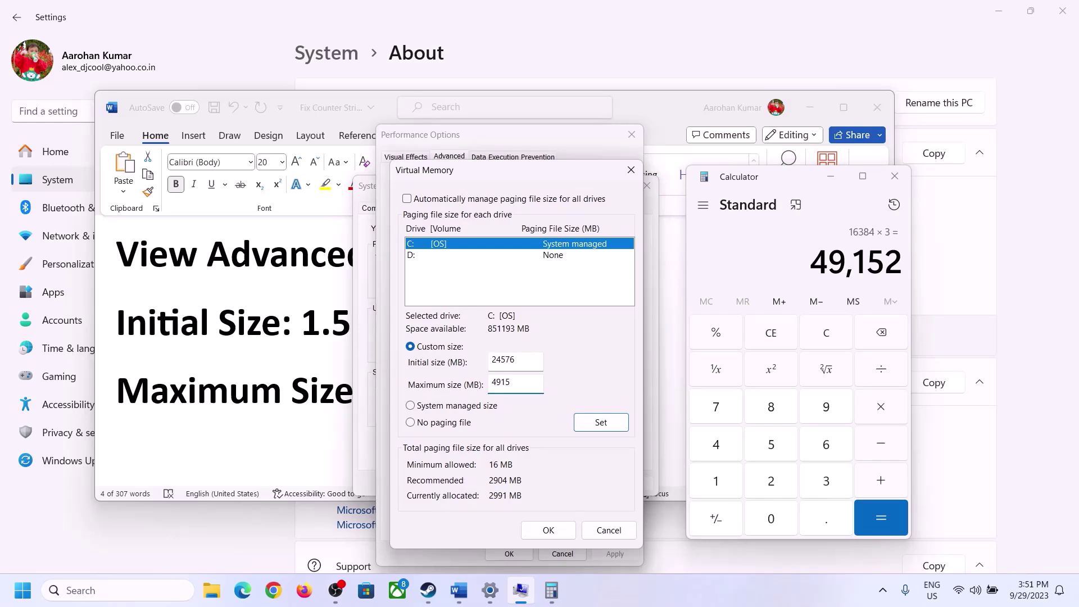
pyautogui.click(601, 426)
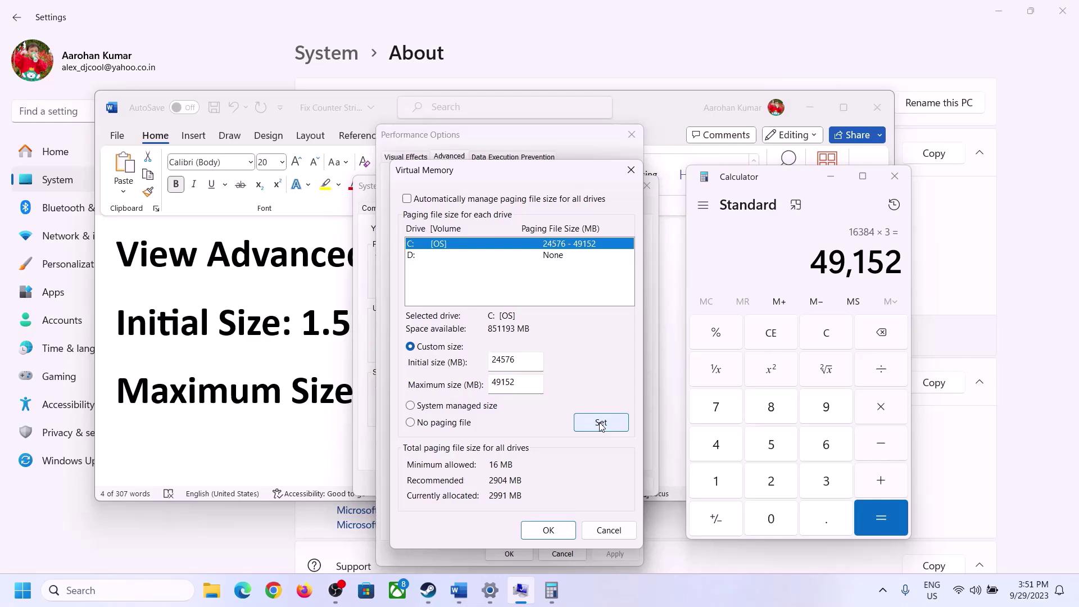
pyautogui.click(550, 530)
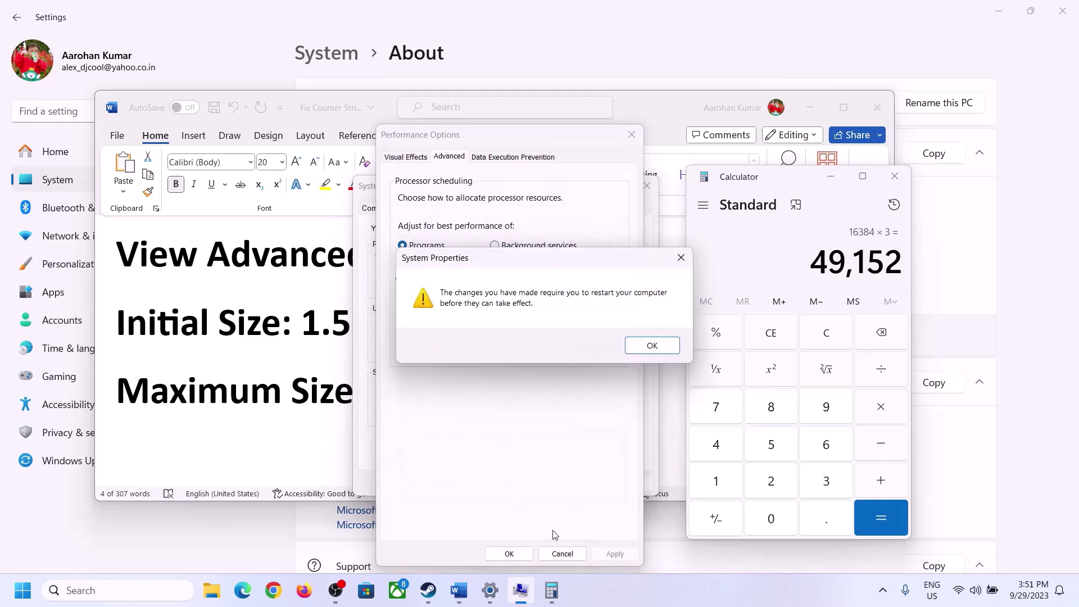
pyautogui.click(669, 347)
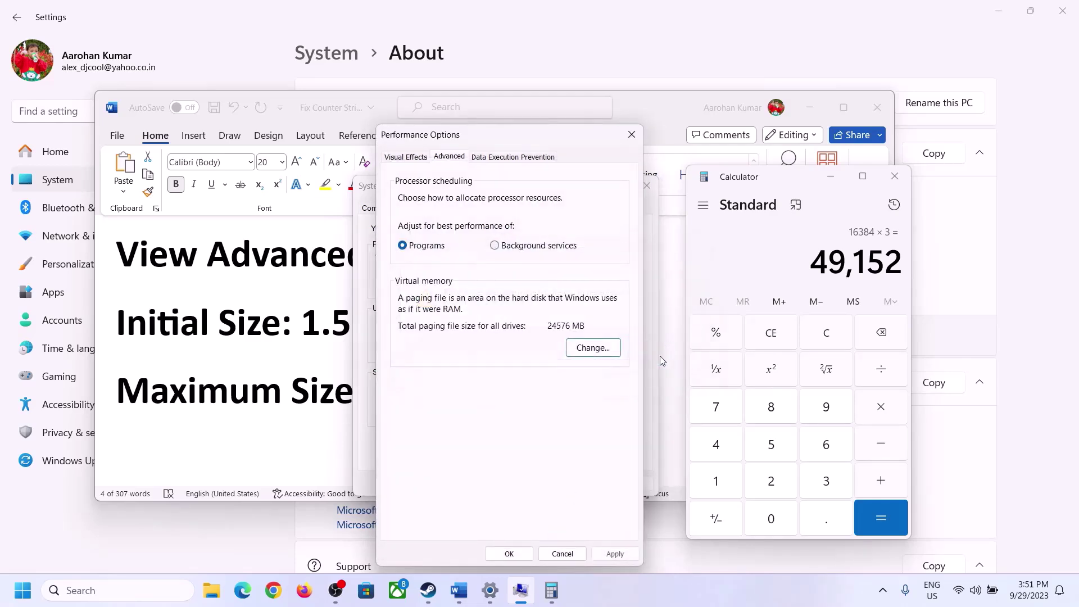
# Accept Performance Options and System Properties, and dismiss the Windows restart prompt without restarting
pyautogui.click(511, 556)
pyautogui.click(511, 482)
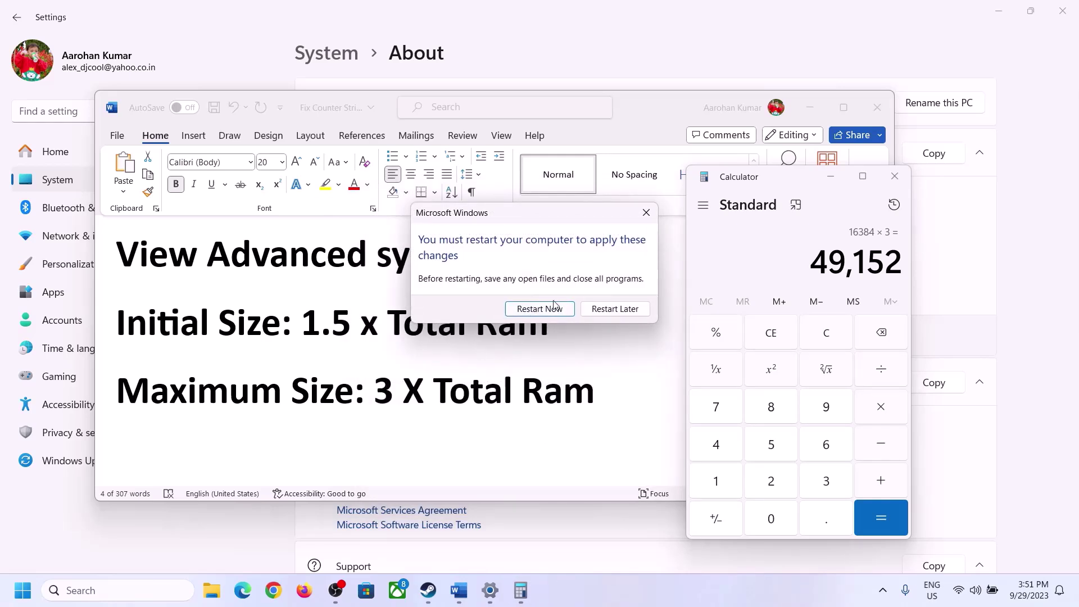
pyautogui.click(645, 212)
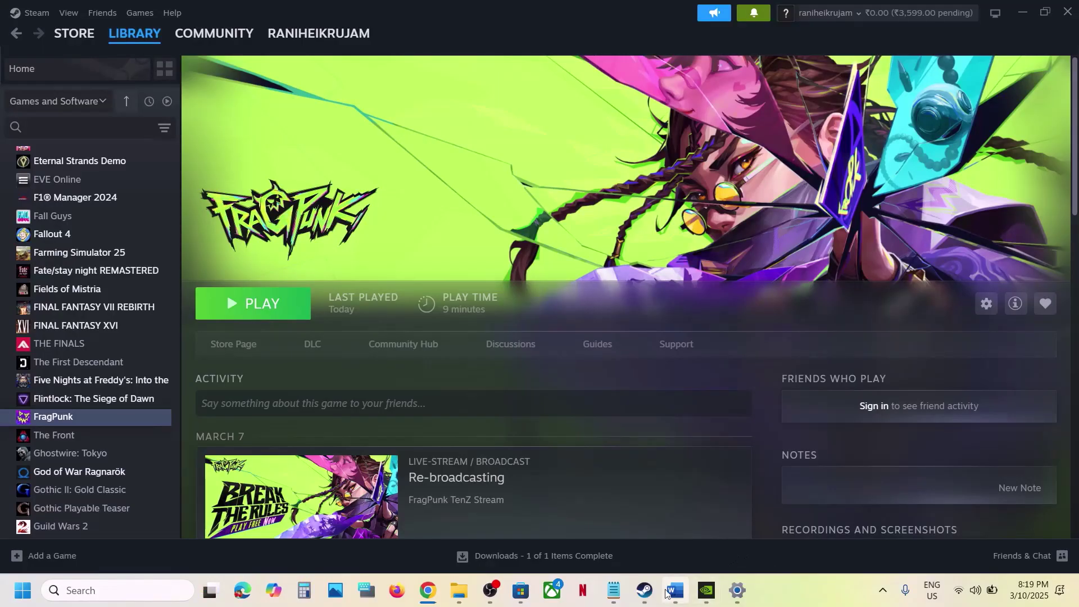
# Show the Step 17 Update System BIOS heading in the Word notes and open Windows quick settings
pyautogui.click(665, 595)
pyautogui.scroll(-5, 400, 415)
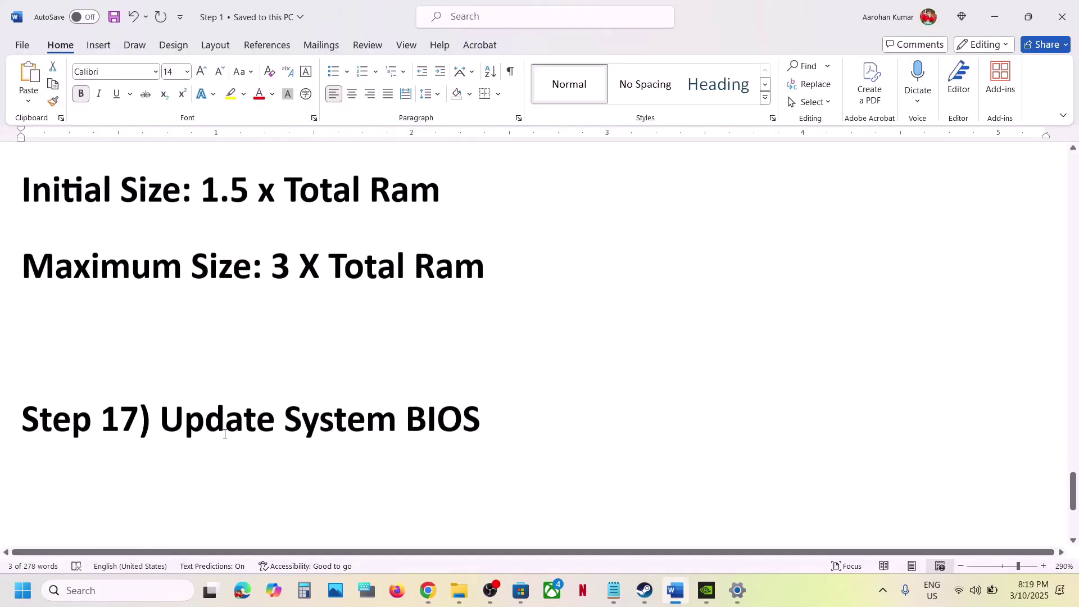
pyautogui.click(368, 441)
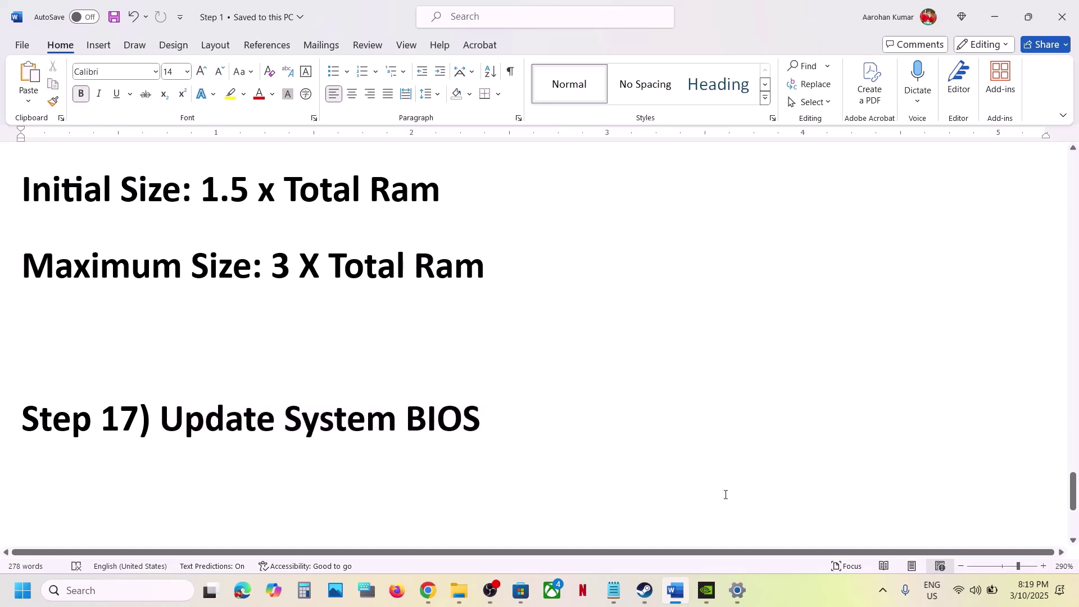
pyautogui.click(975, 590)
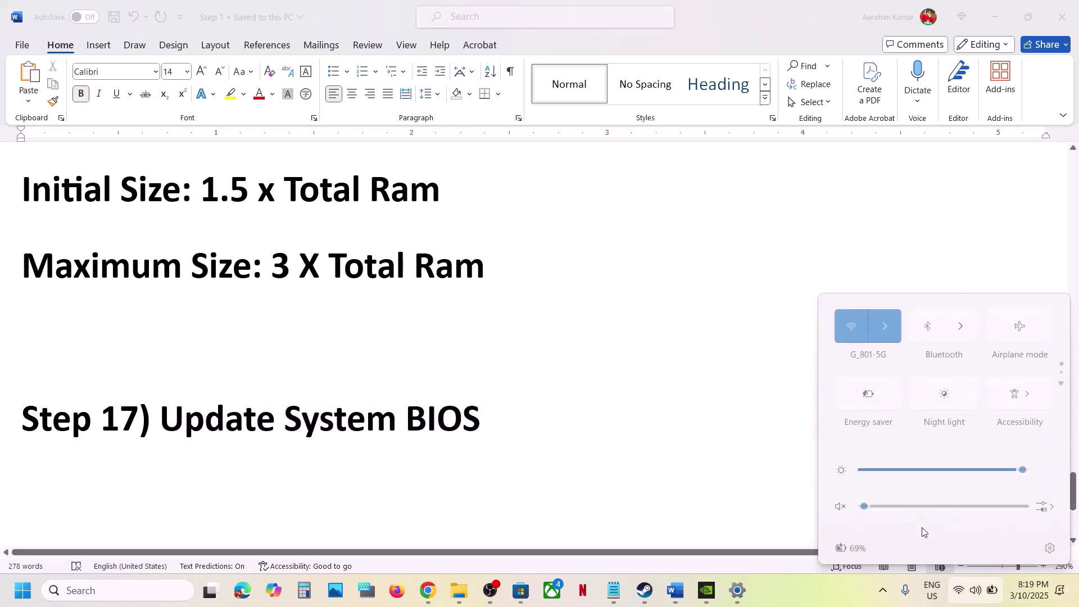